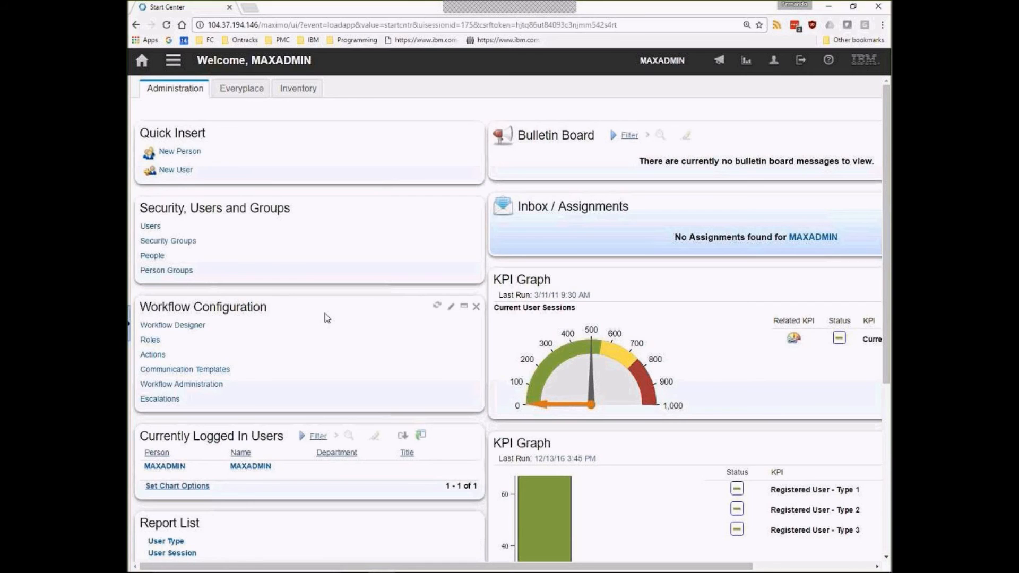
key("alt+Tab")
key("alt+Tab")
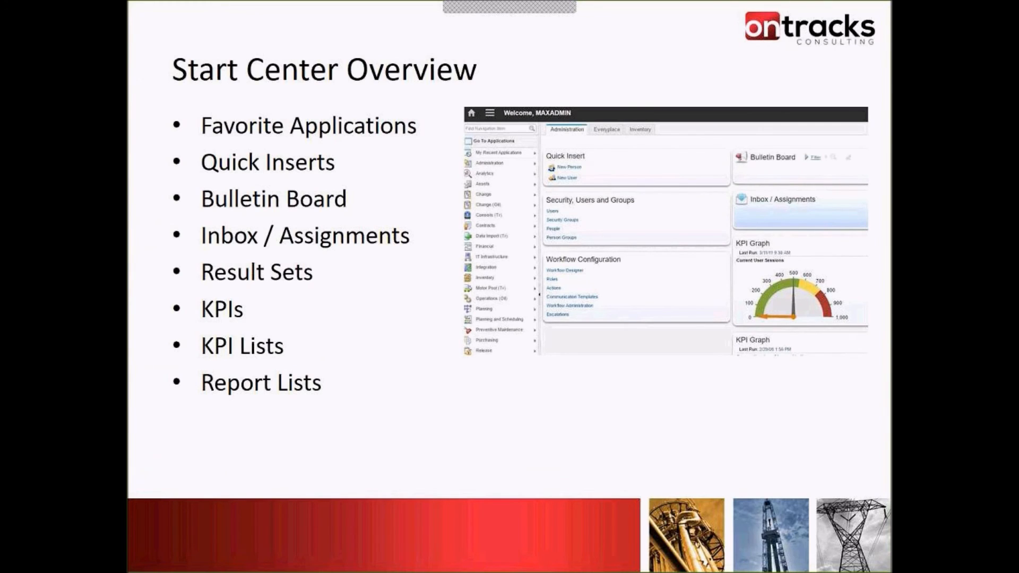
key("alt+Tab")
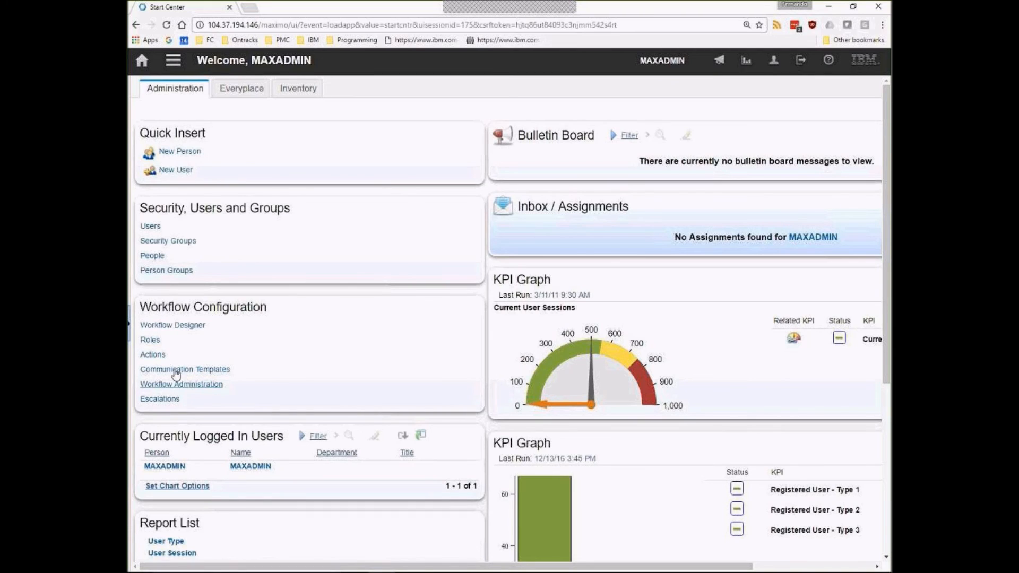
Open the Users application from the Security, Users and Groups favorites, list all user records, and return to the Start Center.
left_click(155, 230)
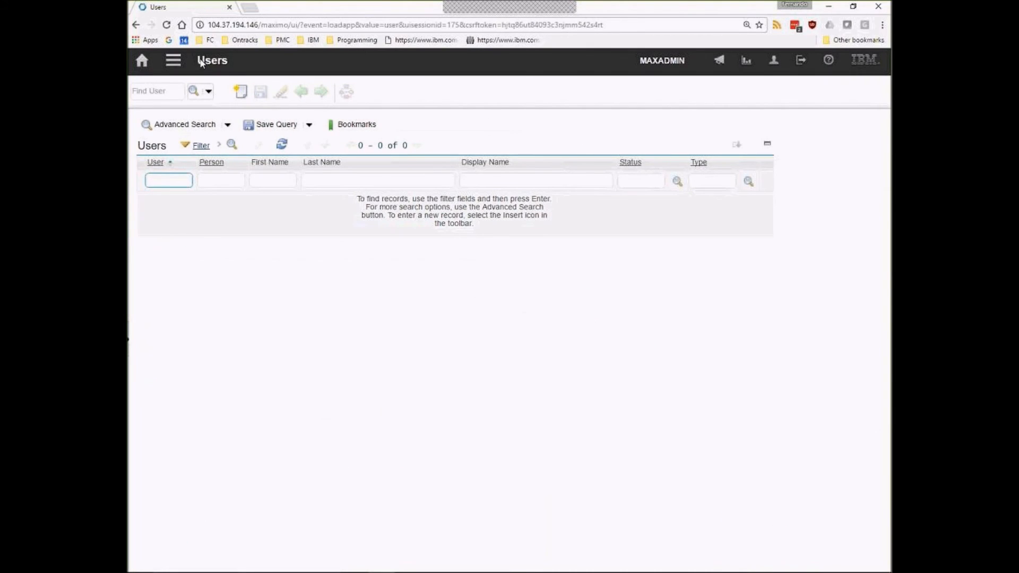
left_click_drag(199, 62, 232, 63)
left_click(167, 178)
key("Return")
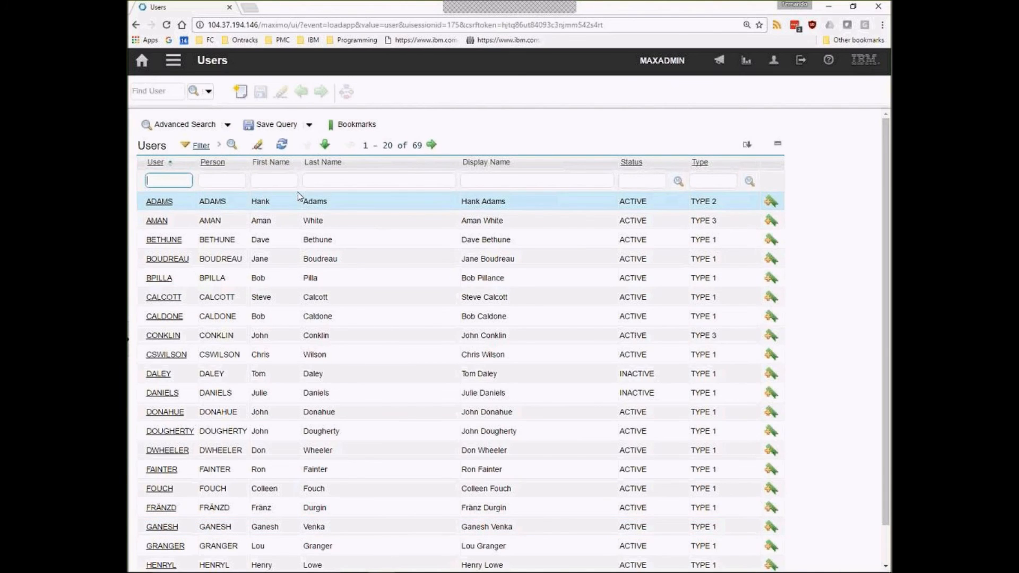
left_click(142, 61)
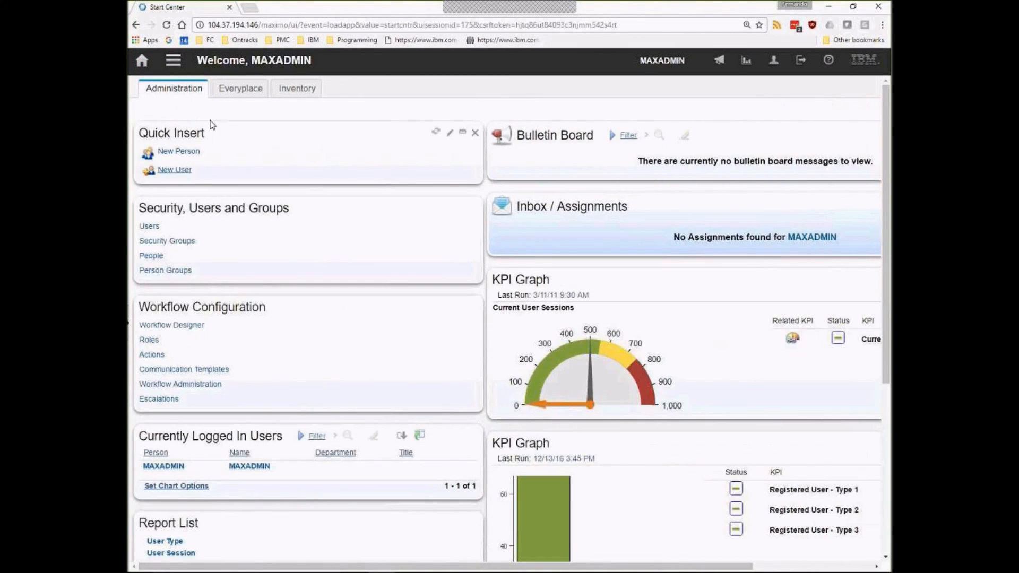
Start a new user record from Quick Insert and return to the Start Center without saving it.
left_click(176, 171)
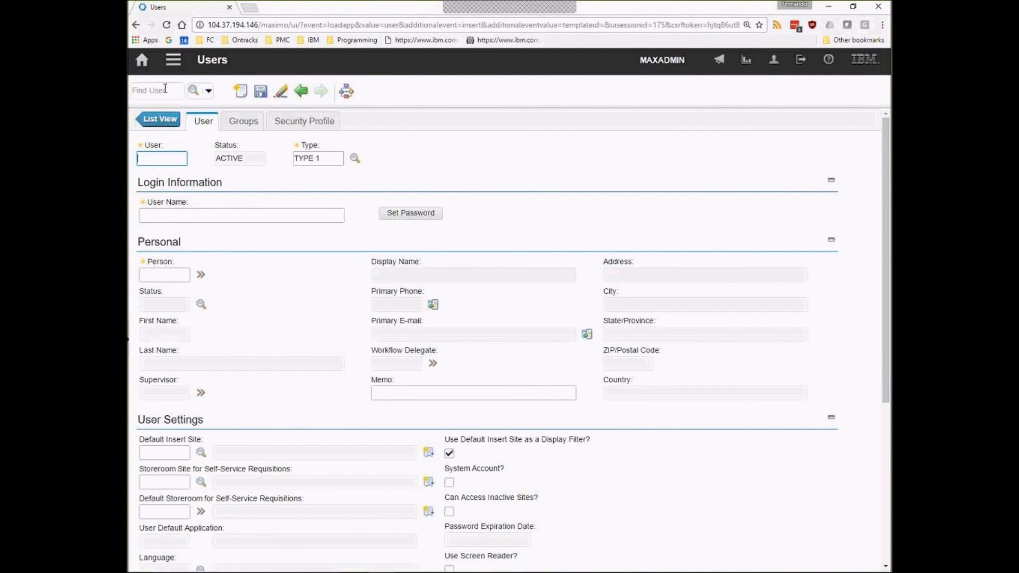
left_click(142, 62)
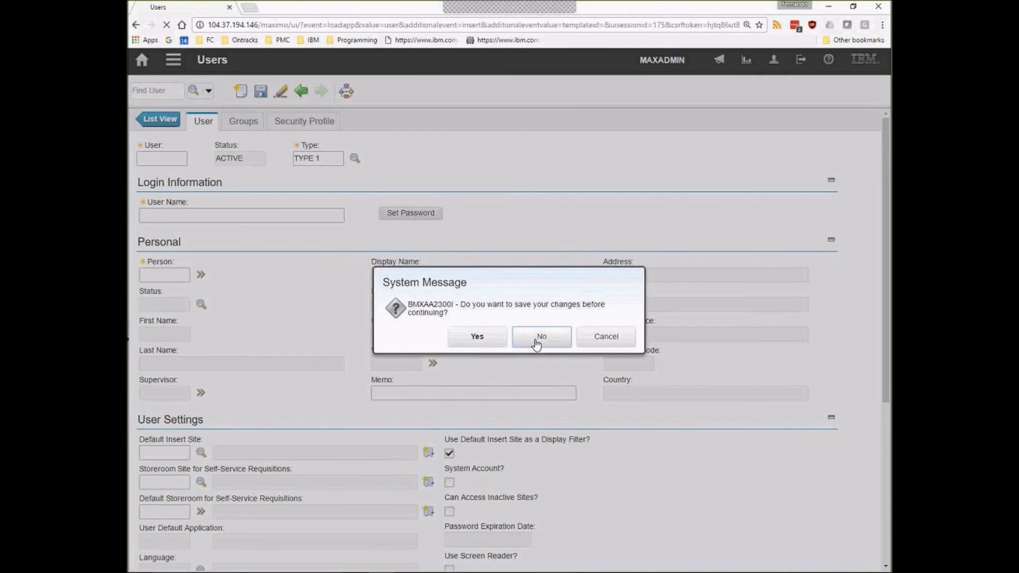
left_click(535, 340)
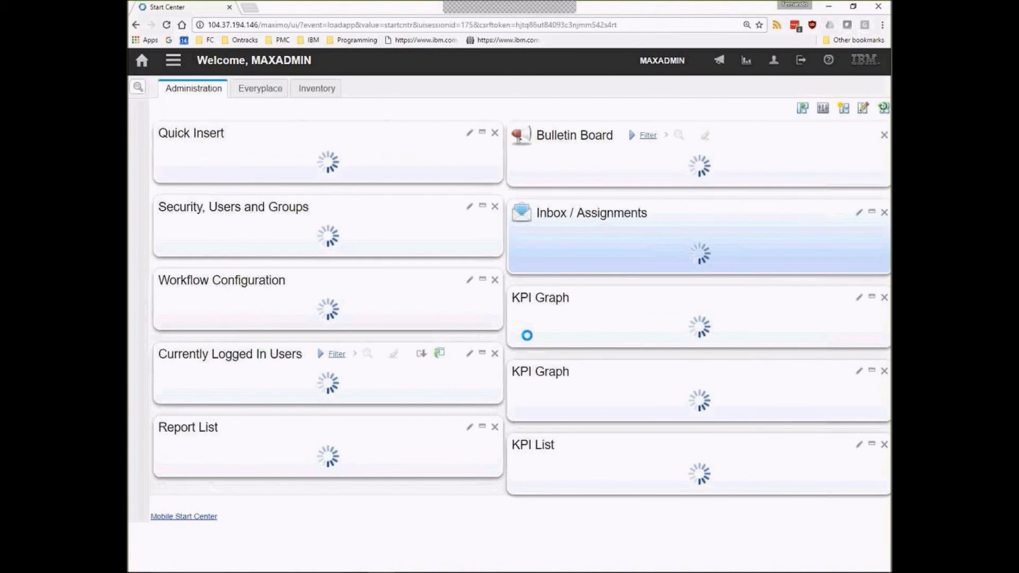
Reload the Start Center page in the browser.
key("alt+Tab")
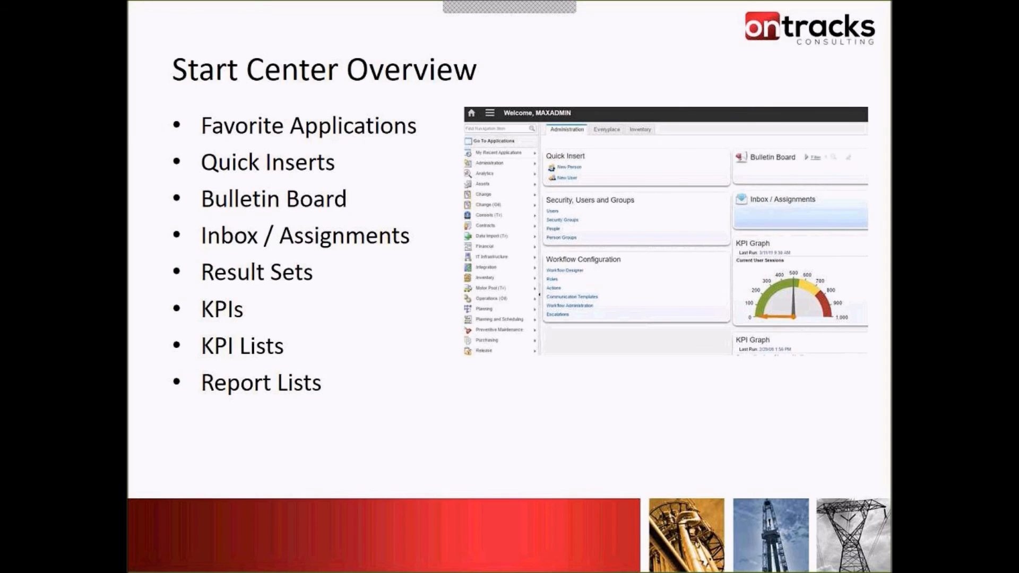
key("alt+Tab")
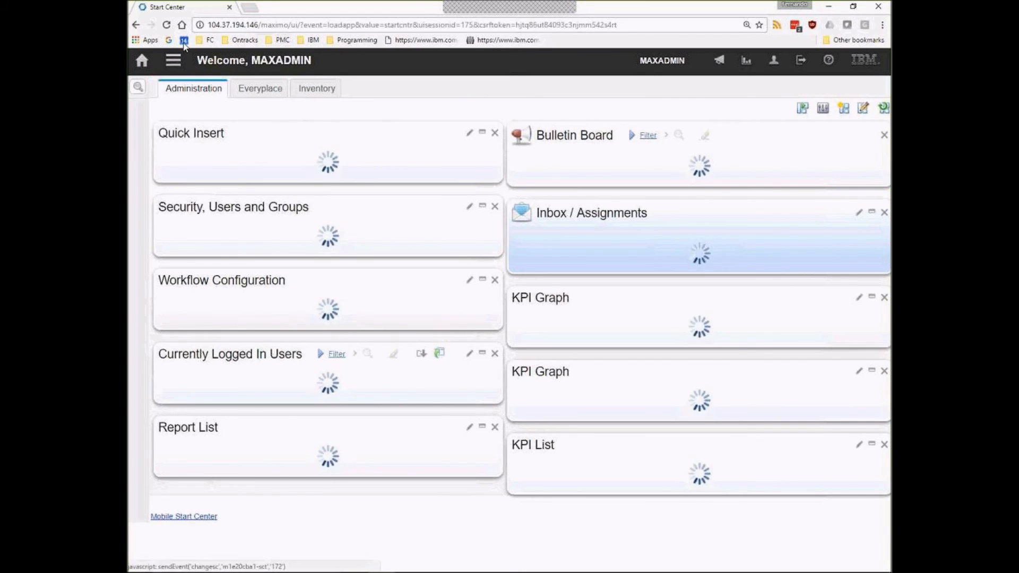
left_click(167, 25)
left_click(536, 104)
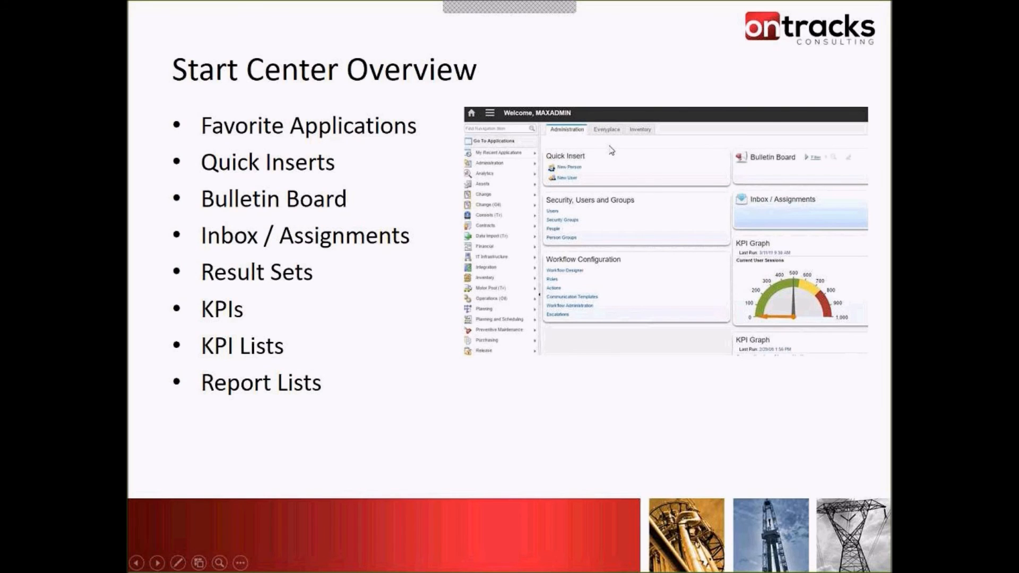
key("alt+Tab")
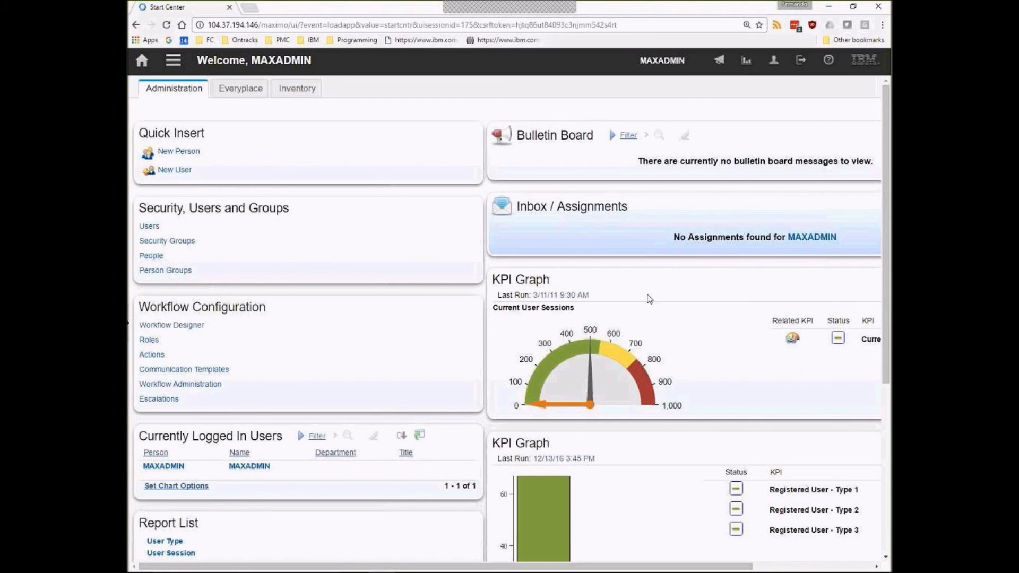
key("alt+Tab")
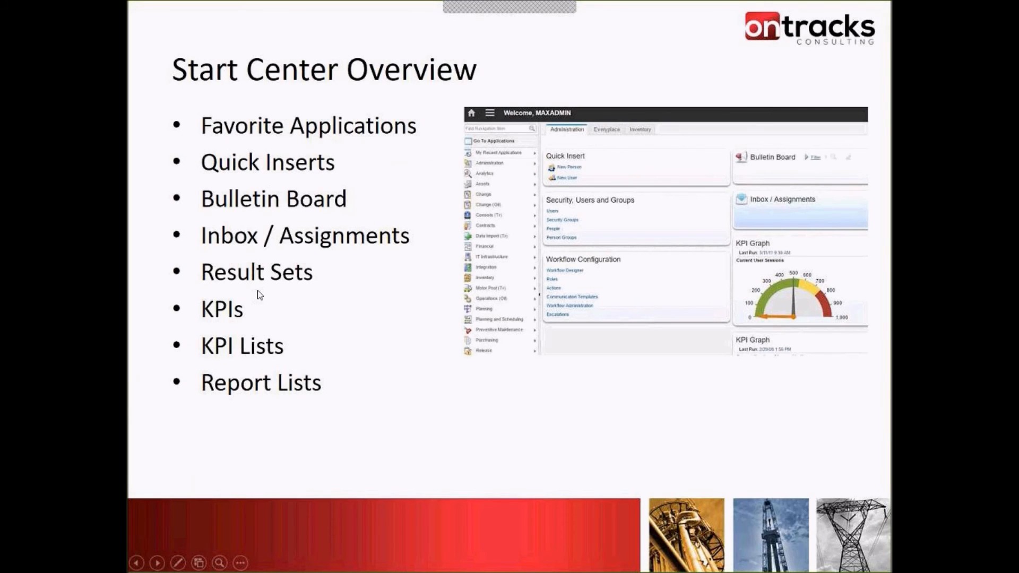
key("alt+Tab")
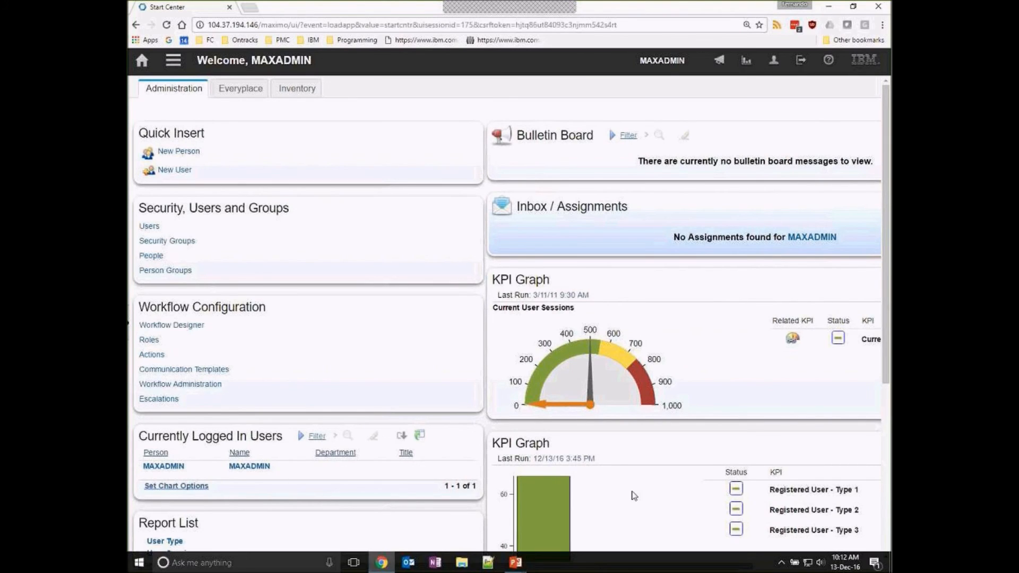
Examine the Current User Sessions gauge, the registered user KPI graph and the KPI List on the Start Center.
left_click_drag(618, 568, 758, 560)
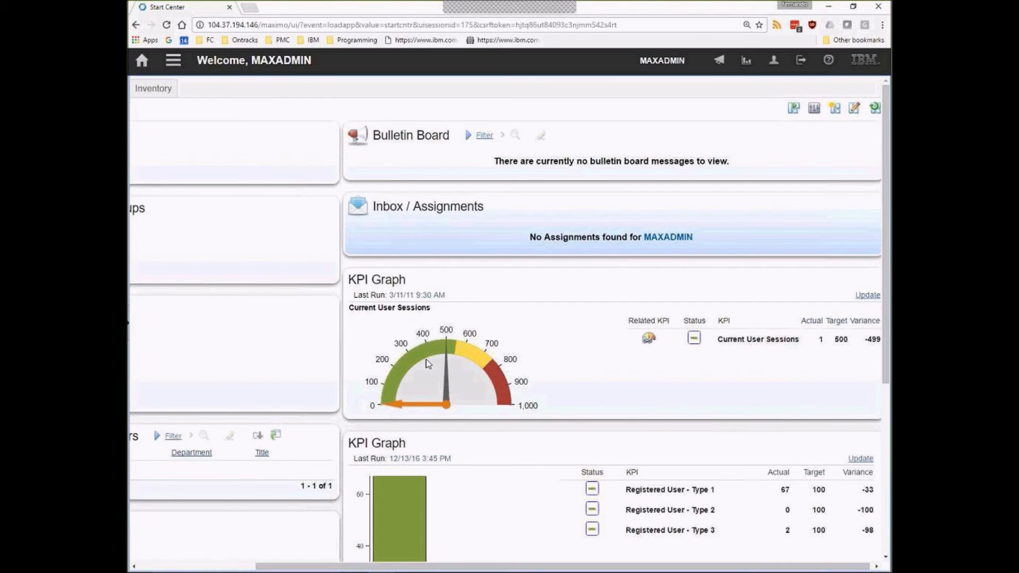
mouse_move(437, 355)
mouse_move(502, 378)
scroll(615, 343, "down", 4)
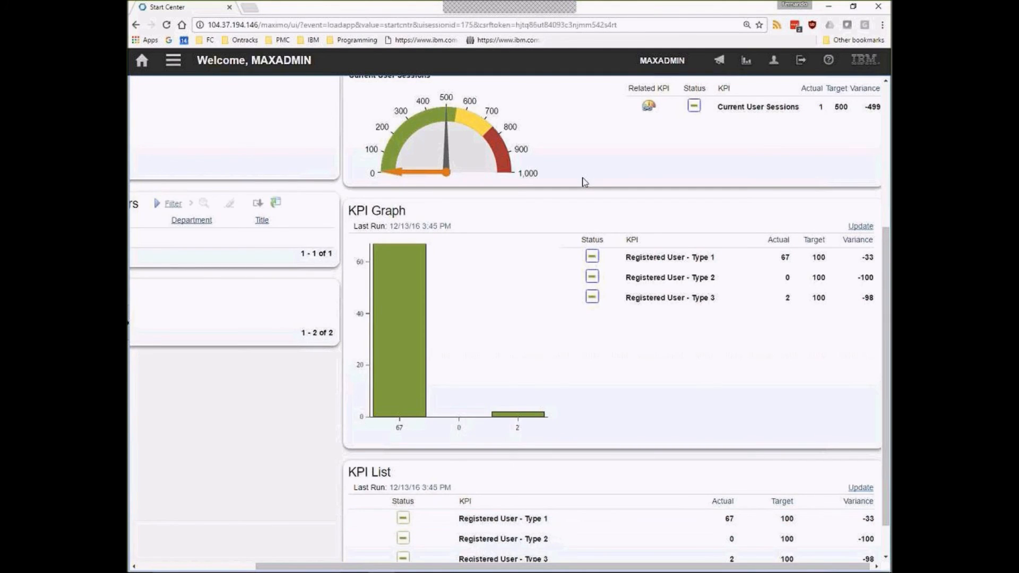
scroll(501, 269, "up", 2)
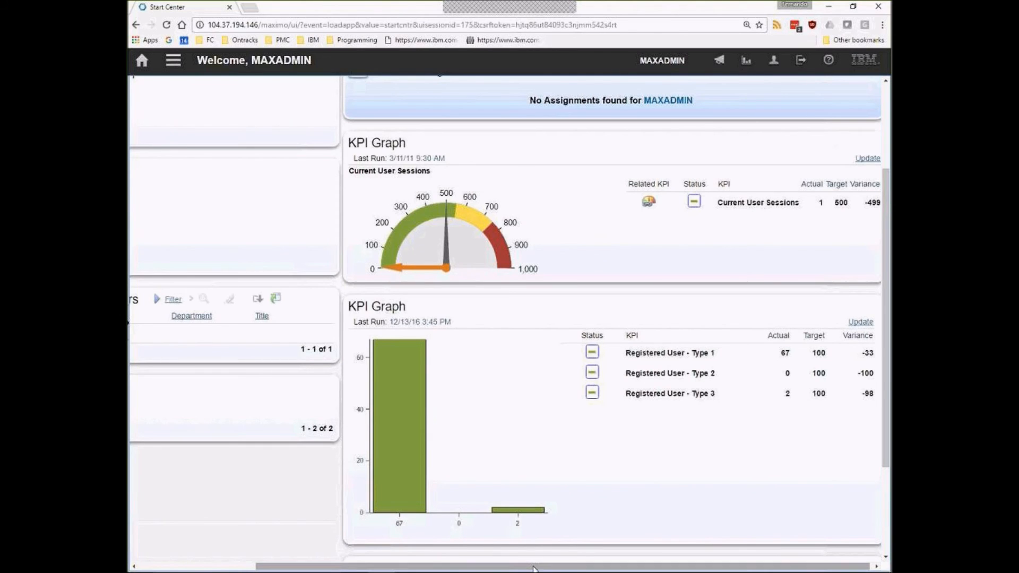
left_click_drag(523, 566, 304, 532)
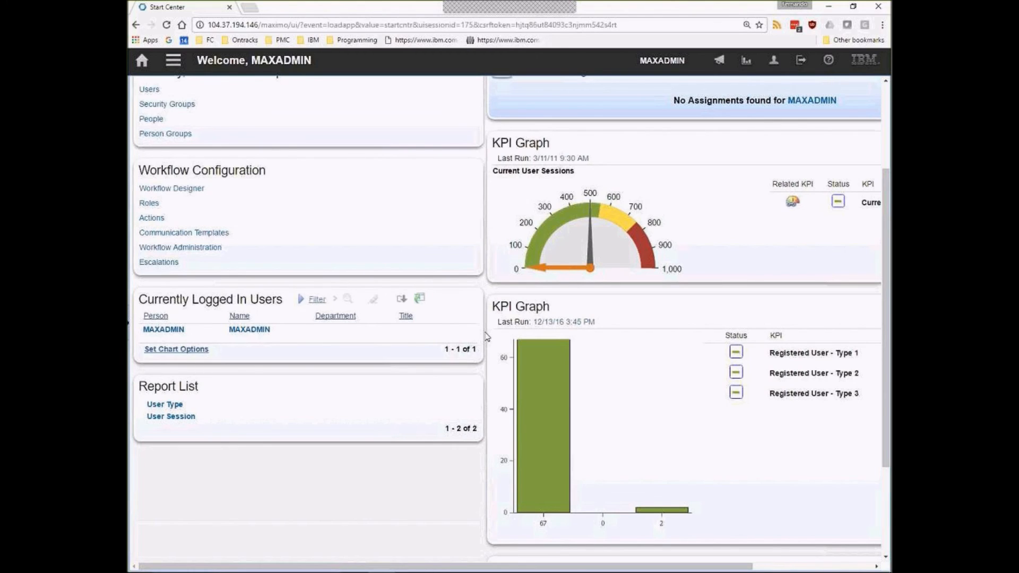
Switch to the slide presentation, advance to the Modifying Start Centers slide, and return to the Start Center in the browser.
key("alt+Tab")
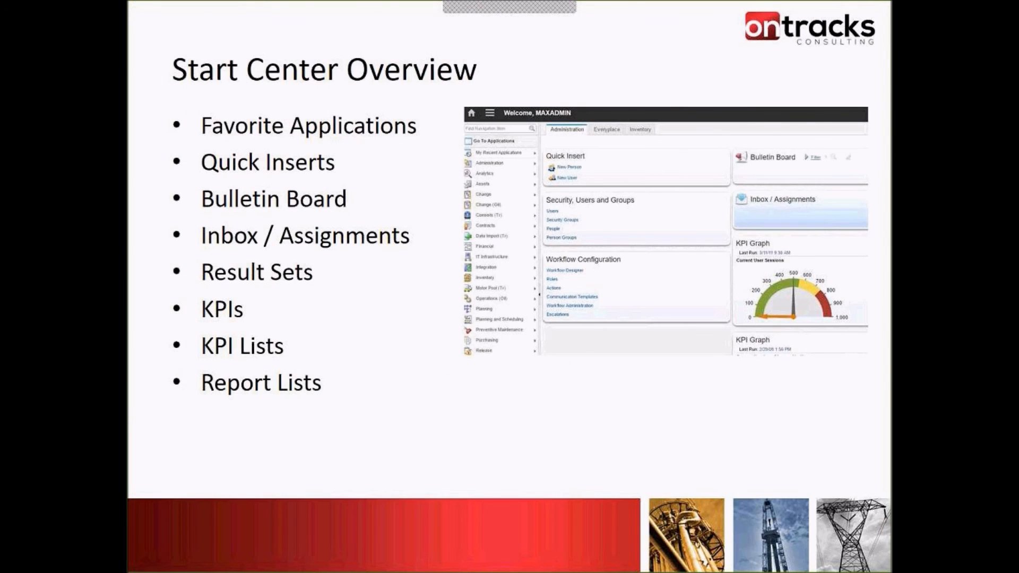
key("Right")
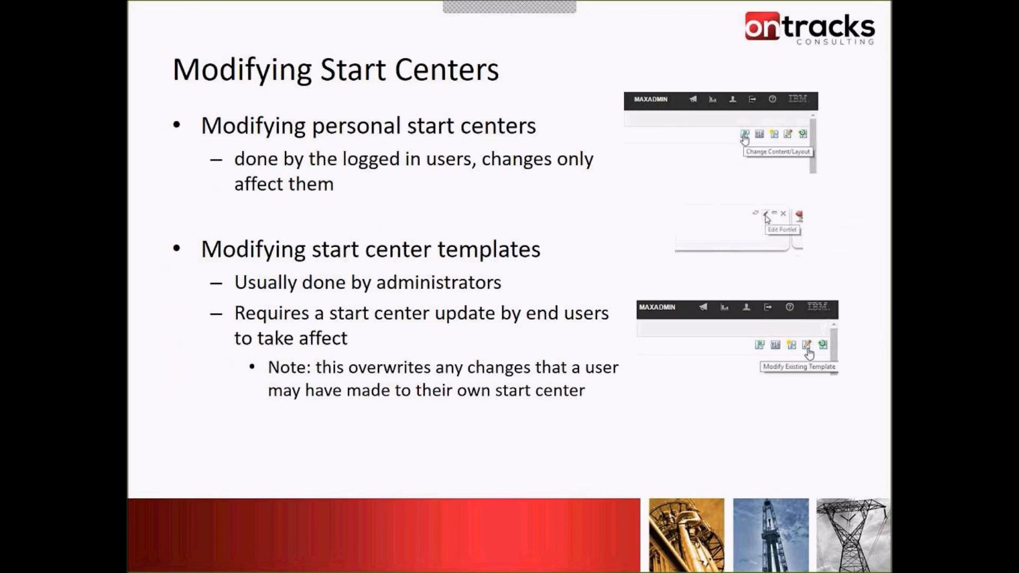
key("alt+Tab")
Open the Administration start center's content and layout configuration, review the available column layouts, and leave without changes.
scroll(419, 281, "up", 3)
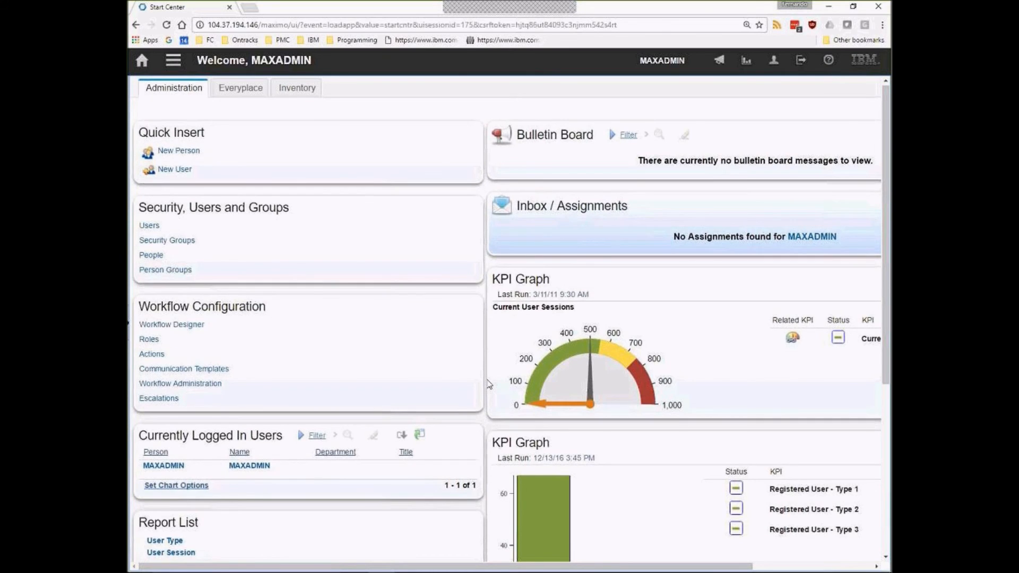
scroll(289, 334, "down", 5)
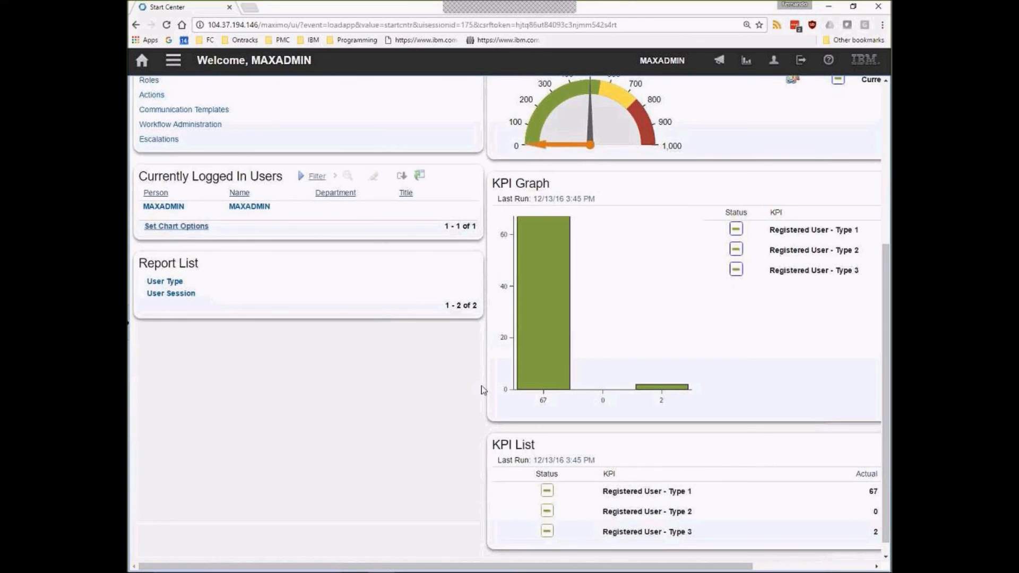
scroll(629, 349, "up", 5)
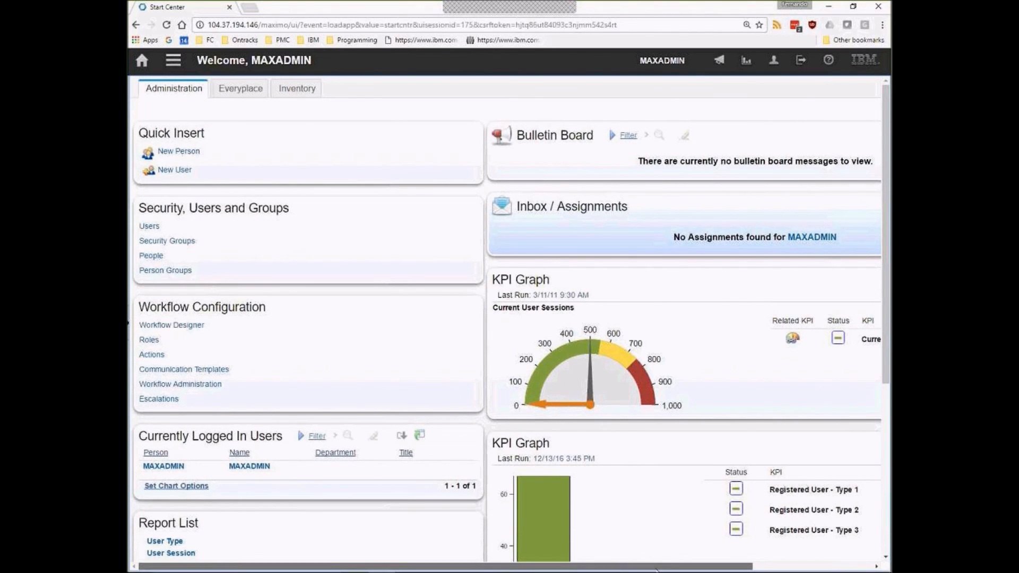
left_click_drag(657, 567, 776, 567)
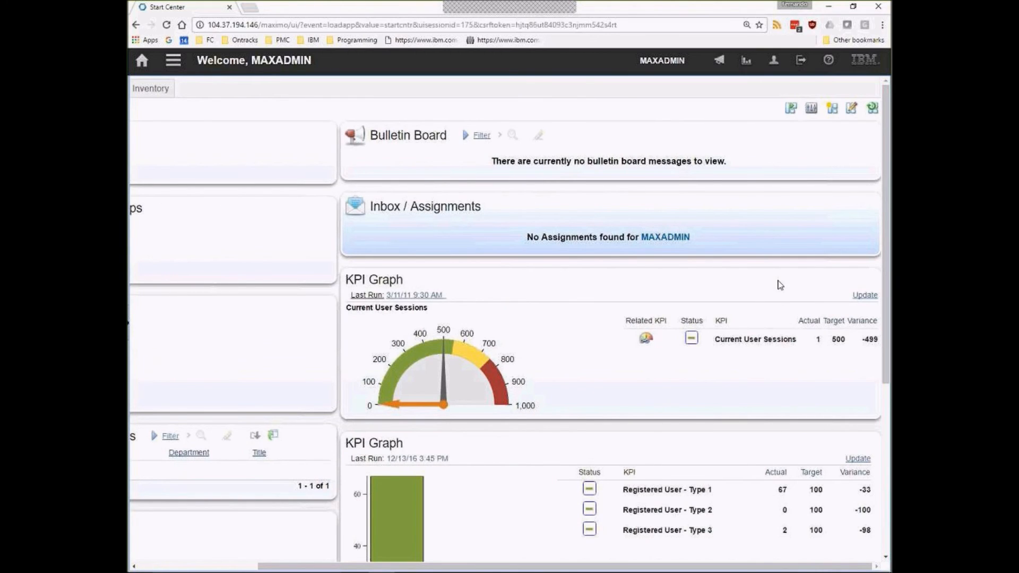
key("alt+Tab")
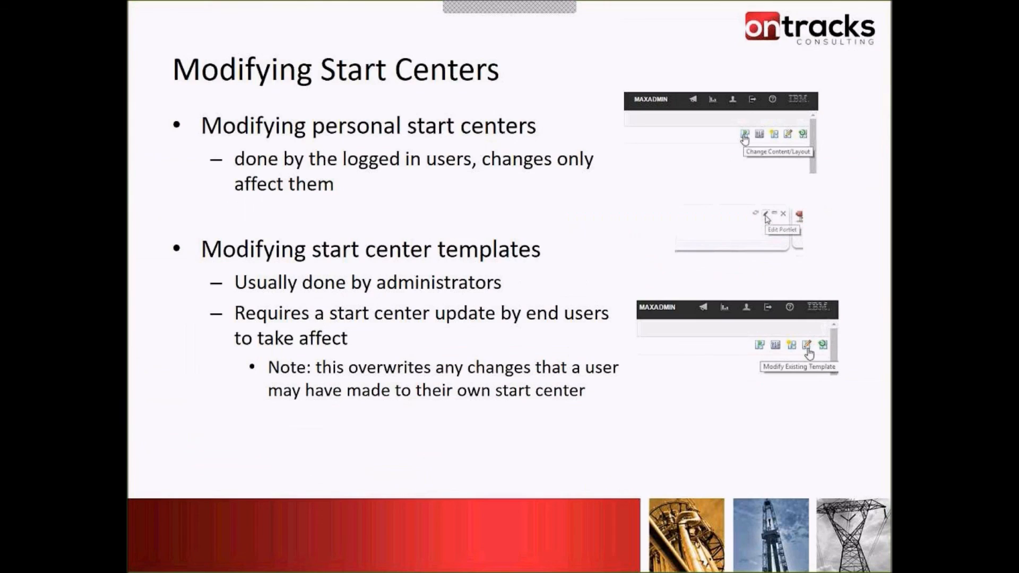
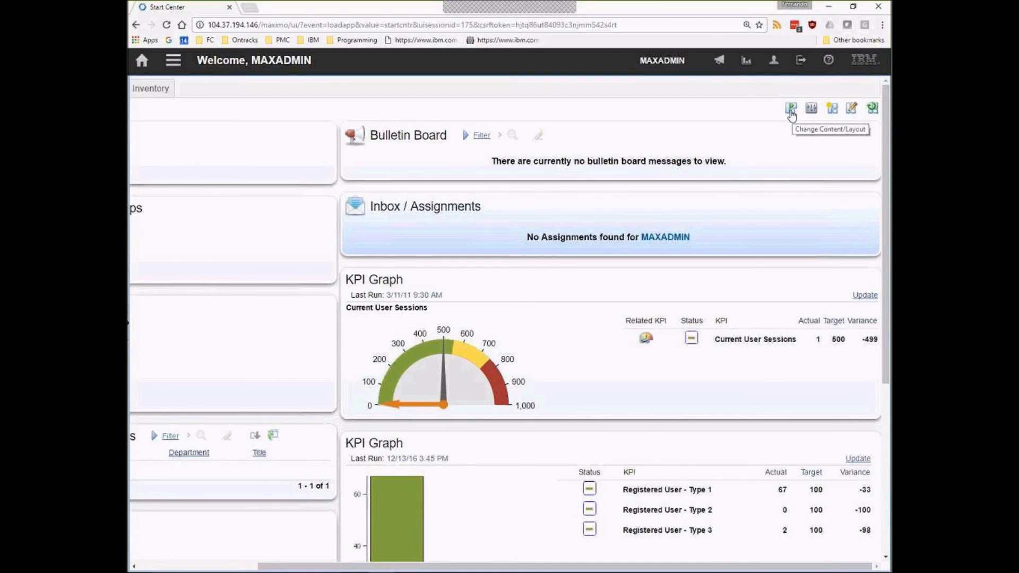
left_click(791, 114)
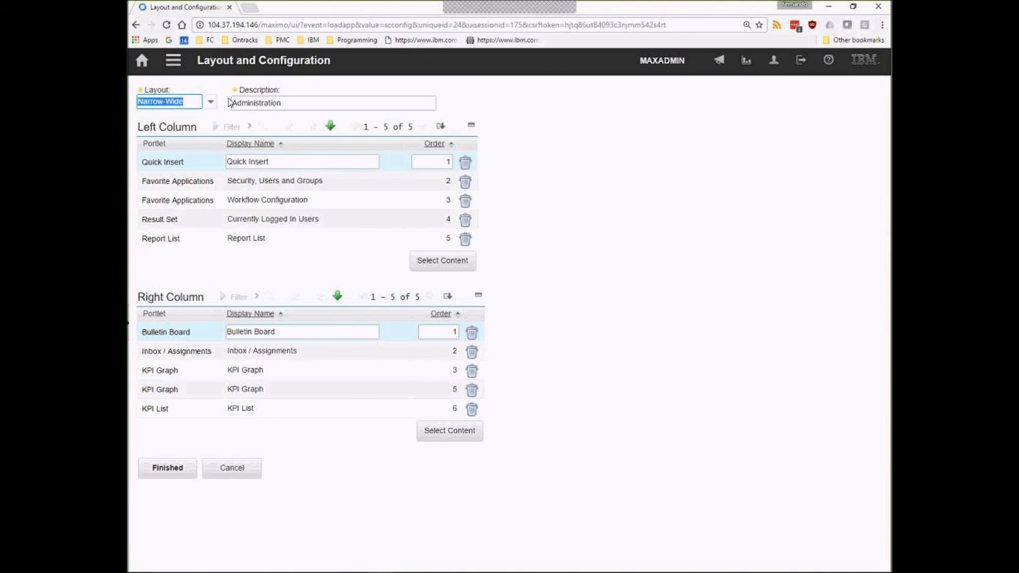
left_click(211, 102)
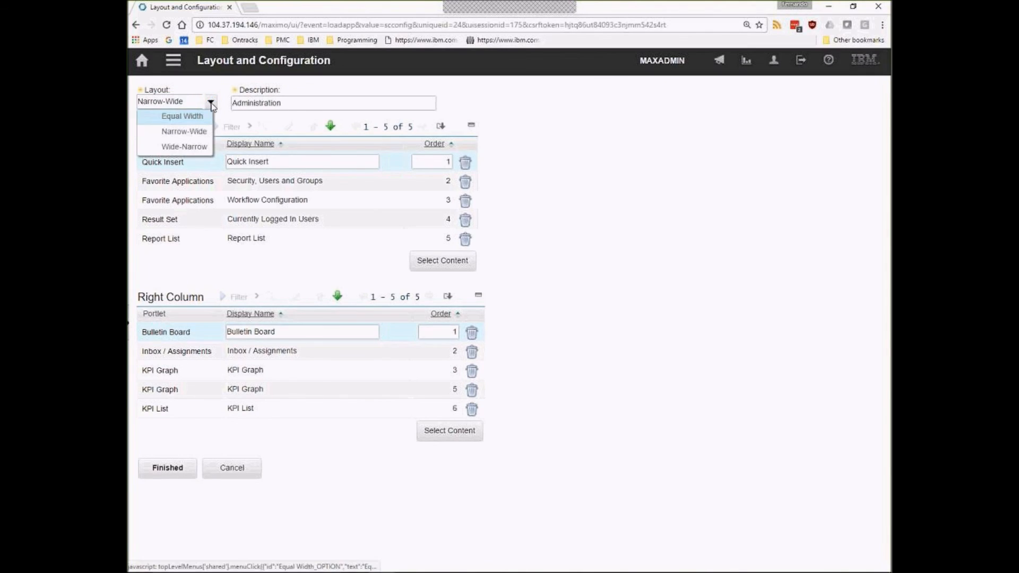
left_click(637, 246)
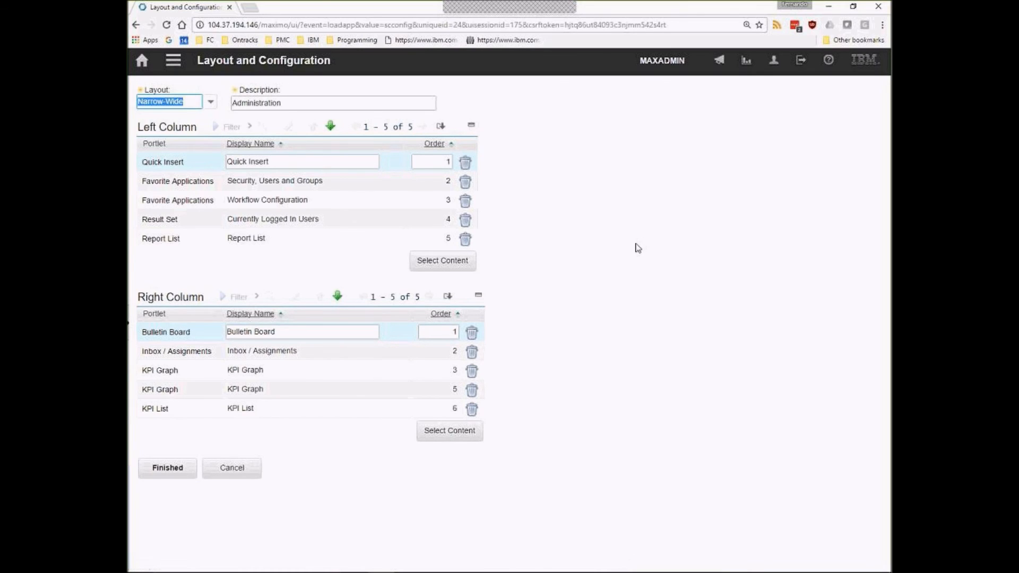
left_click(233, 463)
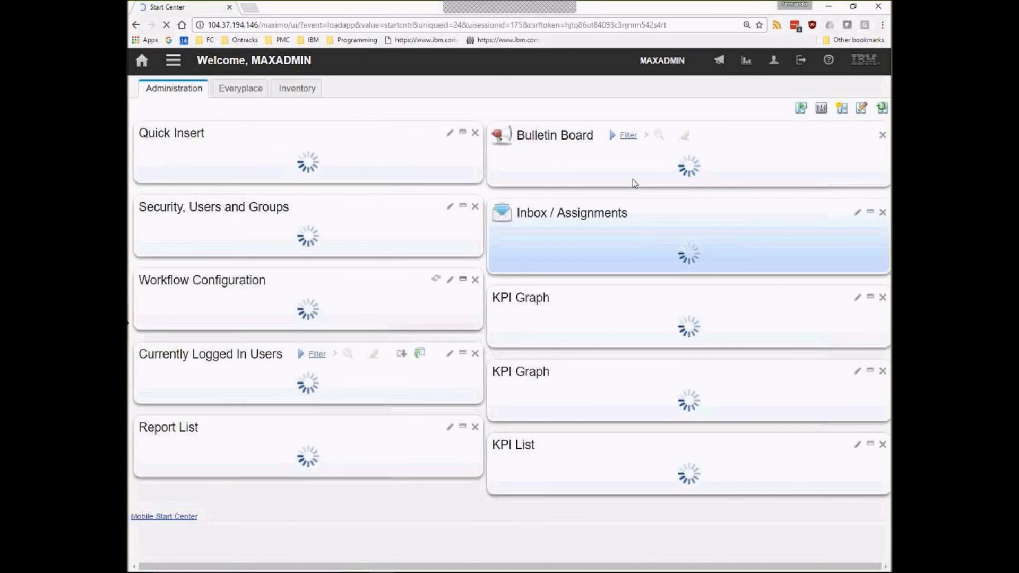
Reopen the Administration start center's content and layout configuration and check the column layout options, keeping Narrow-Wide.
left_click_drag(589, 567, 738, 565)
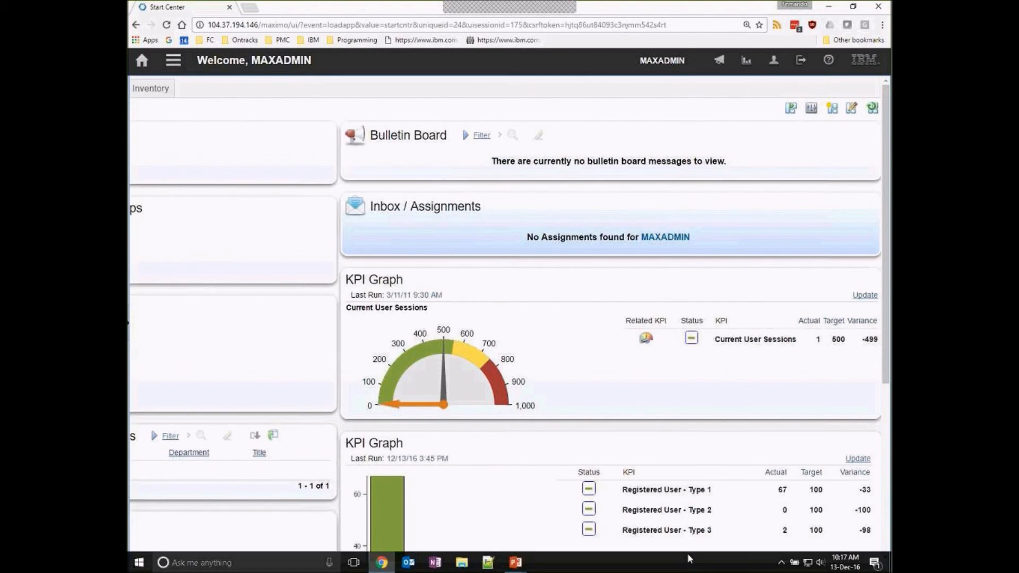
left_click_drag(726, 566, 594, 566)
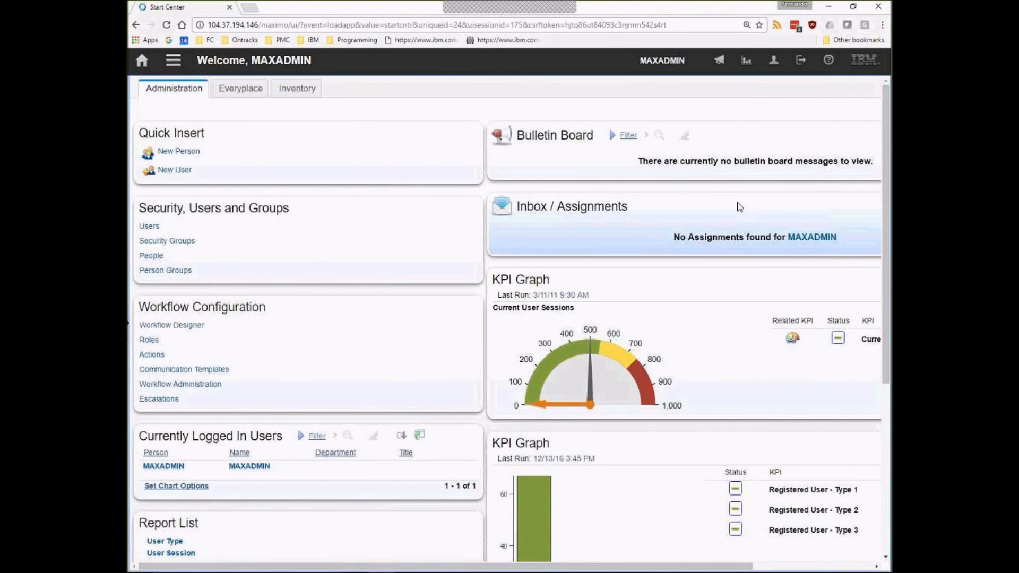
left_click(750, 567)
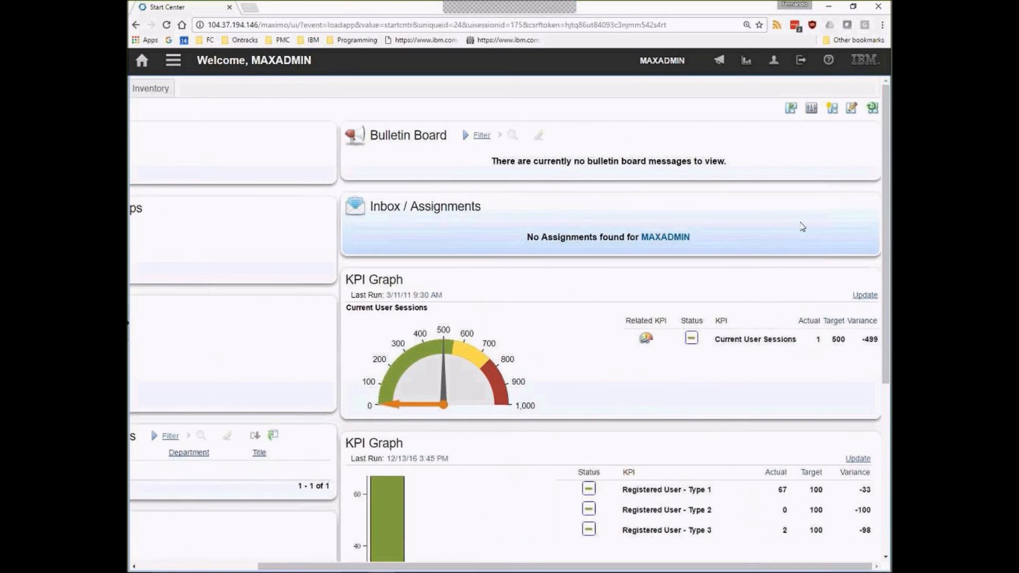
left_click(789, 108)
left_click(211, 101)
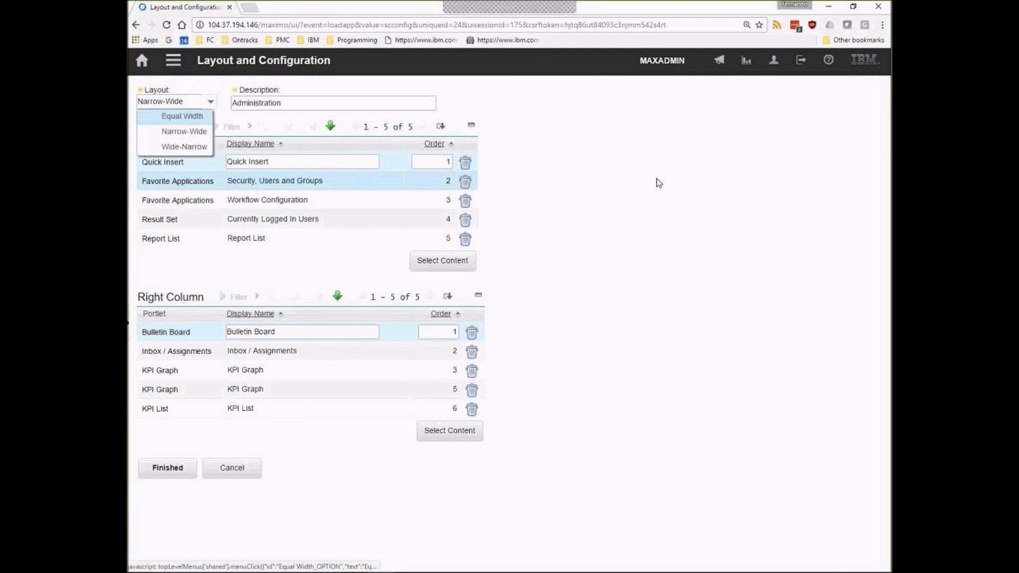
left_click(678, 199)
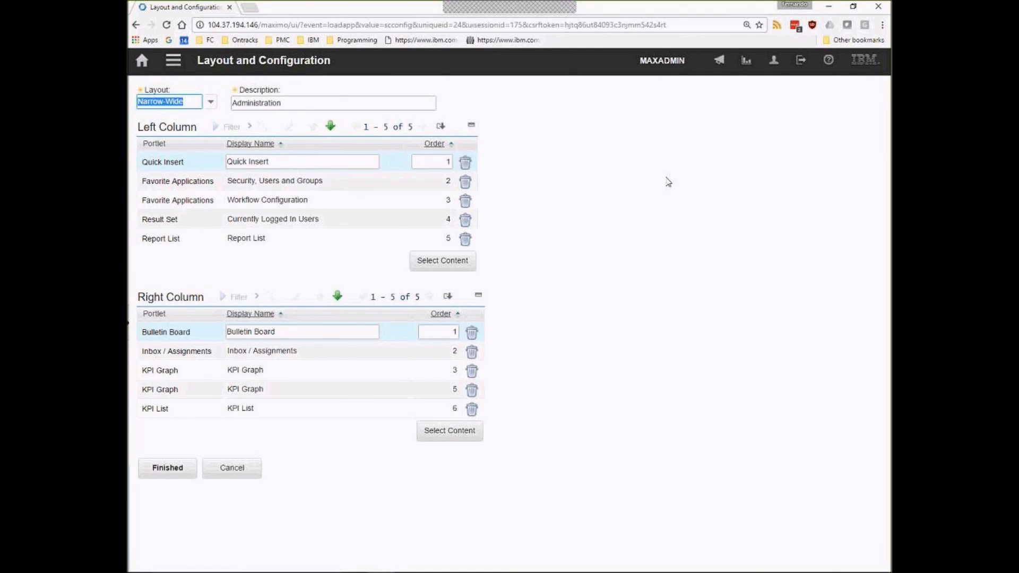
Return to the Start Center, open its display settings, try marking Inventory as the default start center, and discard the changes.
left_click(141, 60)
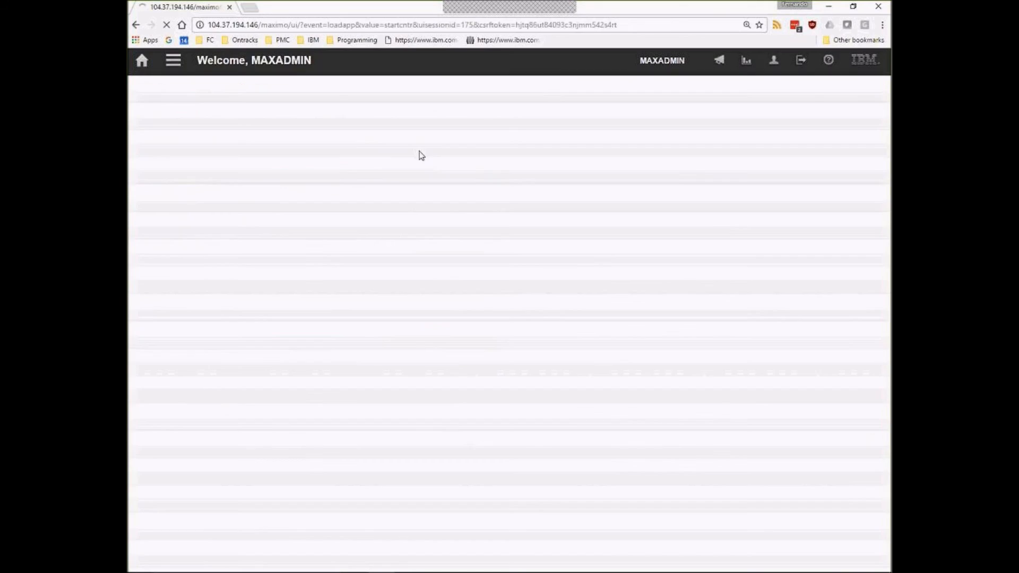
left_click_drag(705, 566, 841, 566)
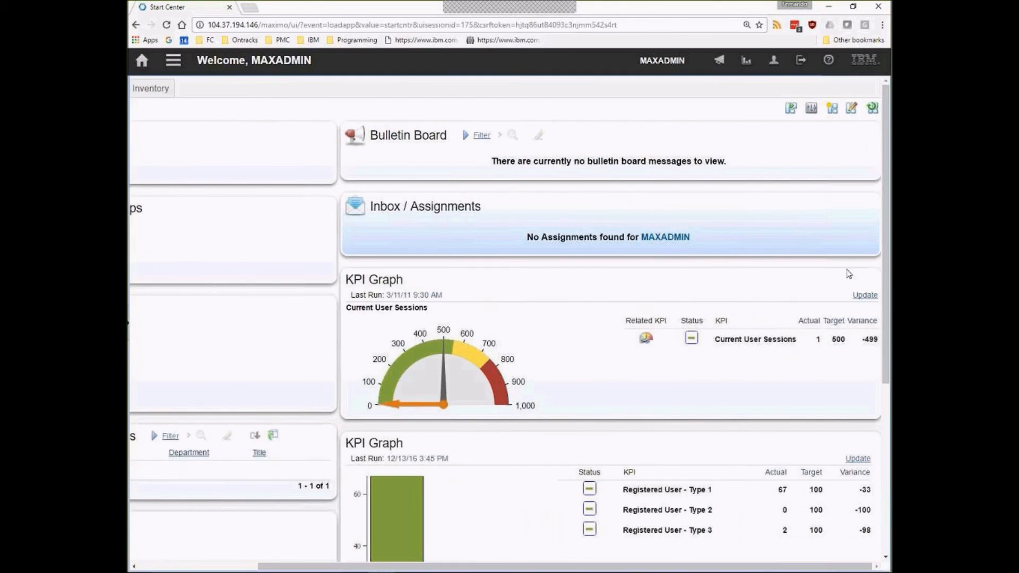
left_click(814, 111)
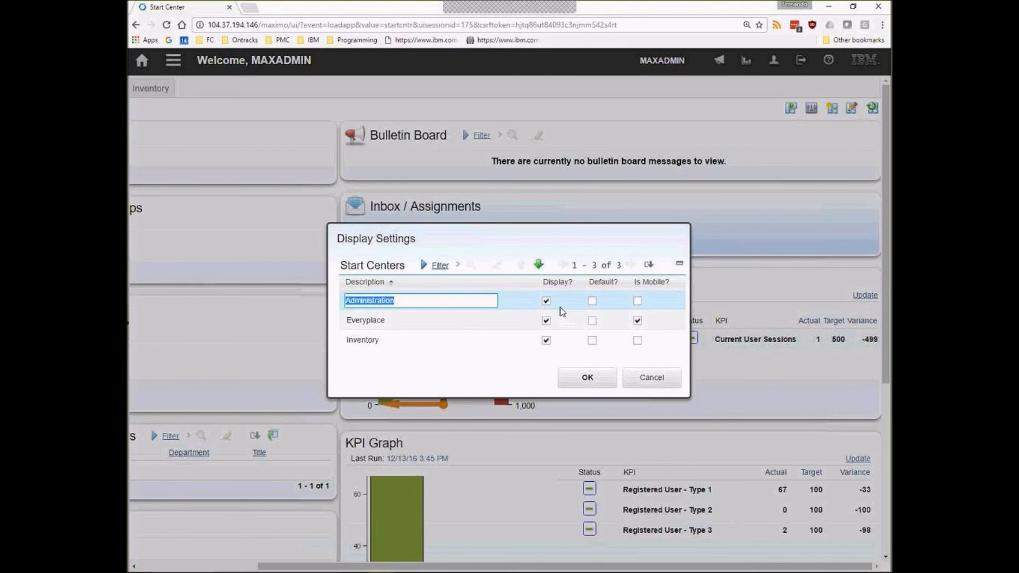
left_click(592, 341)
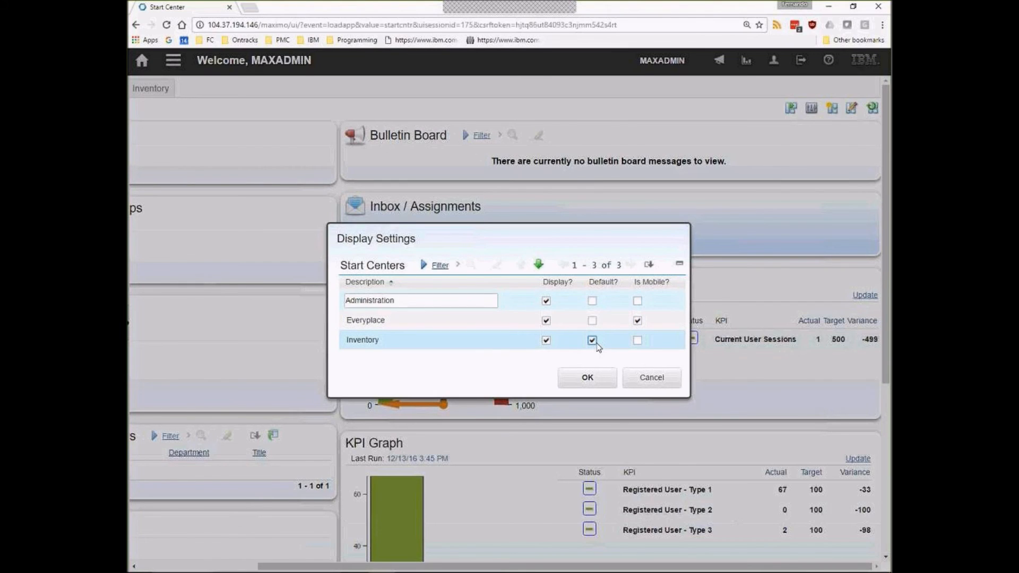
left_click(593, 300)
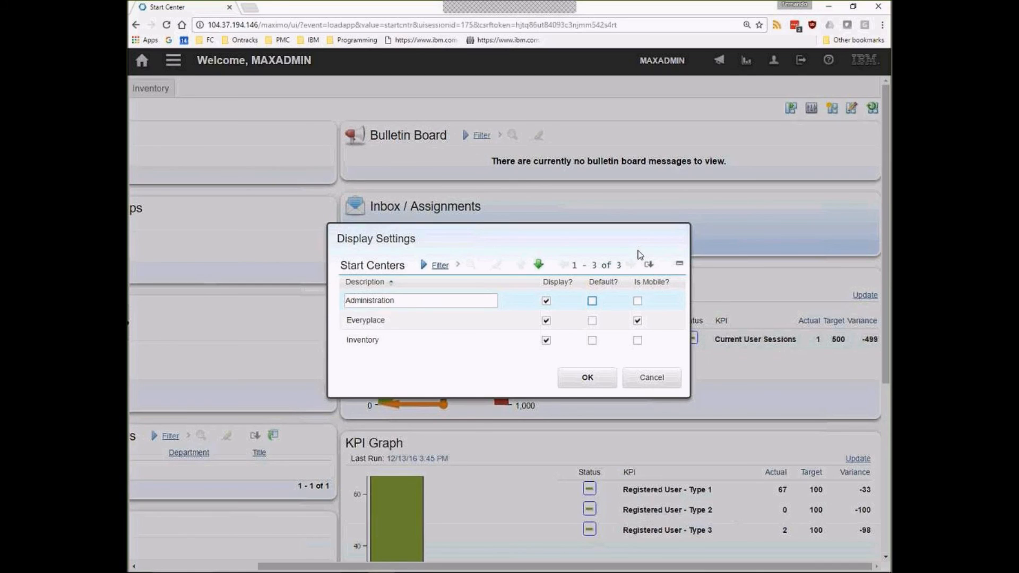
left_click(651, 379)
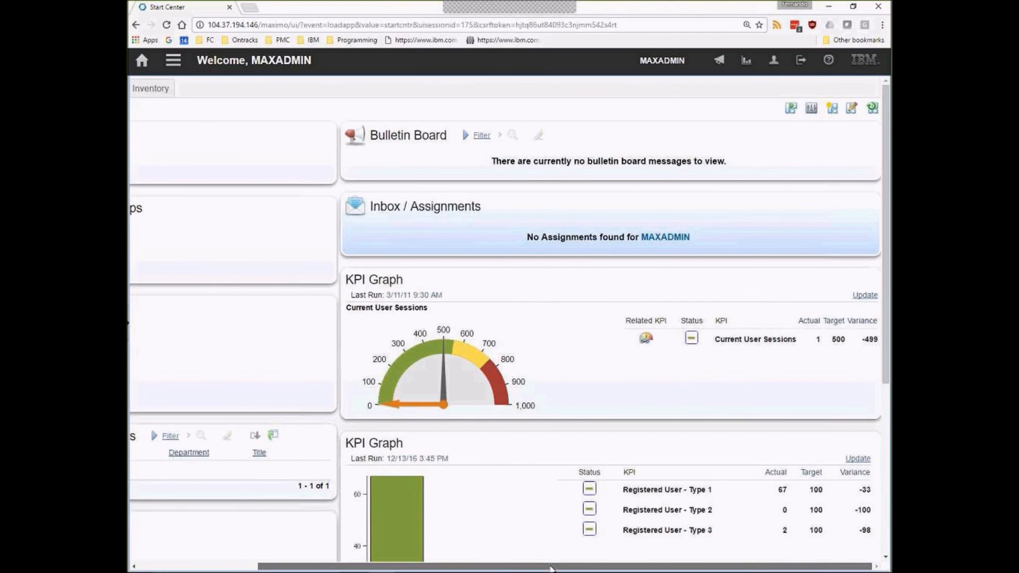
Switch to the Everyplace start center, check its Is Mobile option in the display settings, and leave without changes.
left_click_drag(571, 566, 449, 566)
left_click(256, 95)
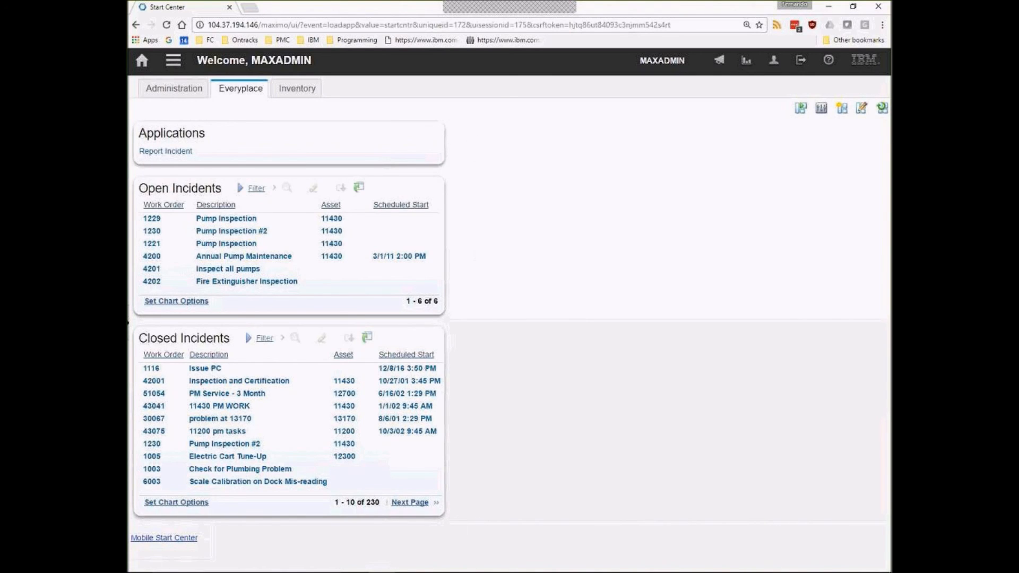
left_click(822, 109)
left_click(637, 321)
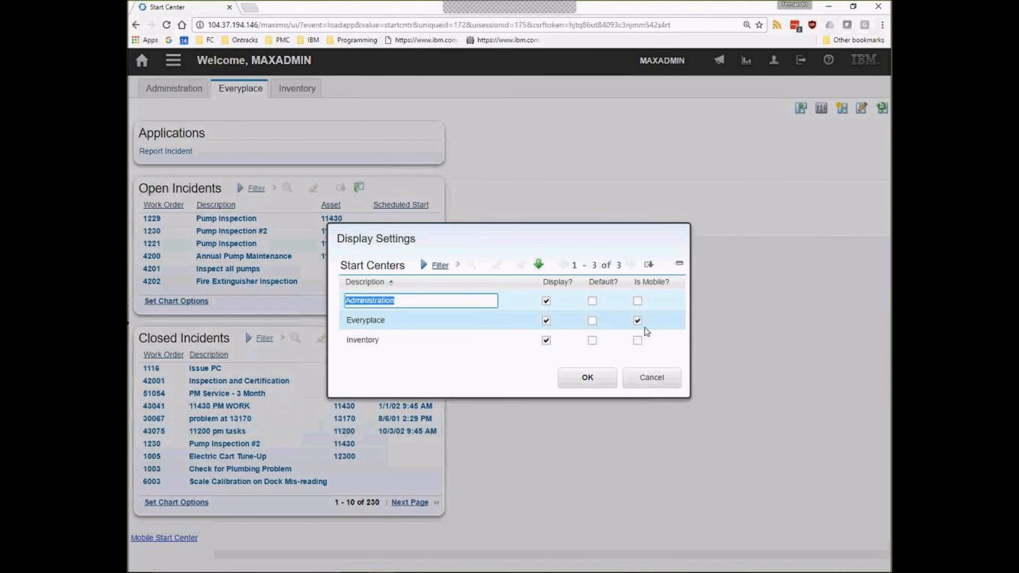
left_click(663, 383)
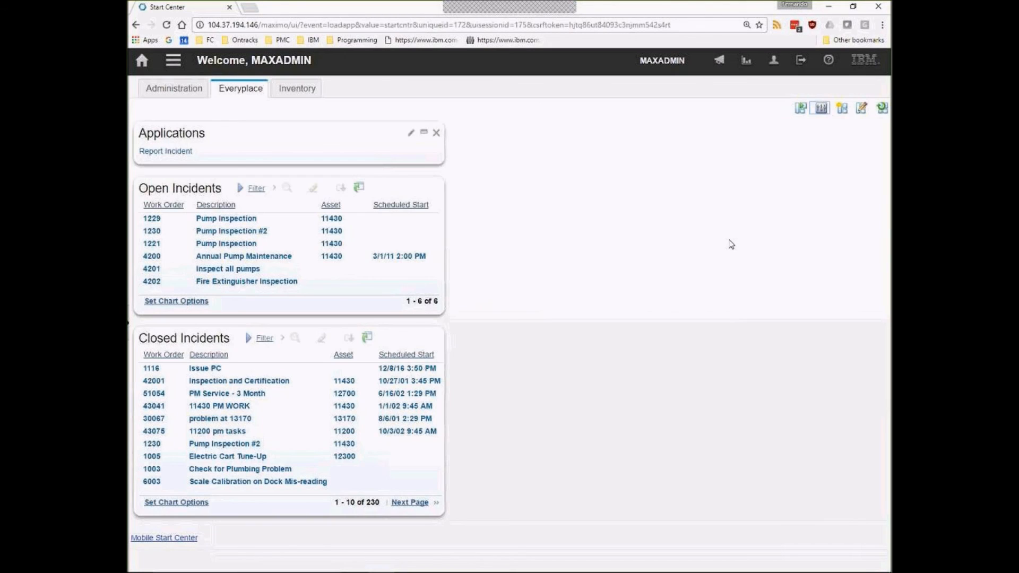
Sign out of the administrator account and sign in through the mobile login with the saved demo user's credentials.
left_click(805, 63)
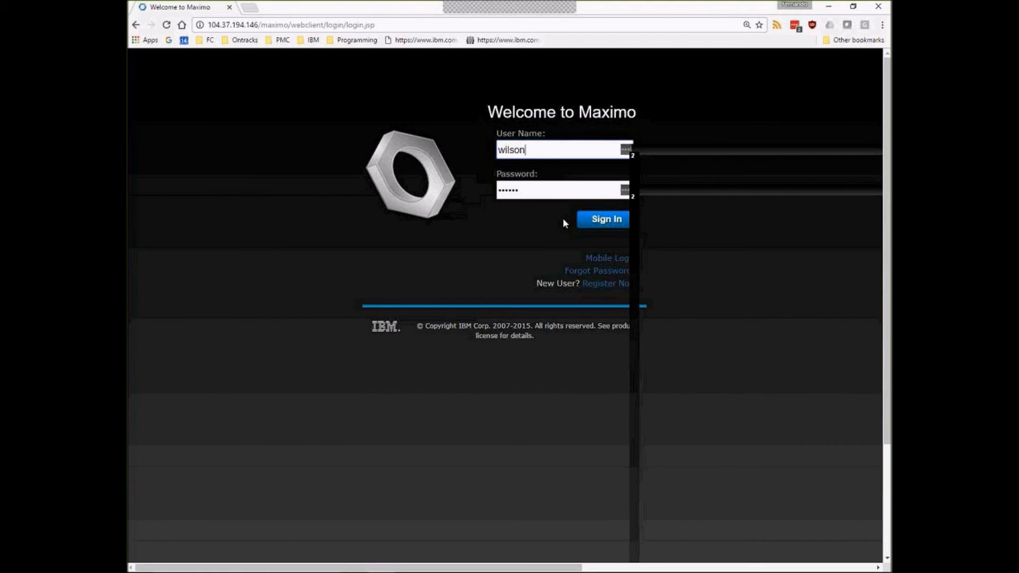
left_click(605, 261)
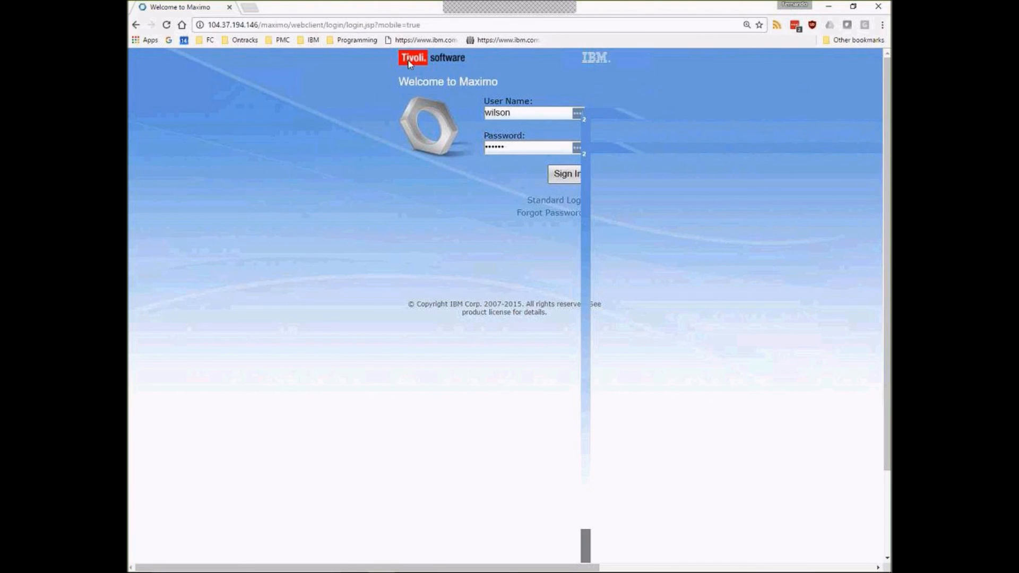
double_click(501, 114)
left_click(566, 175)
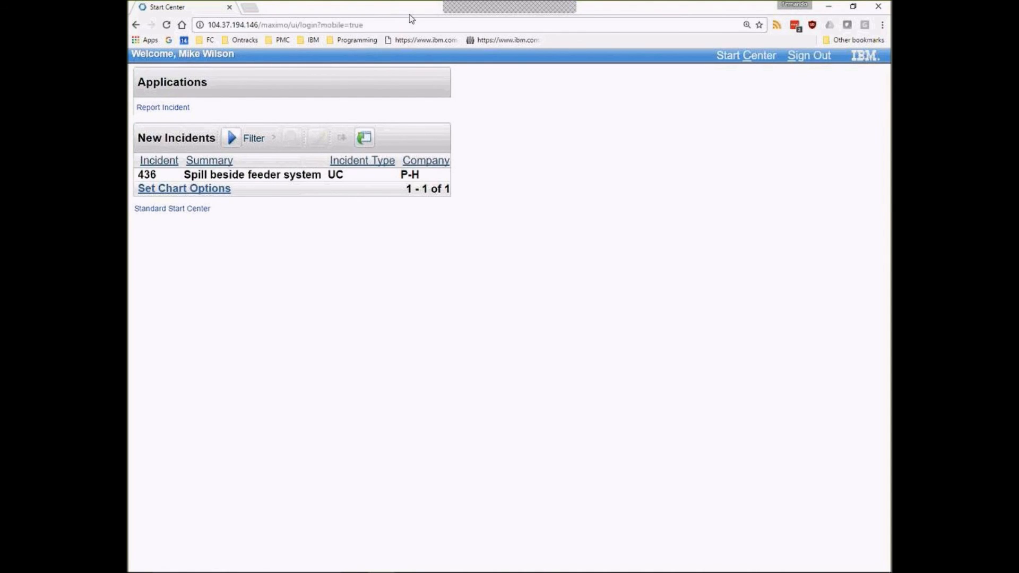
Narrow the browser window to preview the mobile start center at phone-like width, and restore it to full size.
left_click_drag(363, 8, 437, 59)
left_click_drag(653, 244, 540, 245)
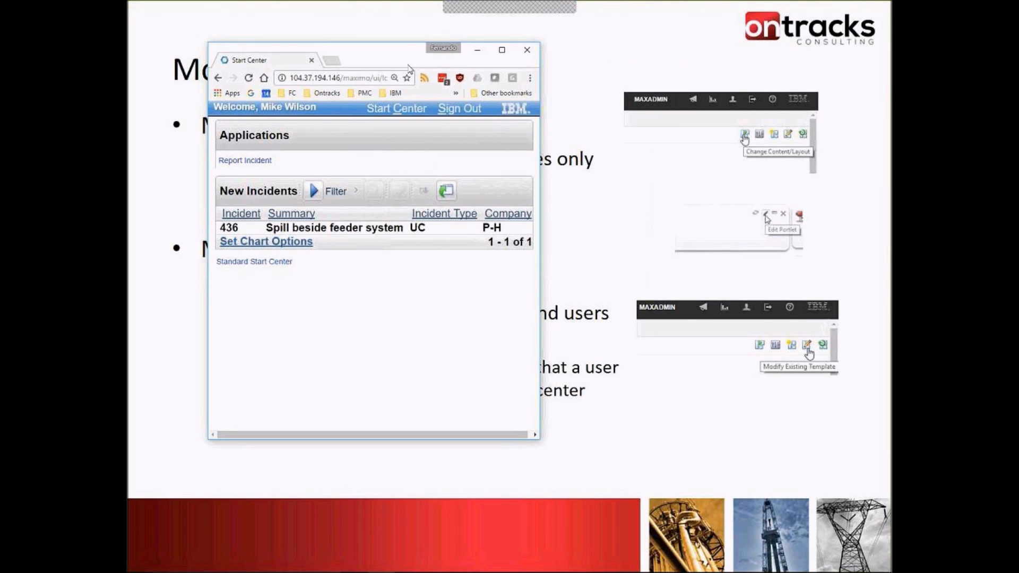
left_click(502, 51)
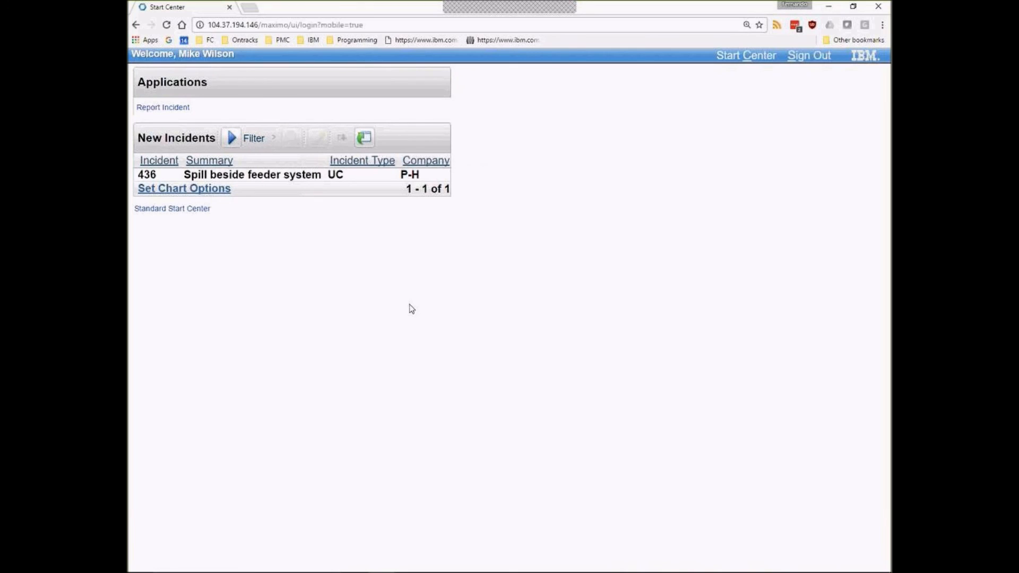
Sign out of the mobile session, fill in the administrator's user name and account password on the standard login, and sign in.
left_click(798, 55)
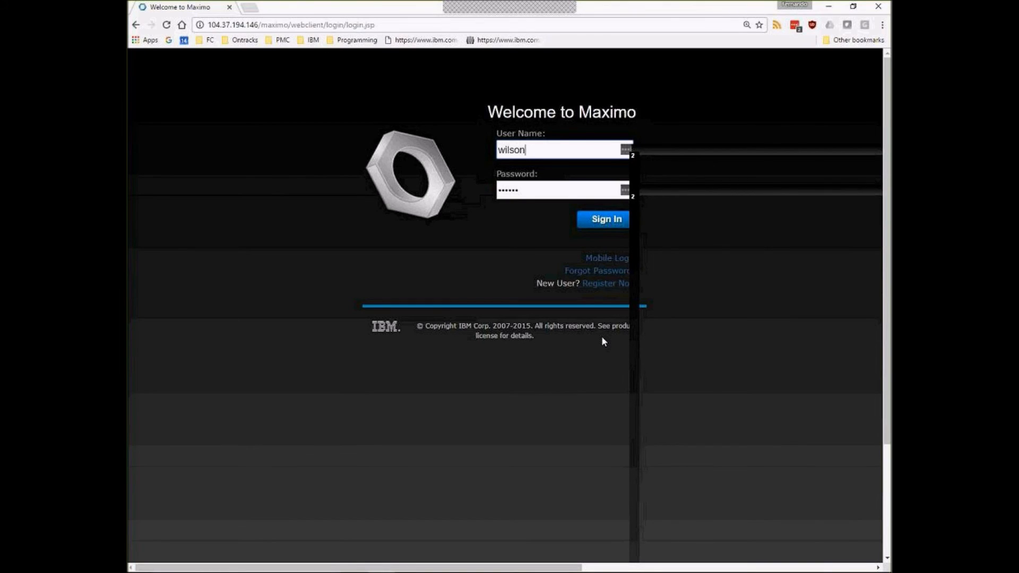
left_click(605, 219)
left_click(630, 149)
left_click(578, 269)
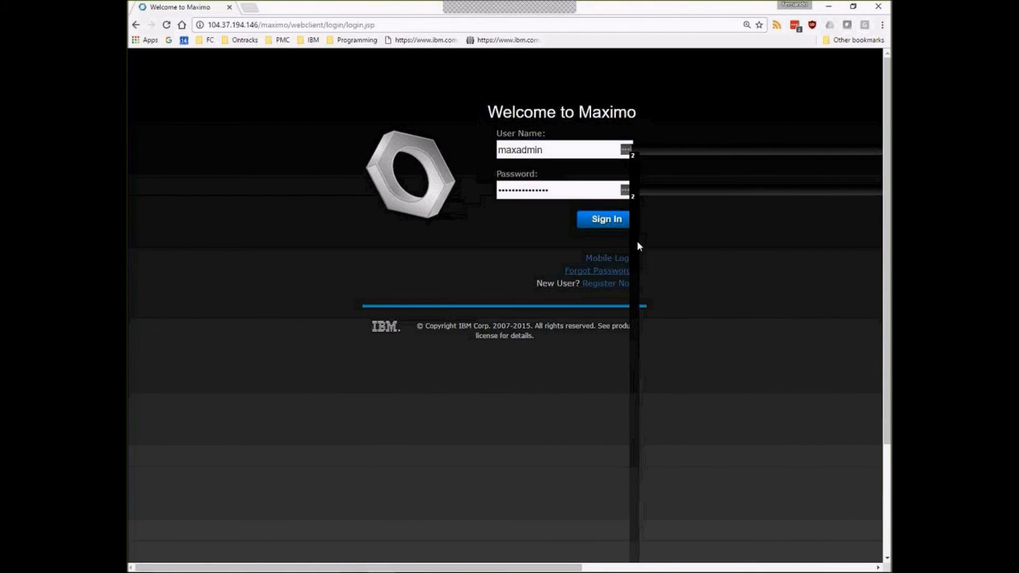
left_click(609, 221)
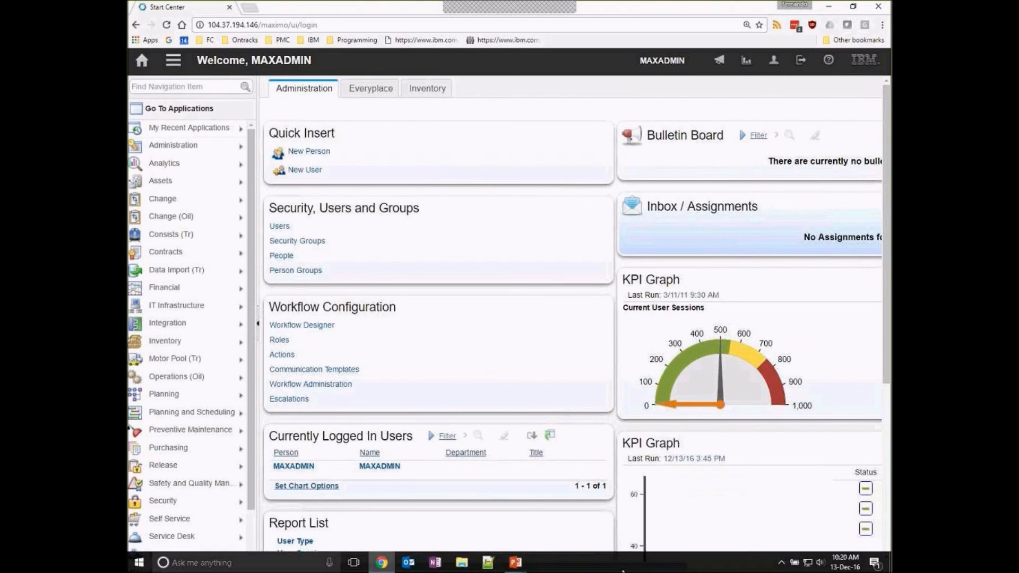
Open the Administration start center template, Template-5, for modification.
left_click_drag(664, 566, 847, 567)
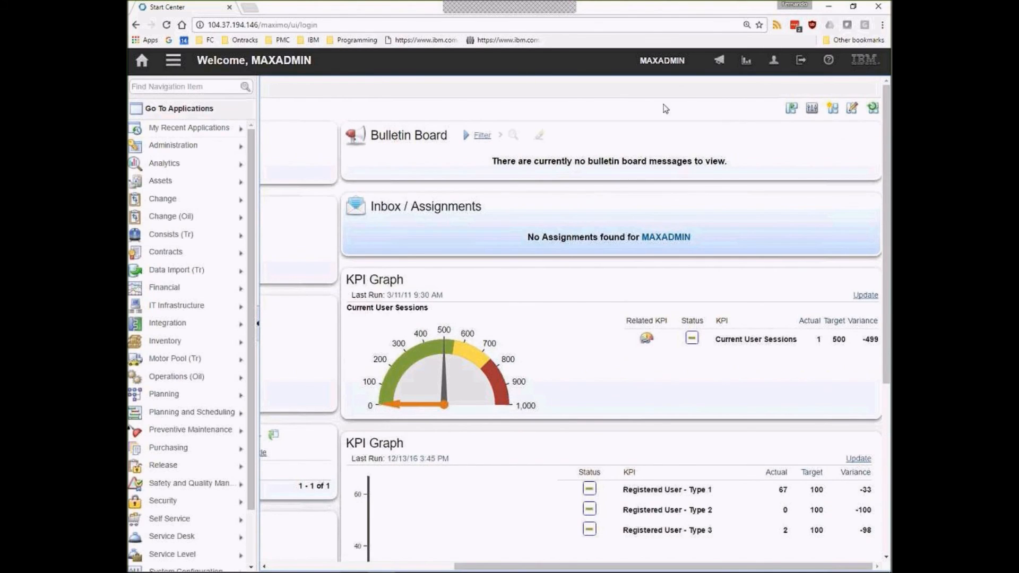
double_click(684, 60)
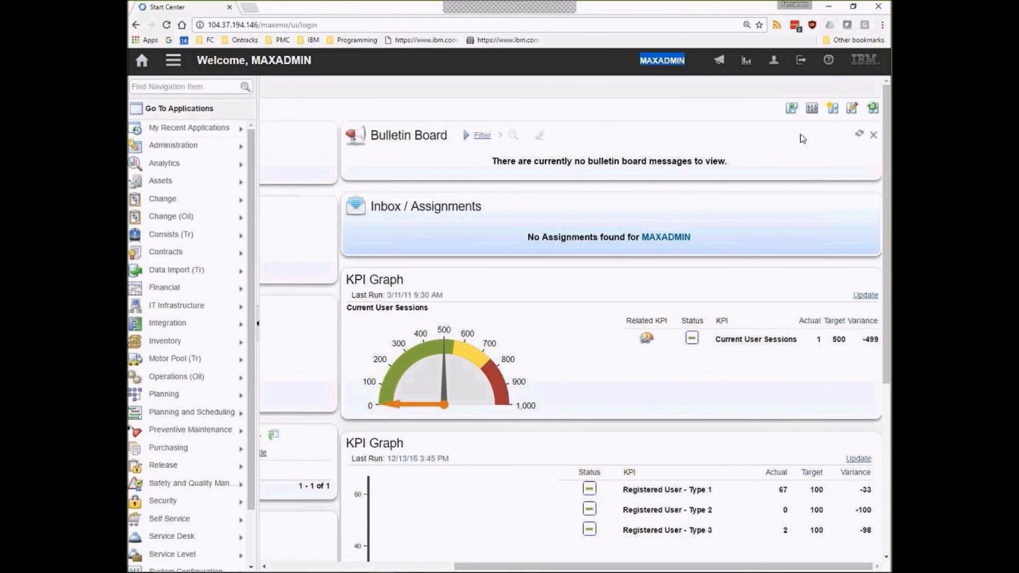
left_click(852, 109)
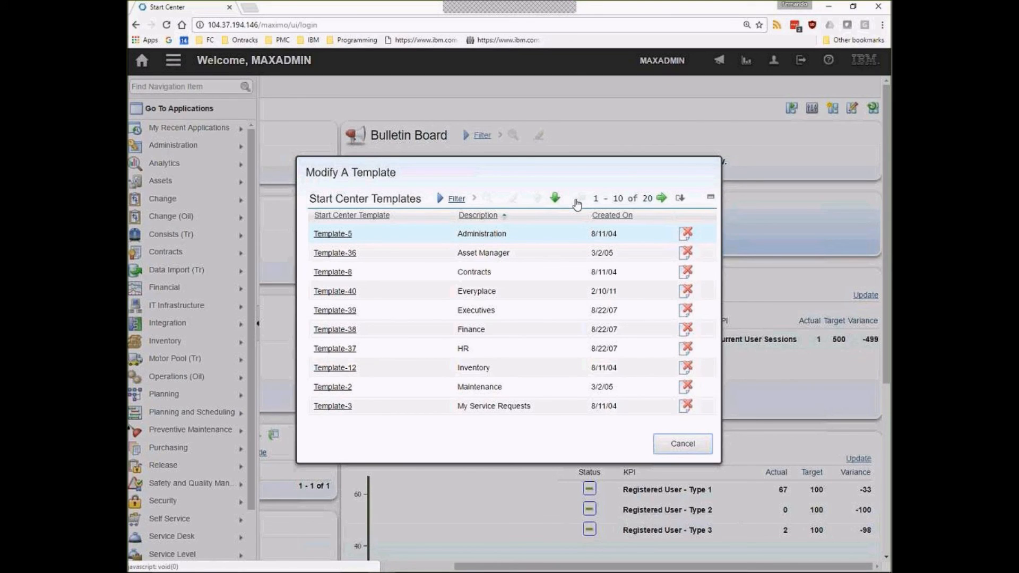
left_click(336, 237)
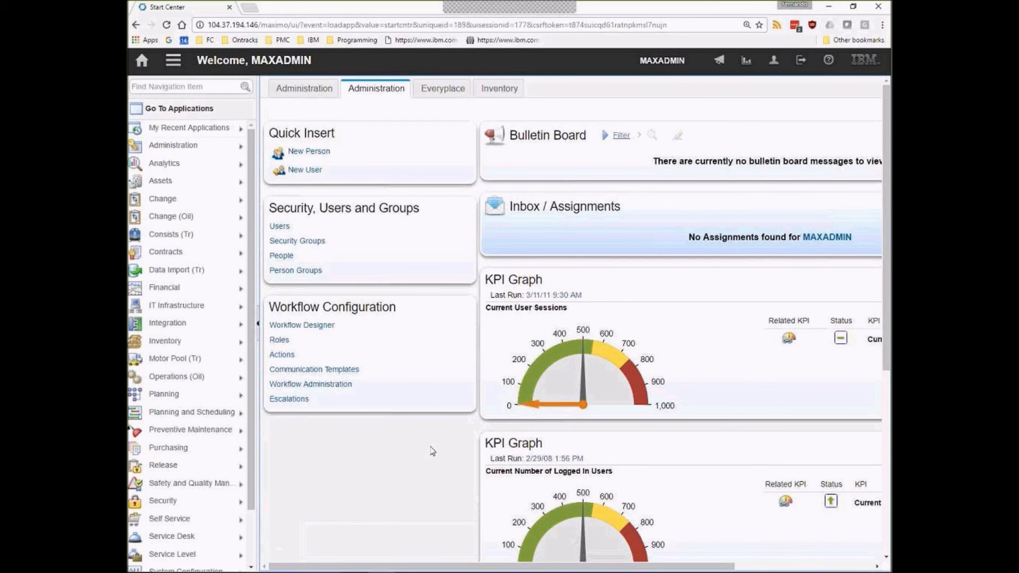
Compare the Administration template with the personal Administration start center, review the template actions, and cancel the template modification.
left_click(317, 92)
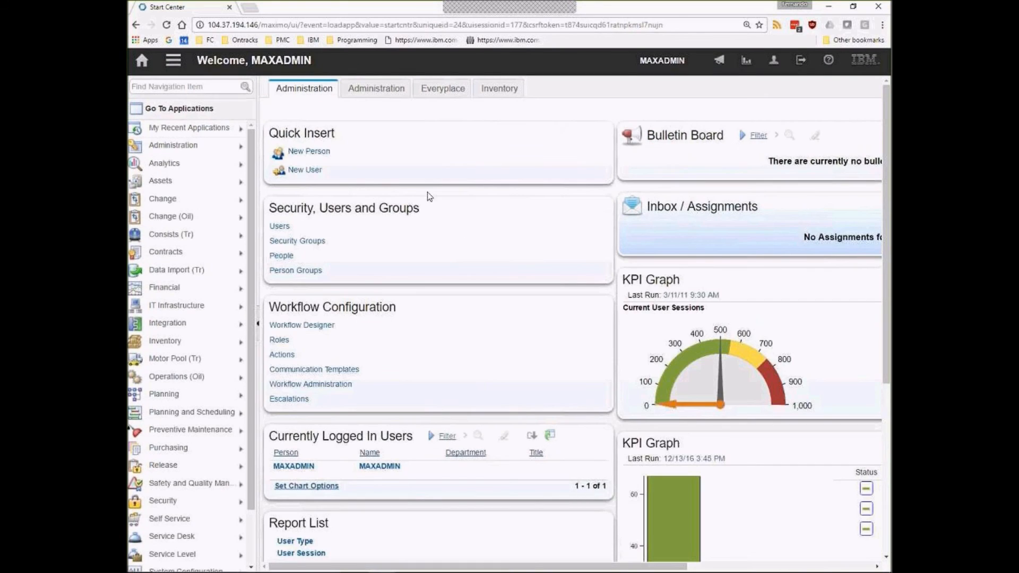
left_click(382, 89)
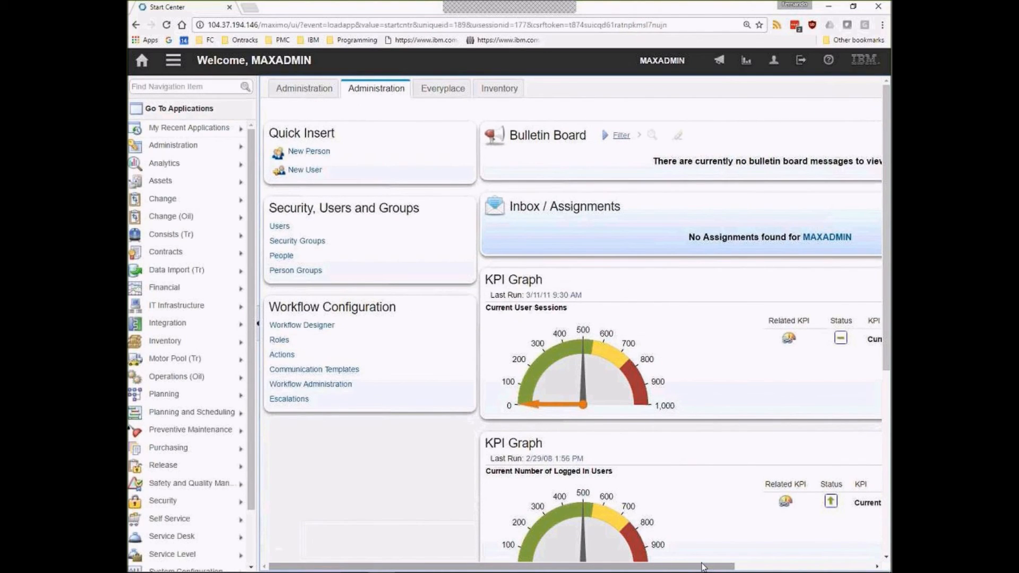
left_click_drag(702, 567, 815, 566)
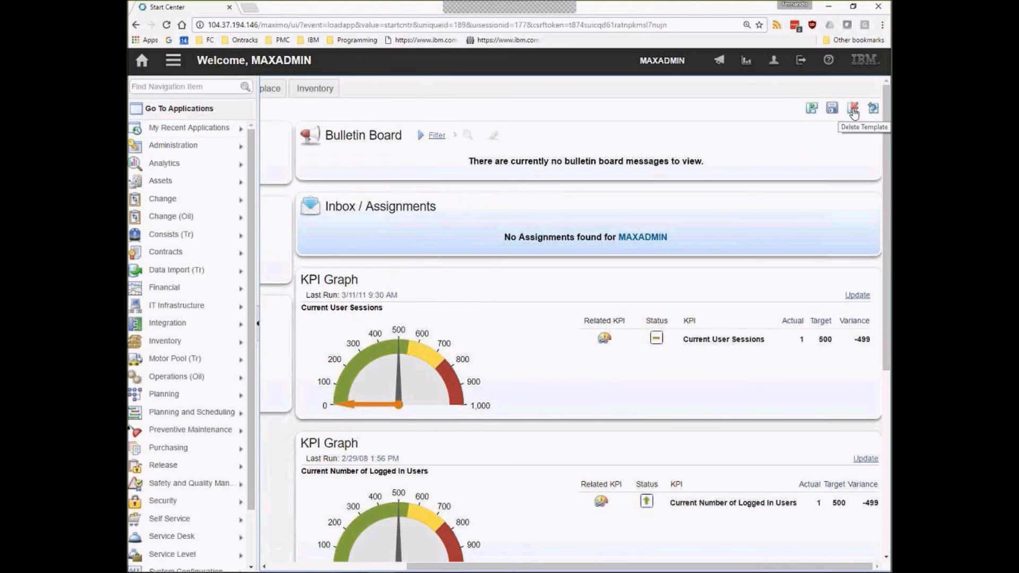
left_click(874, 114)
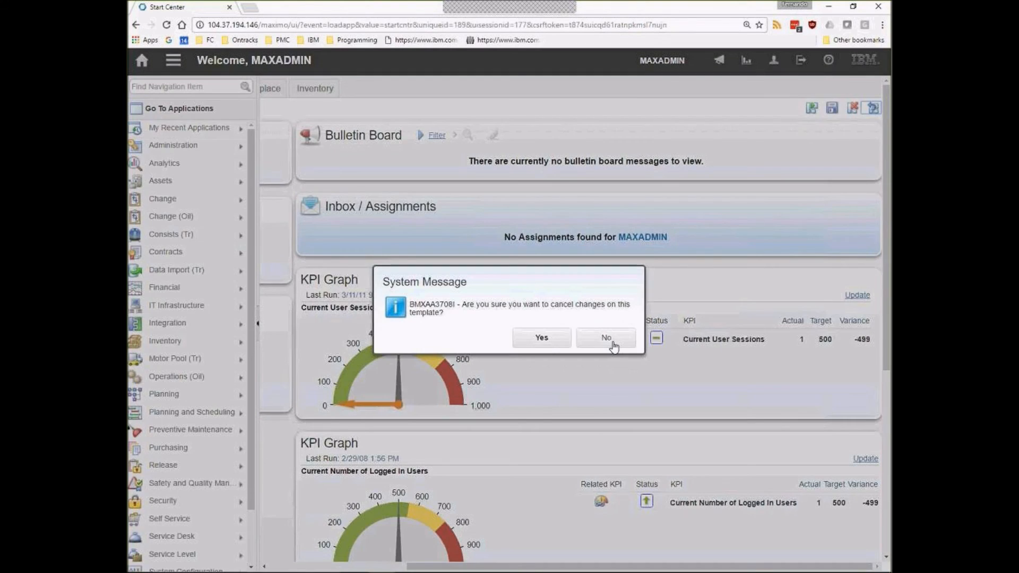
left_click(542, 340)
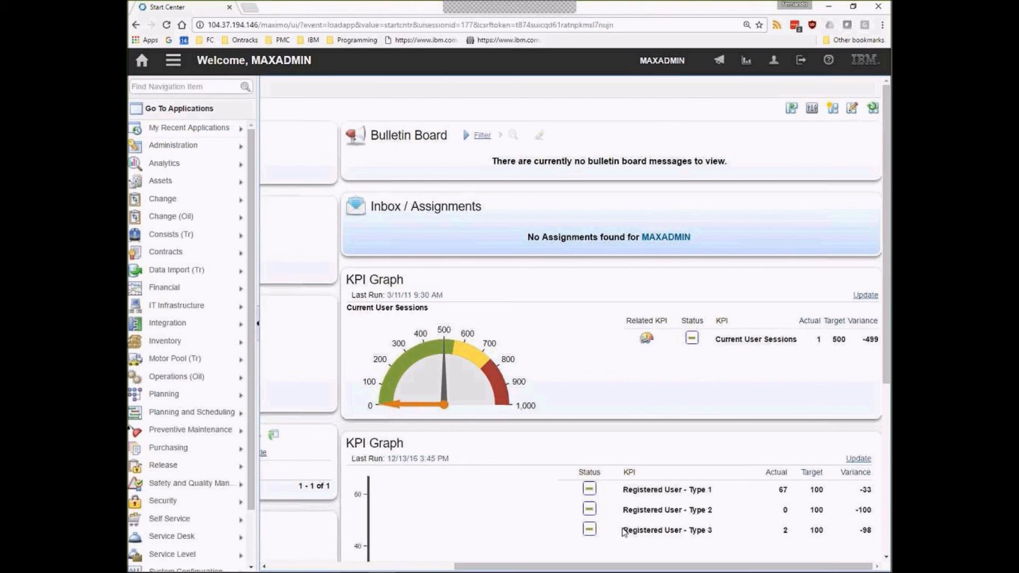
Collapse the navigation pane, switch to the slide presentation, and advance past Start Center Display Settings to the Start Center Security slide.
left_click(260, 325)
key("alt+Tab")
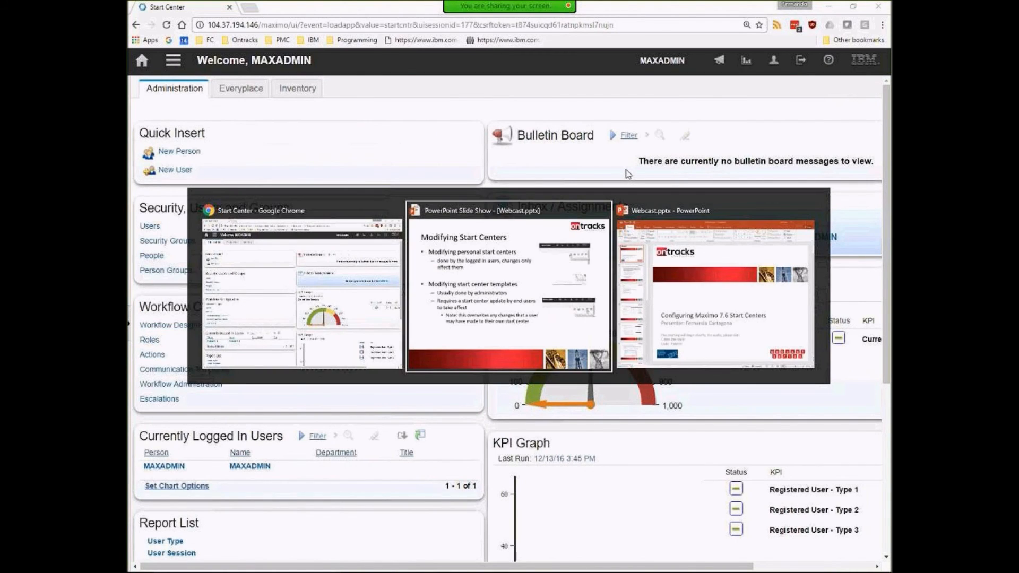
key("Right")
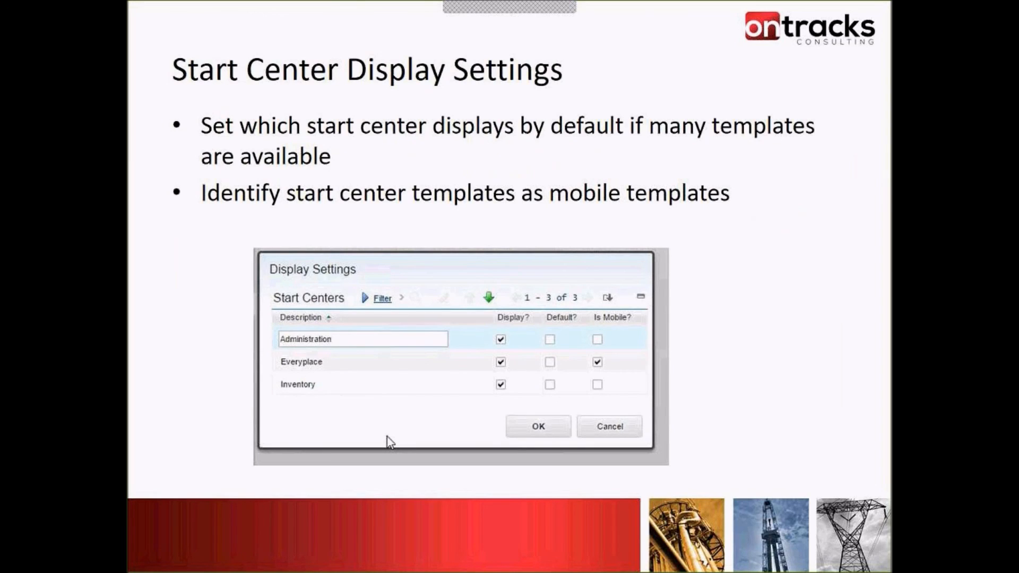
key("Right")
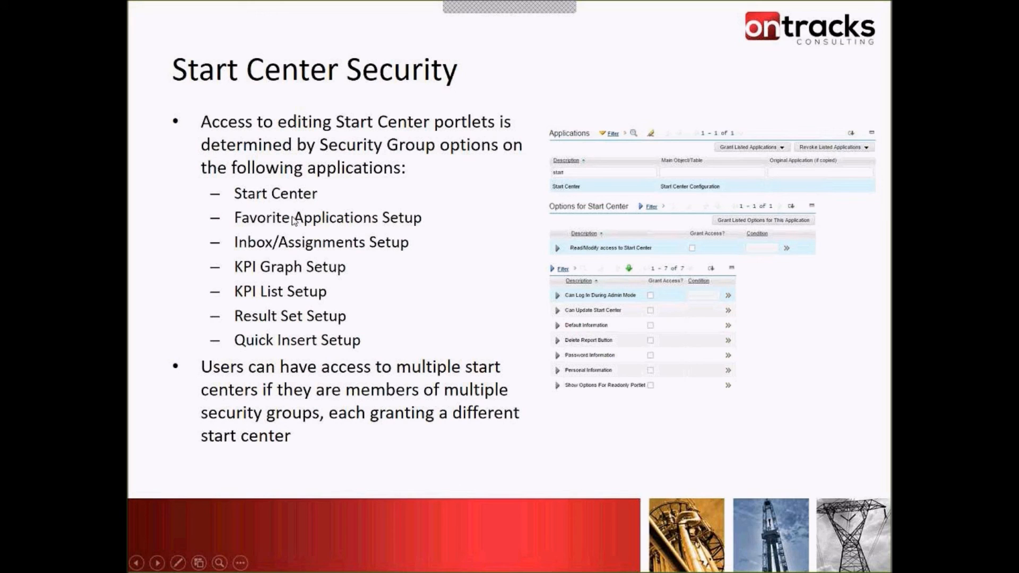
Return to the Start Center in the browser and add Action Tracking (Oil) to the Security, Users and Groups favorite applications portlet.
key("alt+Tab")
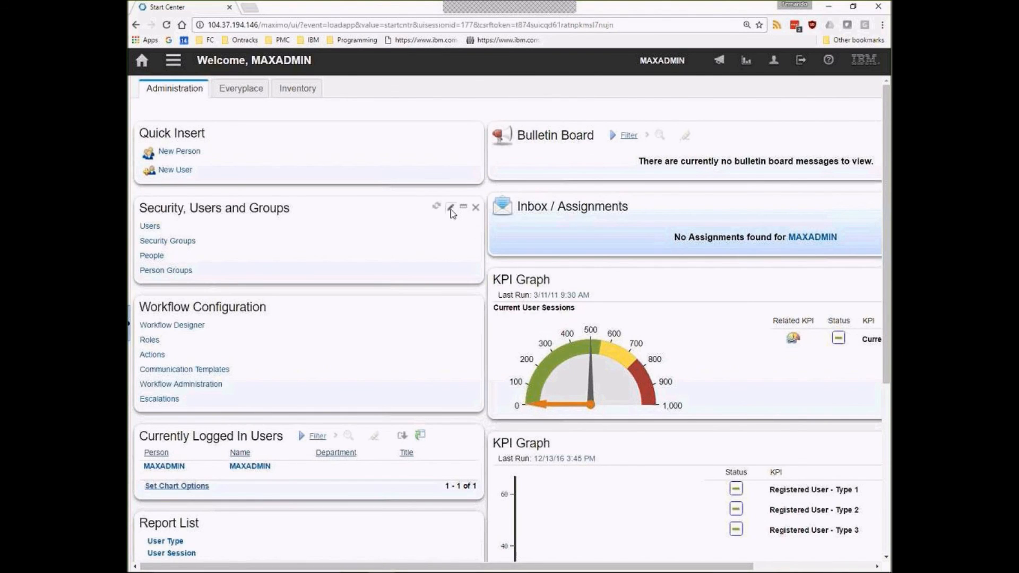
left_click(450, 211)
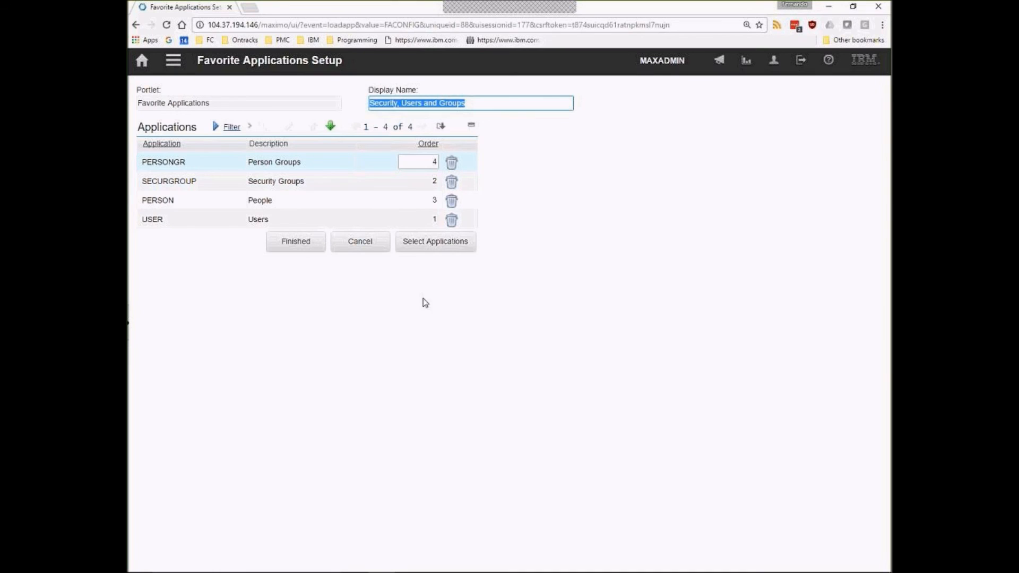
left_click(431, 244)
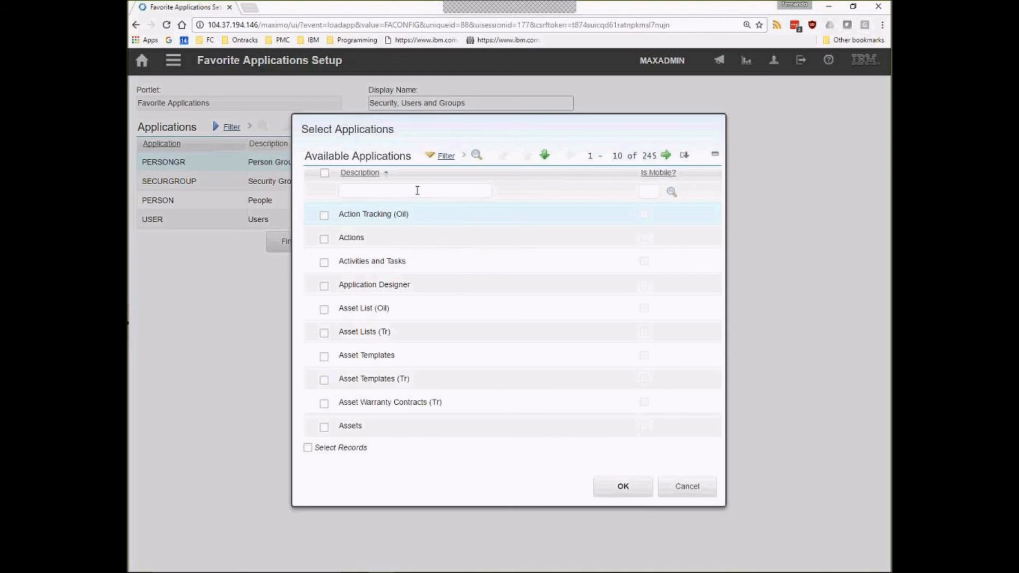
left_click(324, 215)
left_click(618, 486)
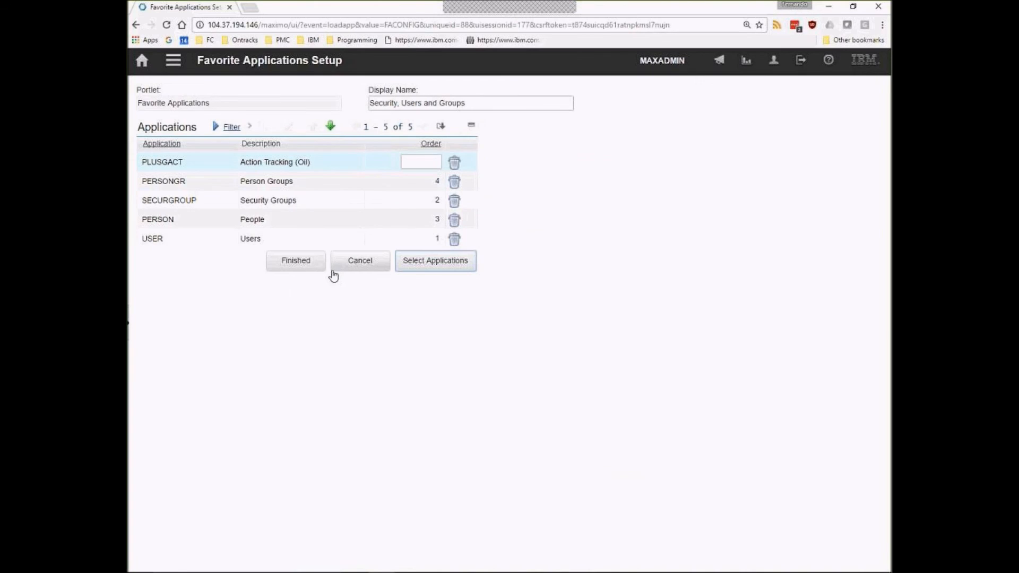
left_click(296, 261)
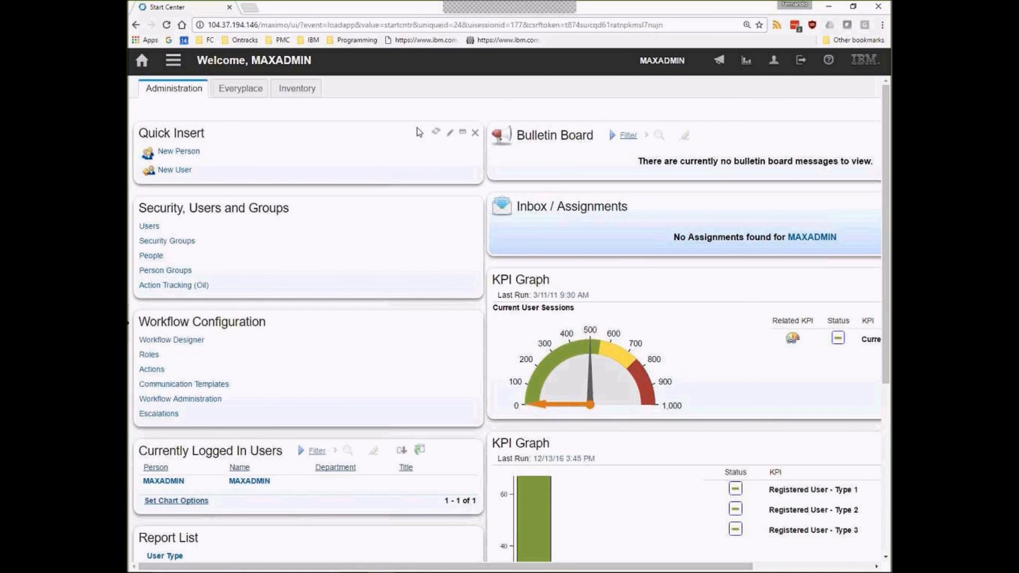
Open the MAXADMIN group in the Security Groups application and display its application access.
left_click(175, 65)
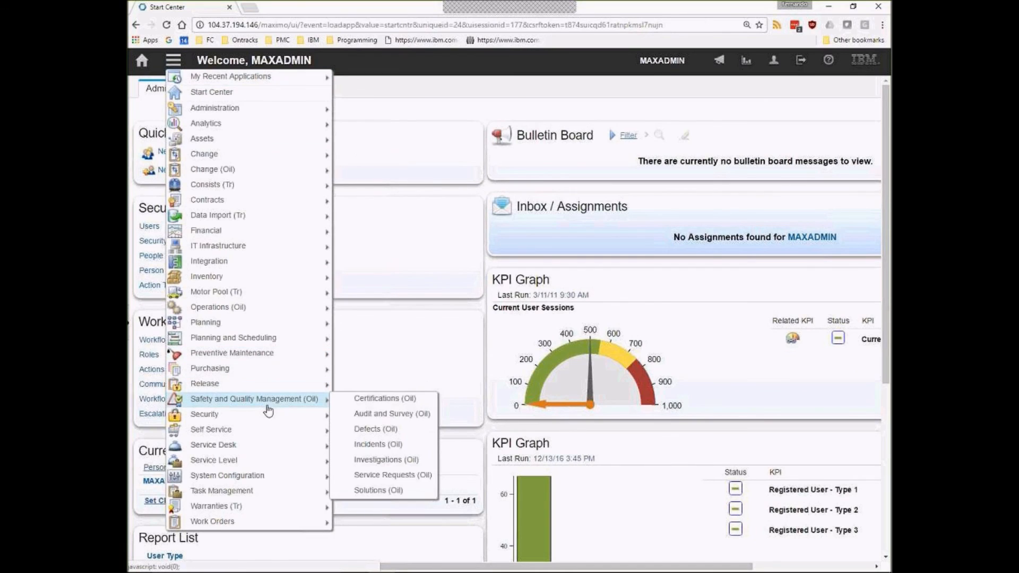
mouse_move(318, 414)
left_click(382, 419)
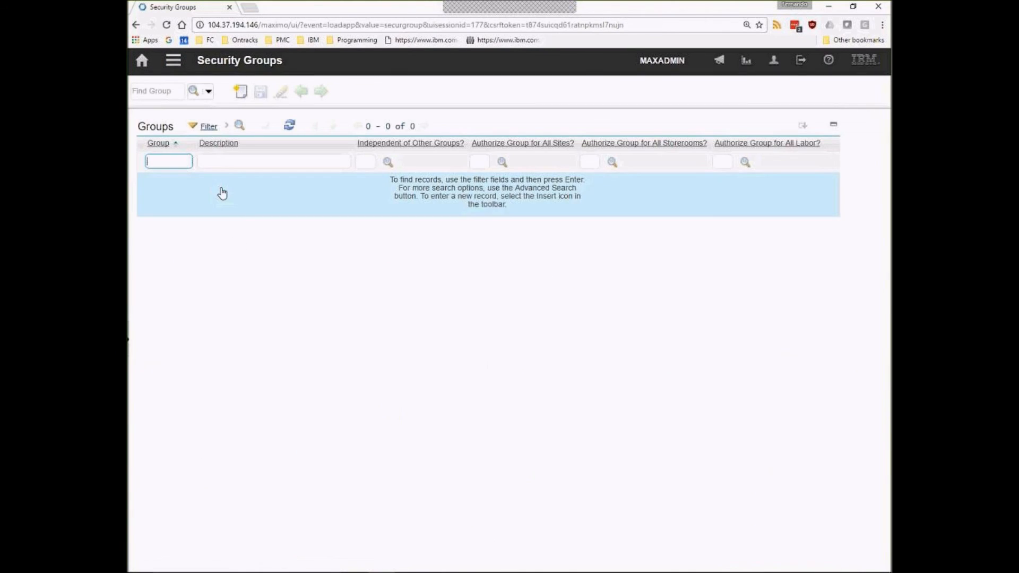
type("maxadmin")
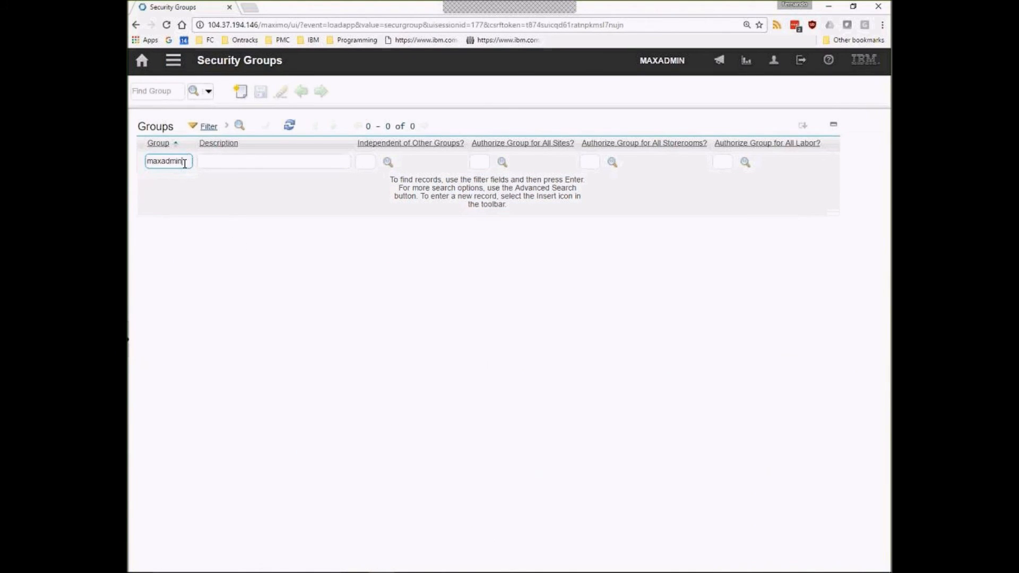
key("Return")
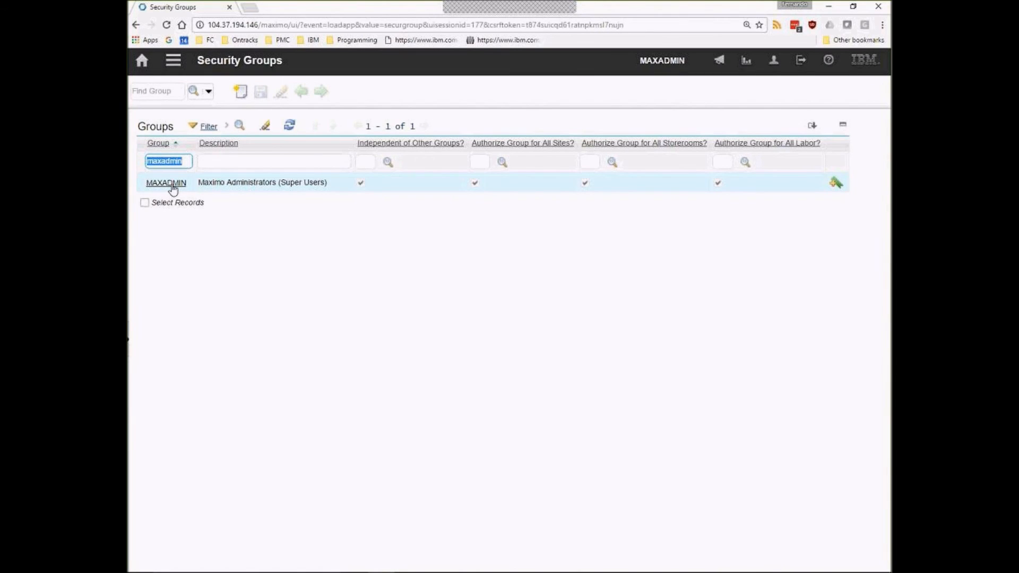
left_click(172, 185)
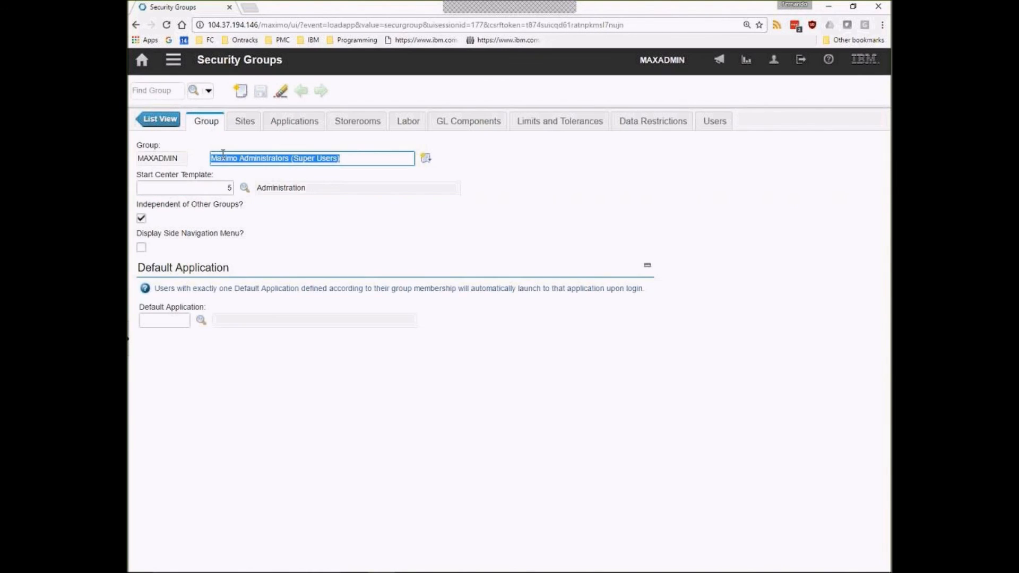
left_click(291, 121)
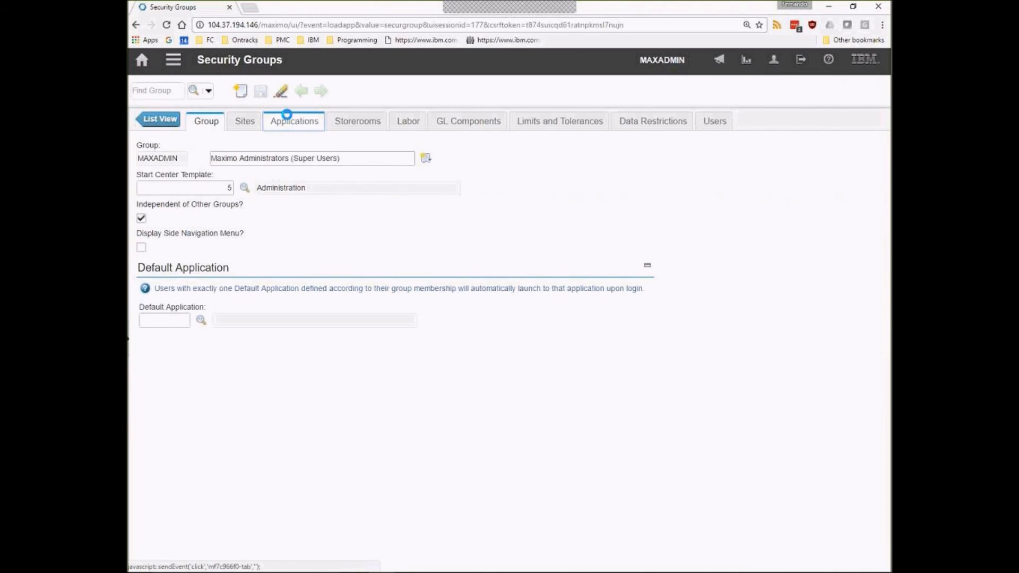
Check the Start Center Security slide, return to the browser, and filter the MAXADMIN group's applications by "start center".
key("alt+Tab")
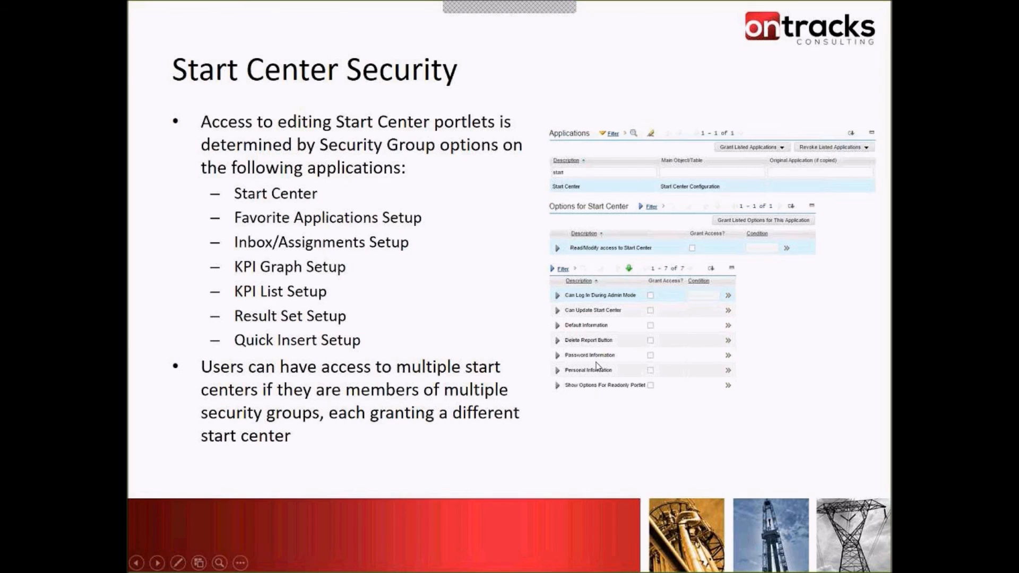
key("alt+Tab")
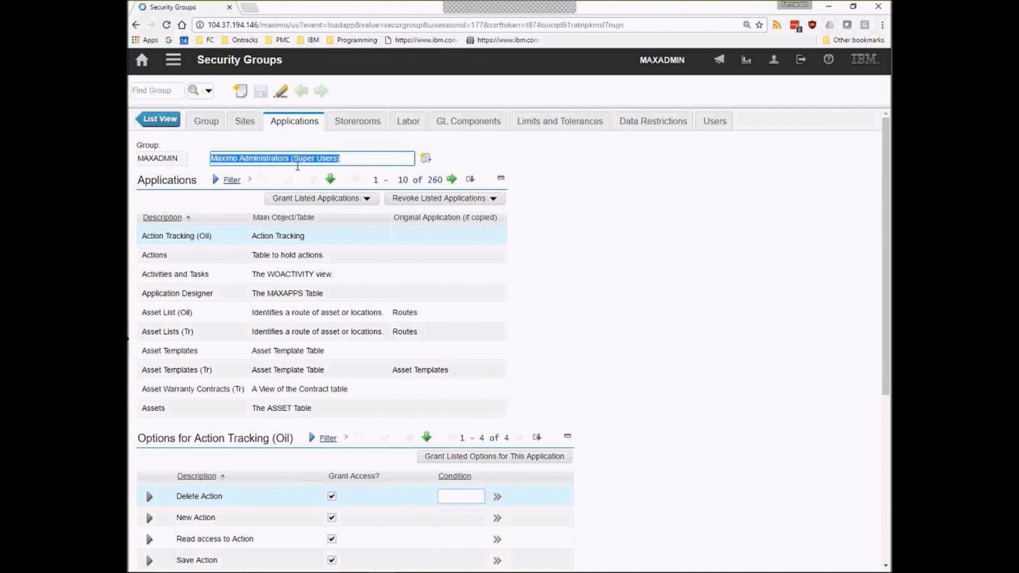
double_click(149, 159)
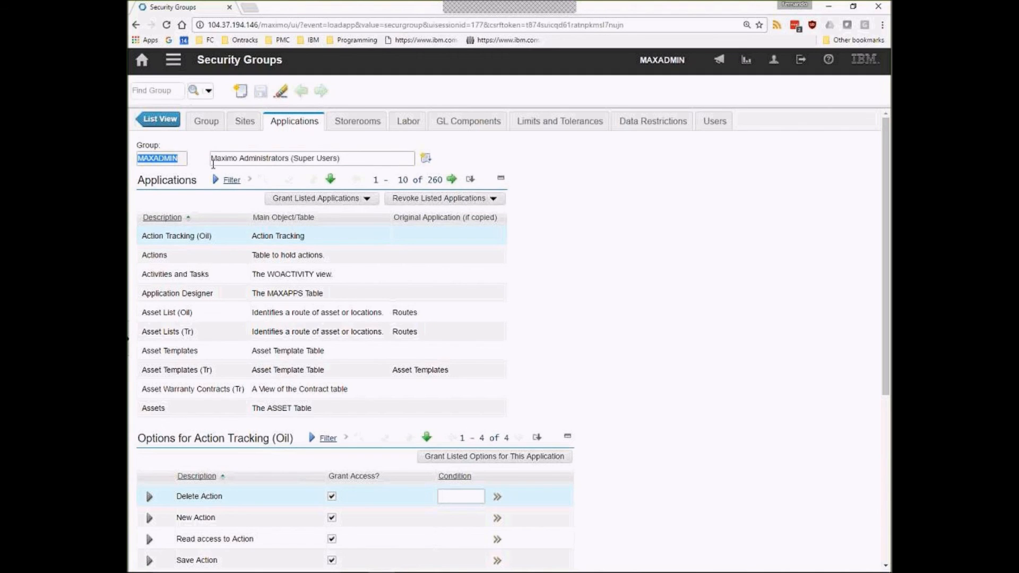
left_click(231, 180)
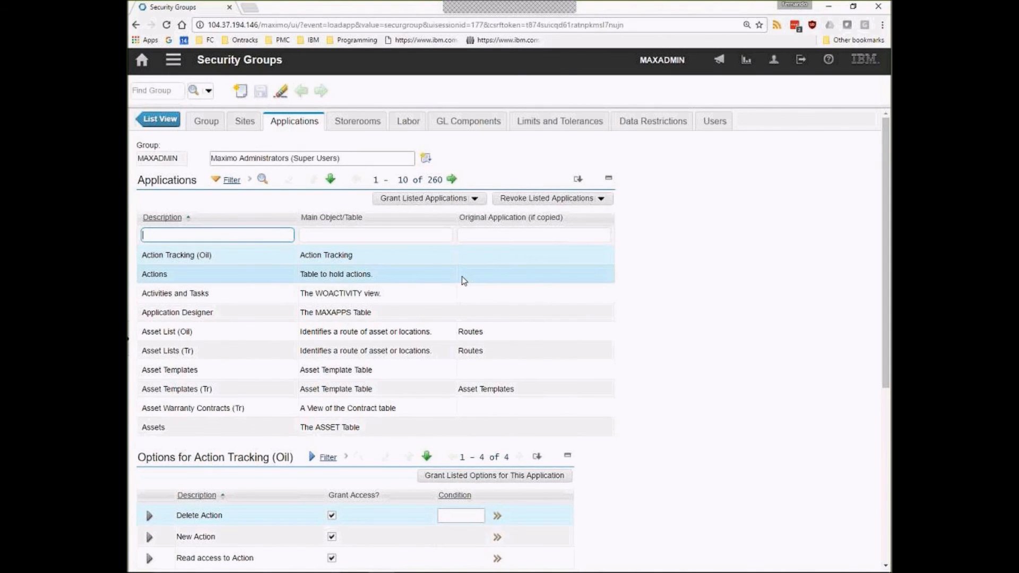
type("start center")
key("Return")
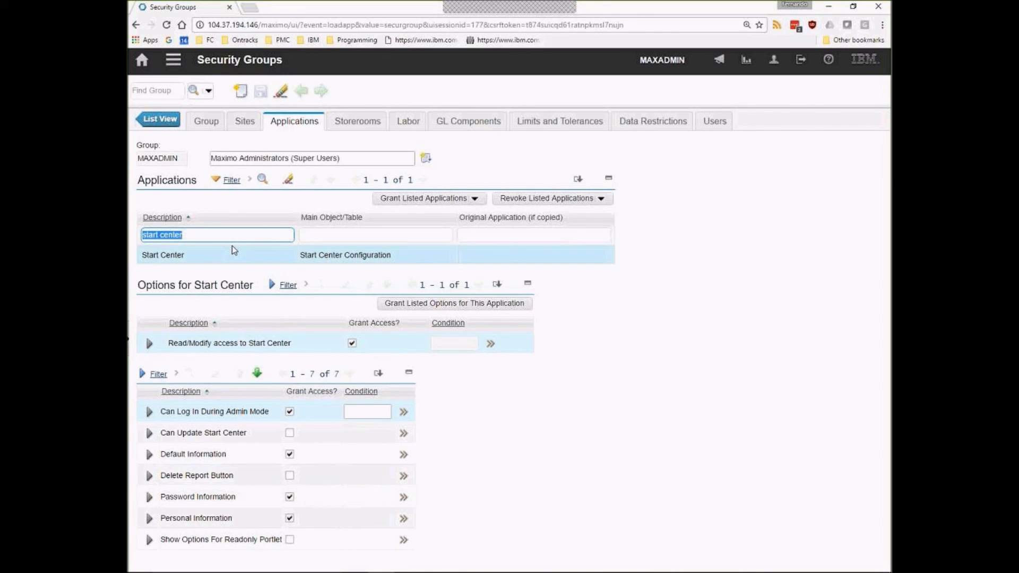
Review the profile's Default Information and Personal Information dialogs, cancelling each without changes.
left_click(156, 160)
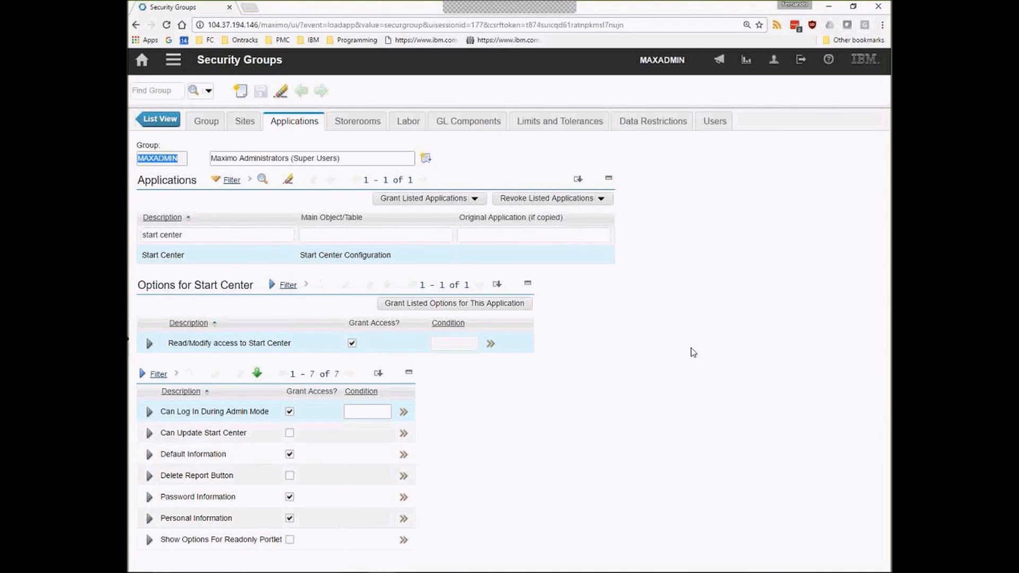
left_click(774, 61)
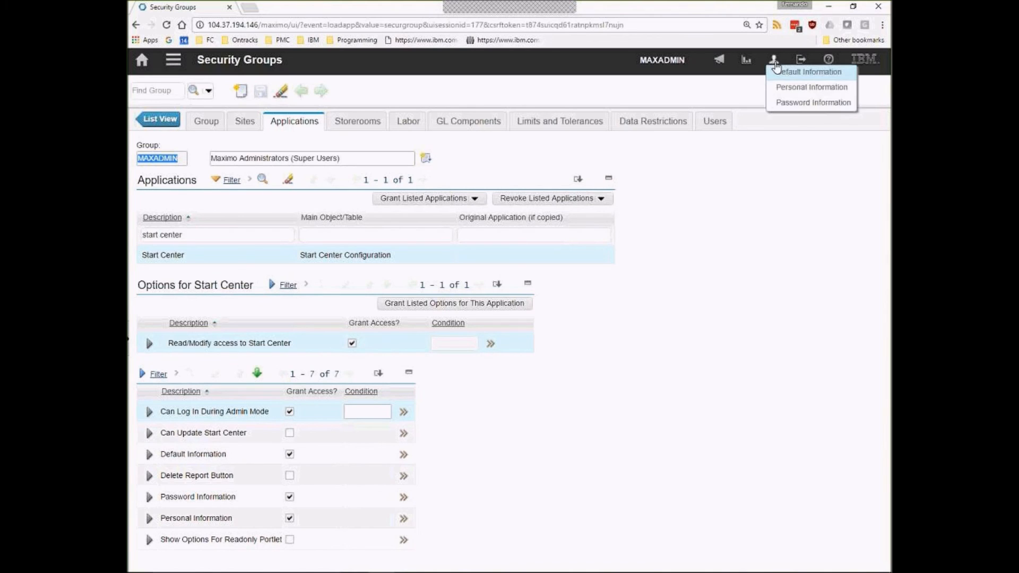
left_click(820, 73)
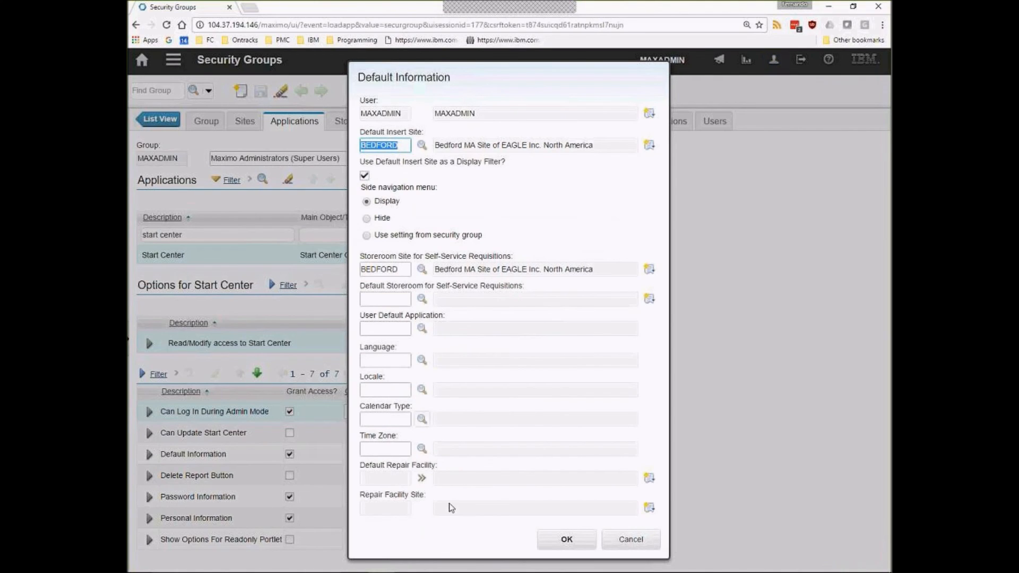
left_click(626, 539)
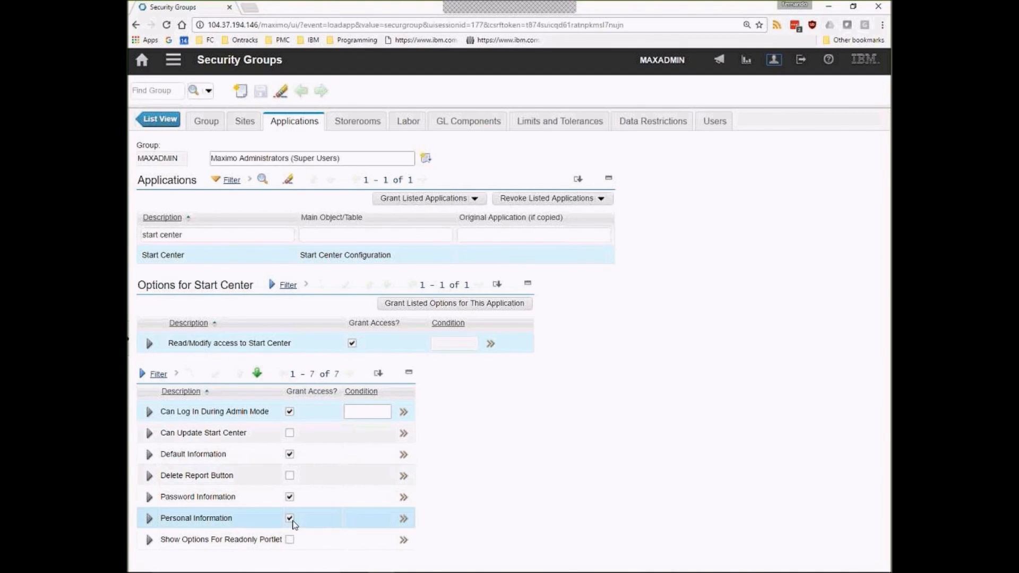
left_click(774, 59)
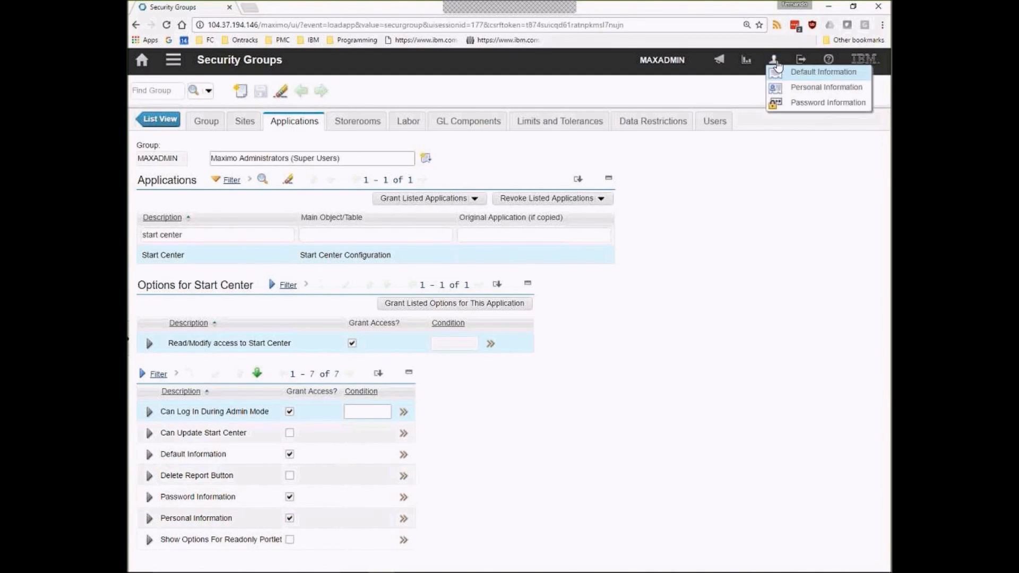
left_click(808, 88)
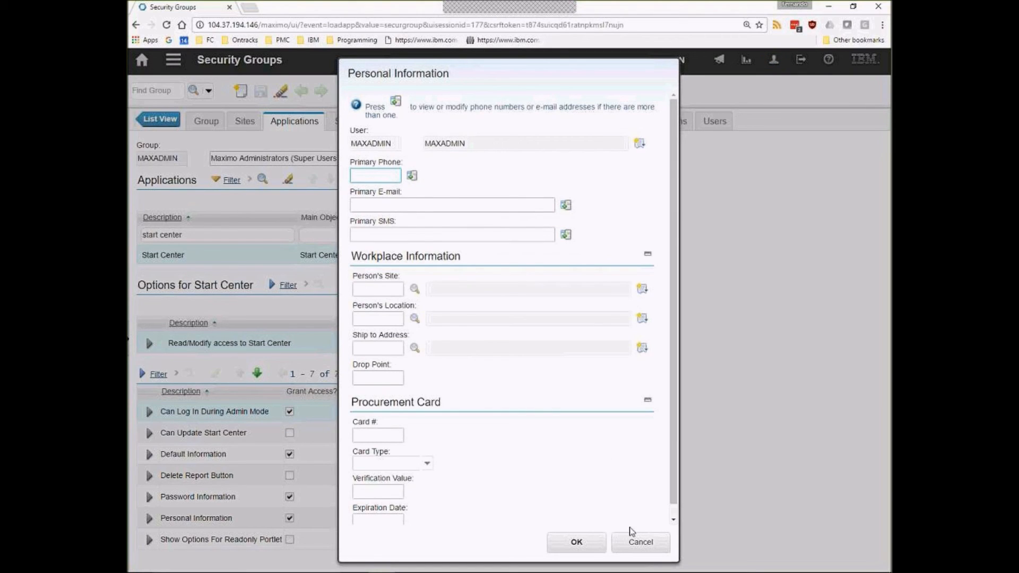
left_click(641, 542)
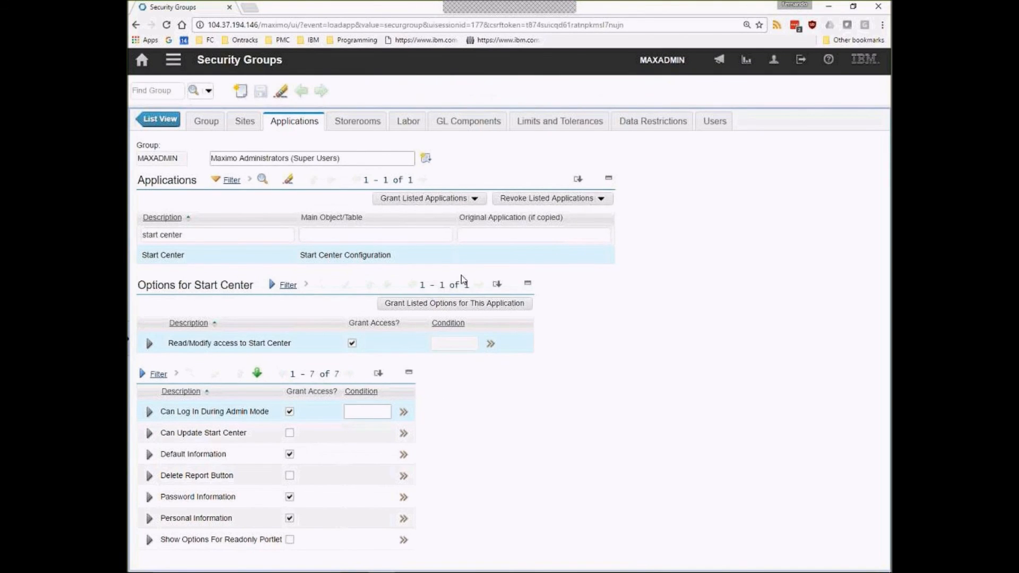
Check the security slide again, return to the browser, and filter the group's applications by "favorite".
key("alt+Tab")
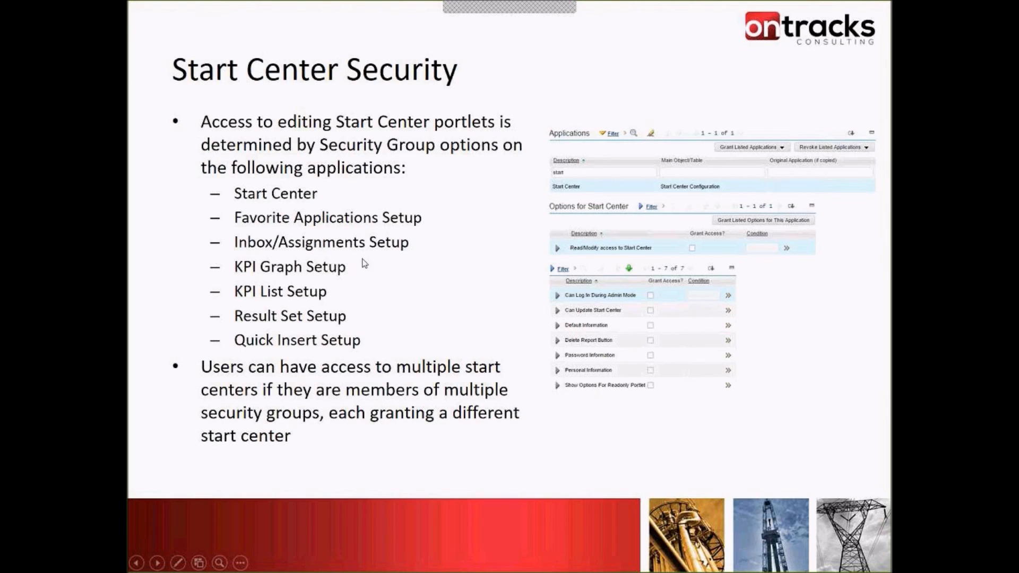
key("alt+Tab")
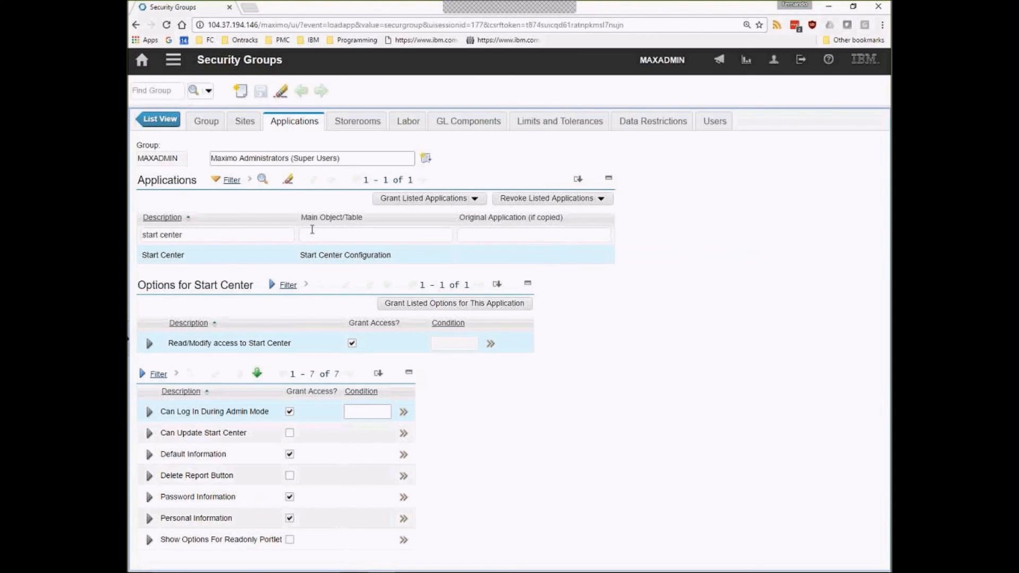
triple_click(233, 234)
type("favorite")
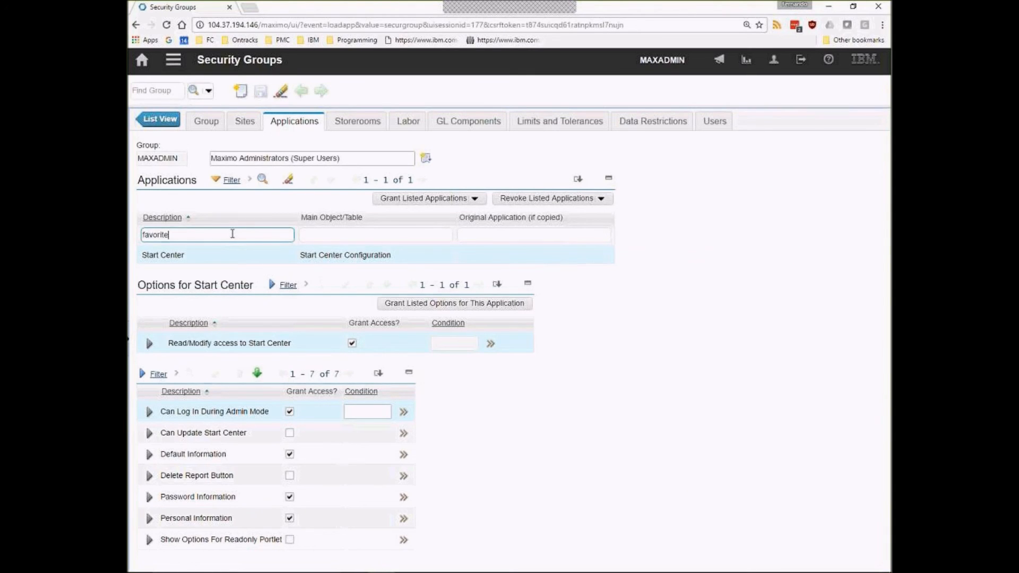
key("Return")
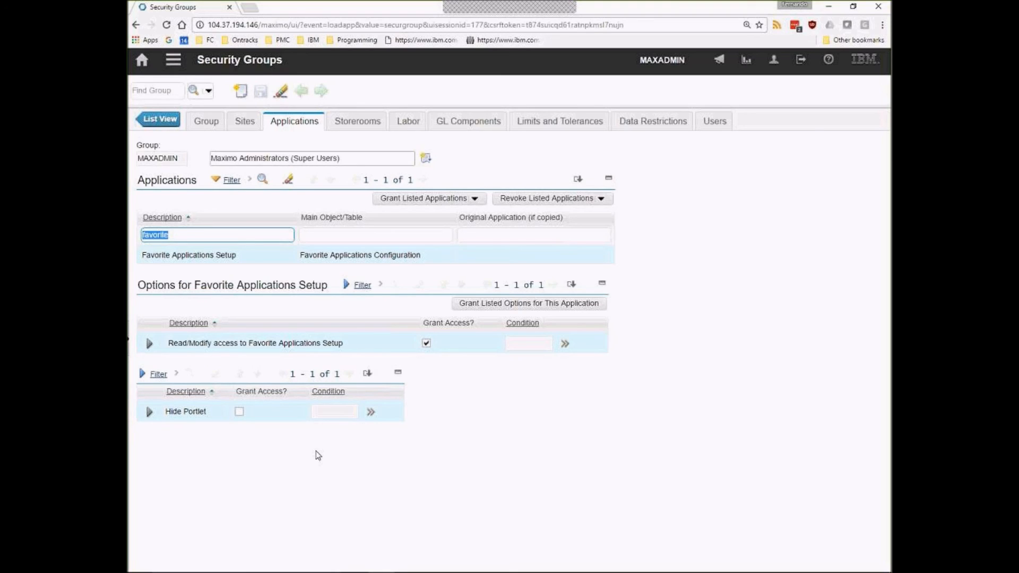
Grant the Hide Portlet option for Favorite Applications Setup to the MAXADMIN group, and revoke it again.
left_click(240, 412)
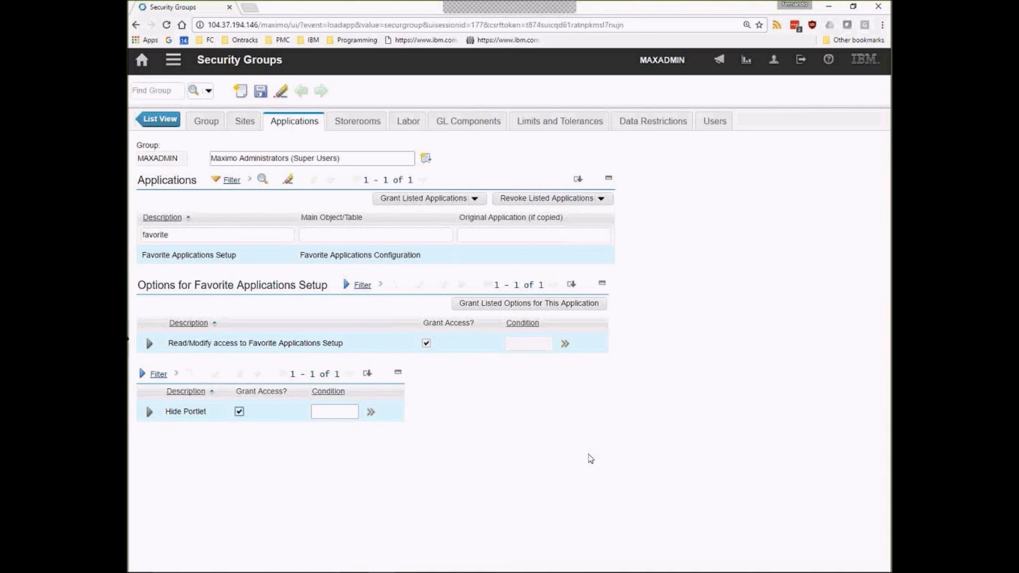
left_click(239, 411)
double_click(166, 159)
left_click(593, 463)
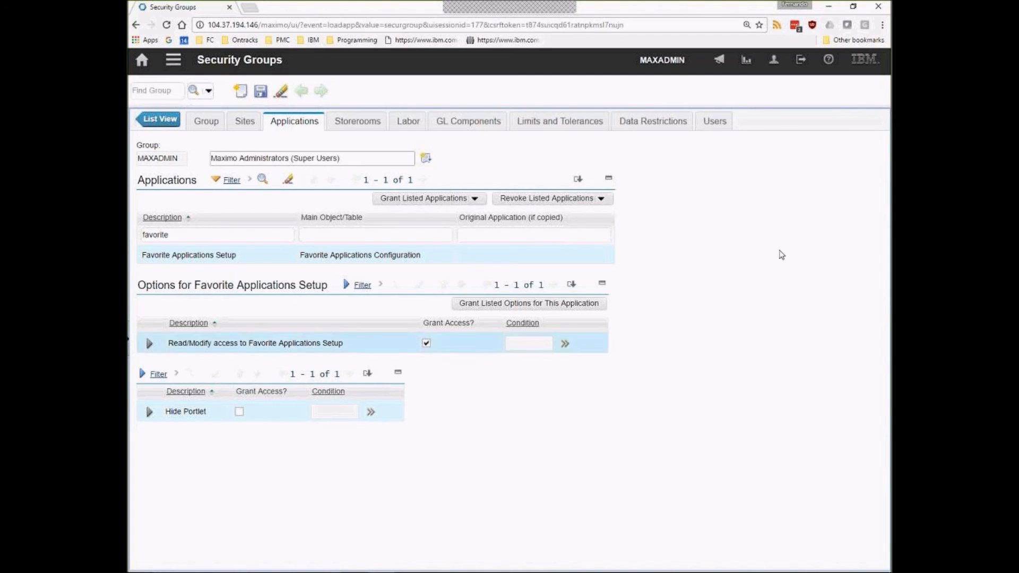
Check the Start Center Security slide and inspect the start center template assigned to the MAXADMIN group.
key("alt+Tab")
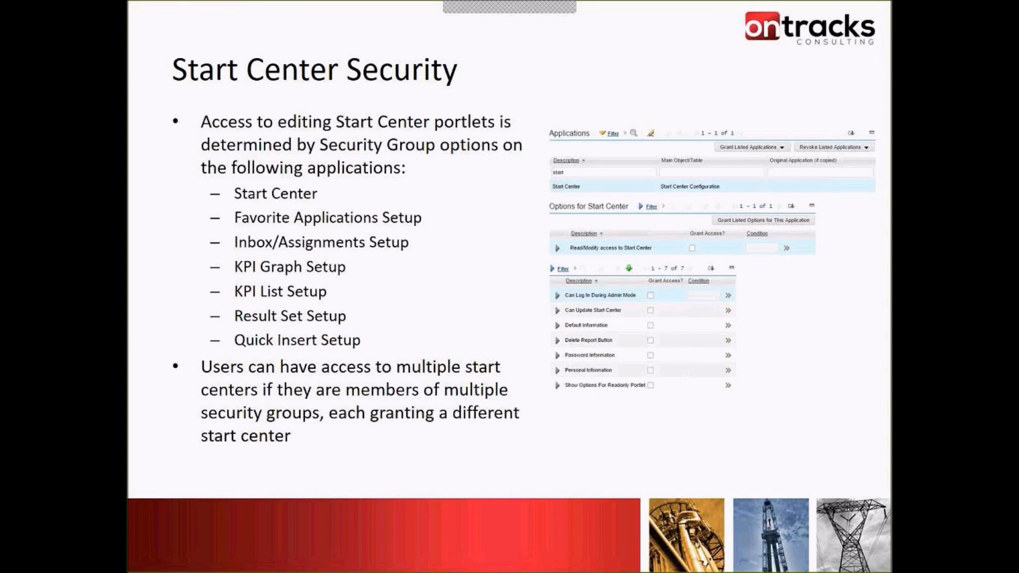
key("alt+Tab")
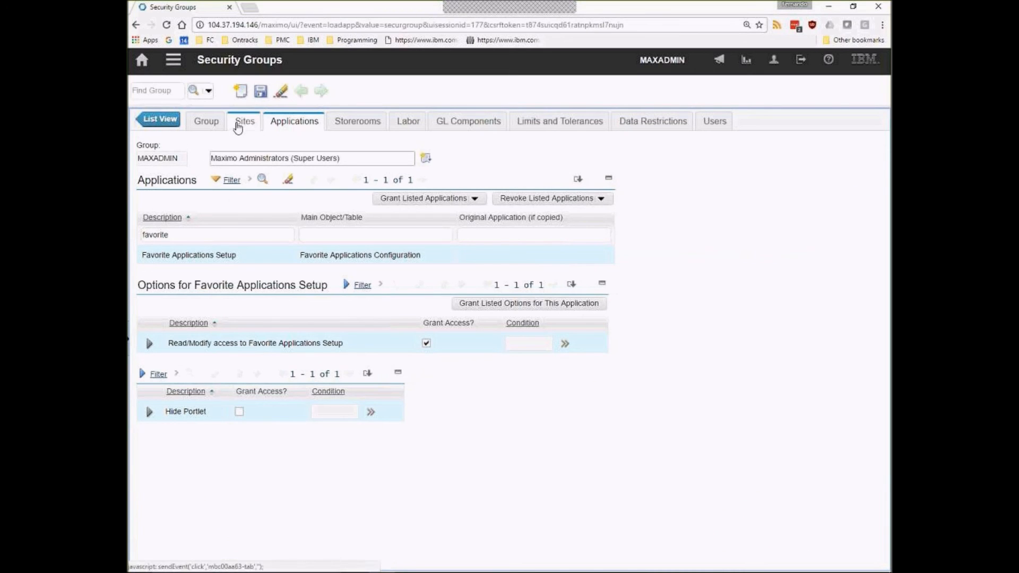
left_click(206, 121)
left_click(201, 188)
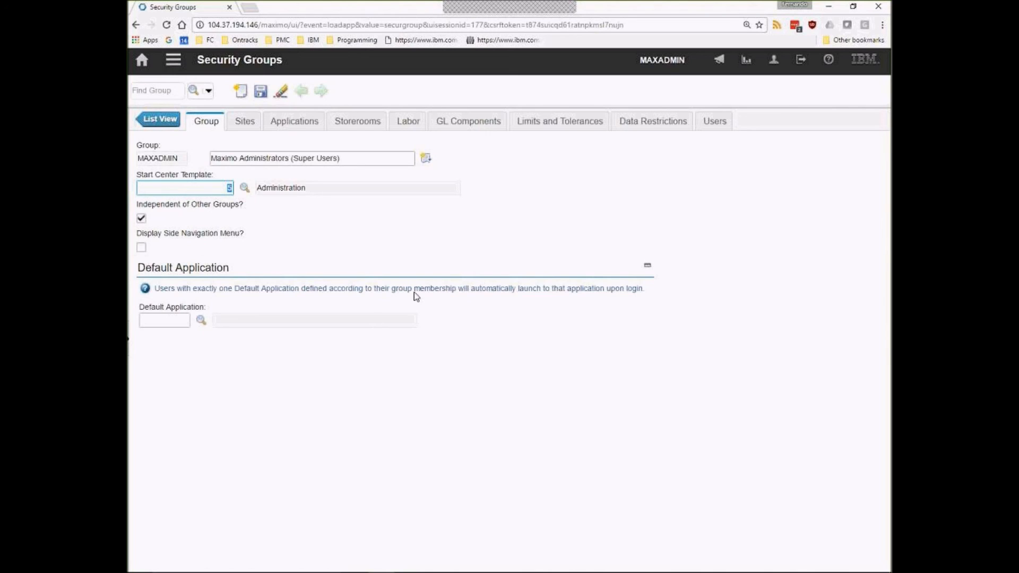
Return to the Start Center without saving the group, advance the slide presentation to Associating Queries to Start Centers, and switch back to the browser.
left_click(141, 66)
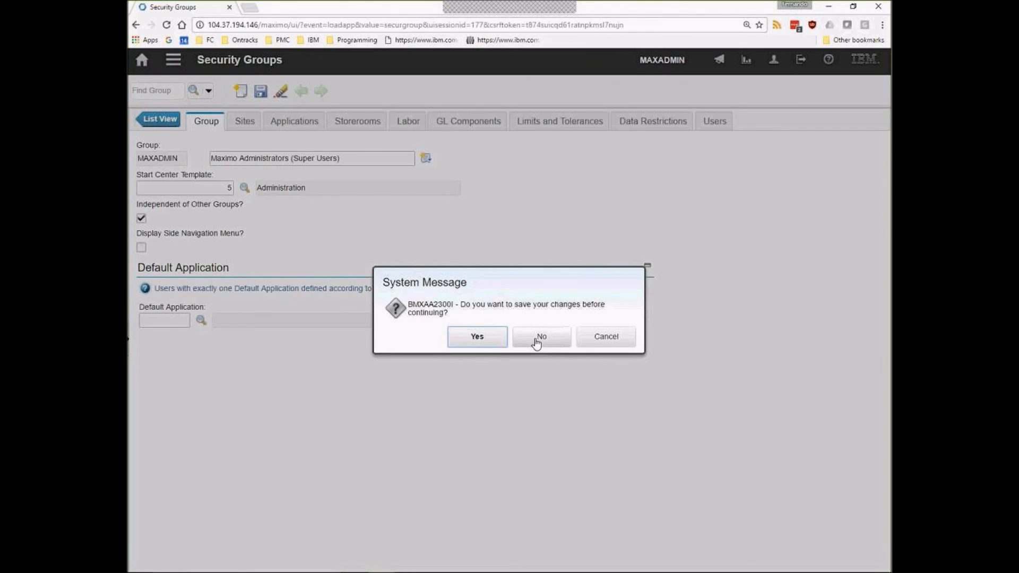
left_click(536, 338)
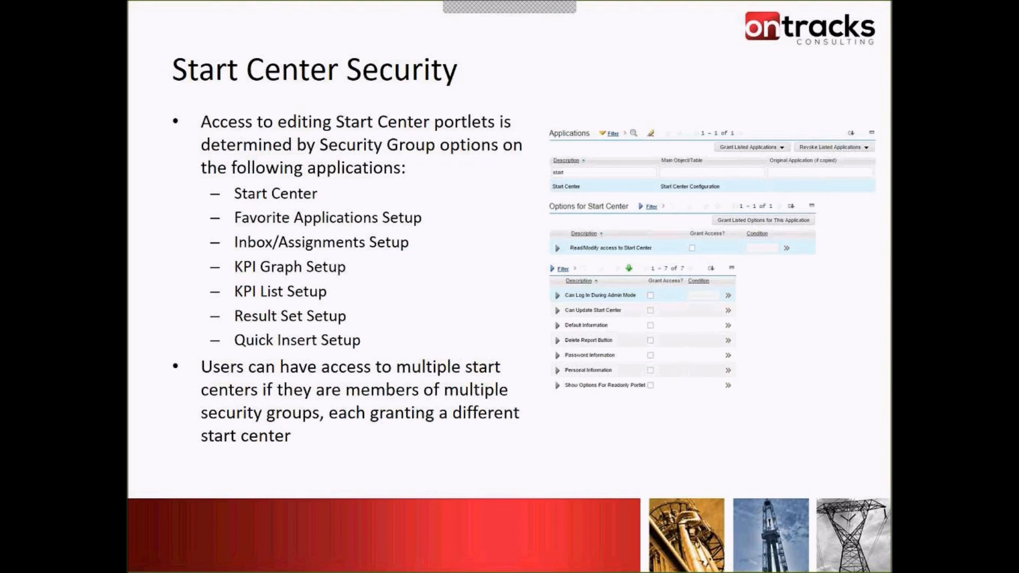
key("Right")
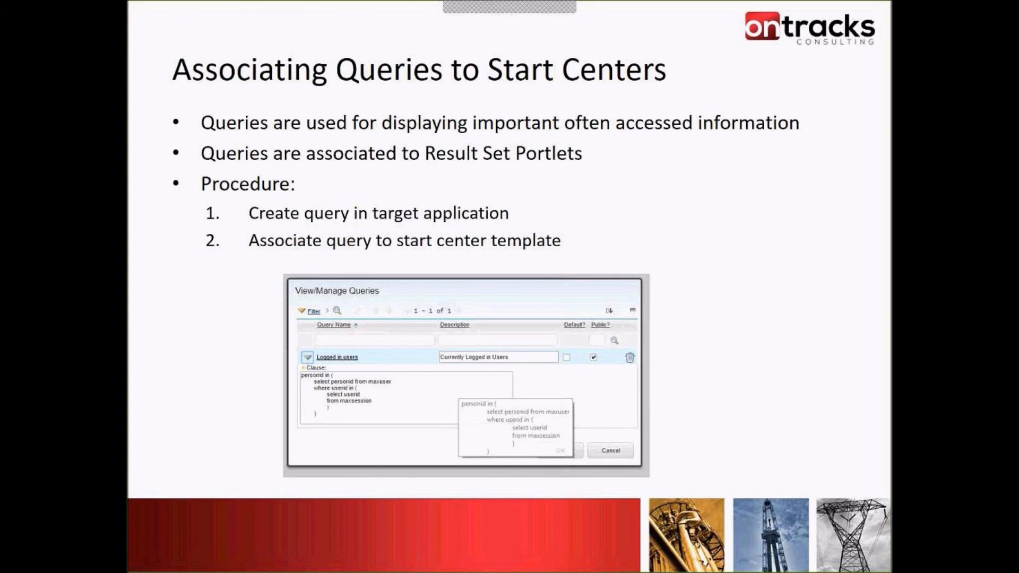
key("alt+Tab")
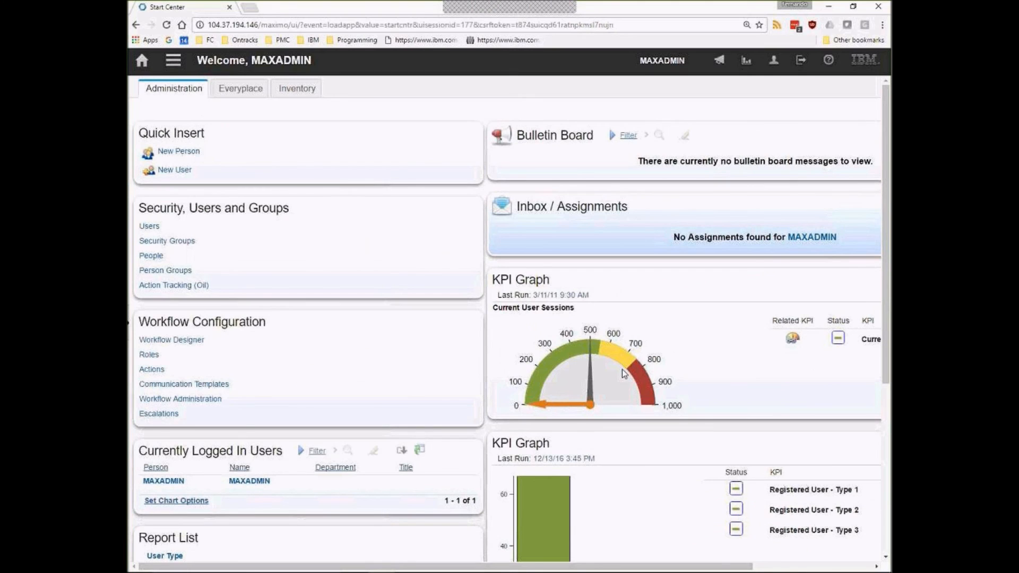
Open the Users application from Security and filter the user list by the status "active".
left_click(174, 61)
mouse_move(223, 371)
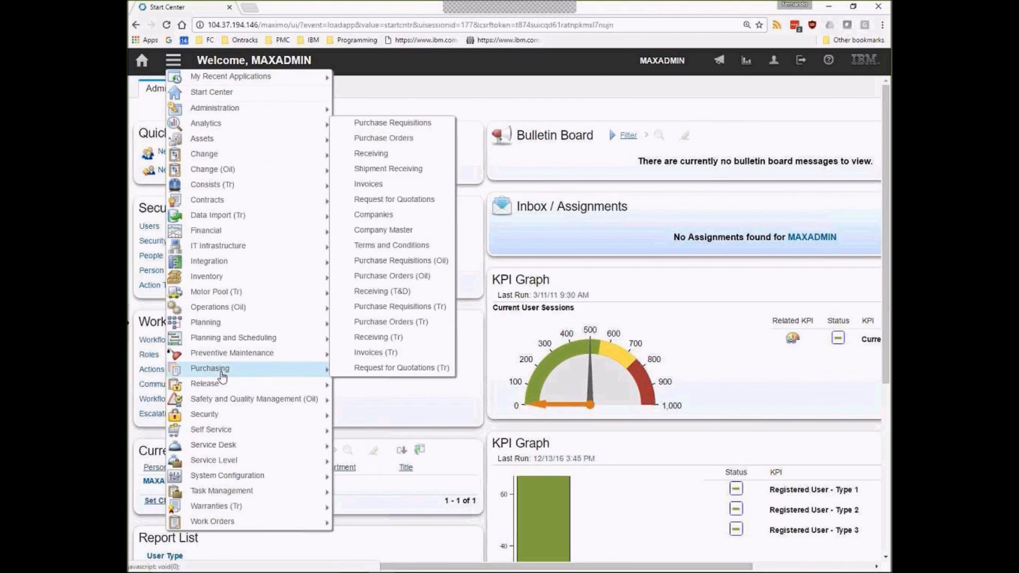
mouse_move(229, 418)
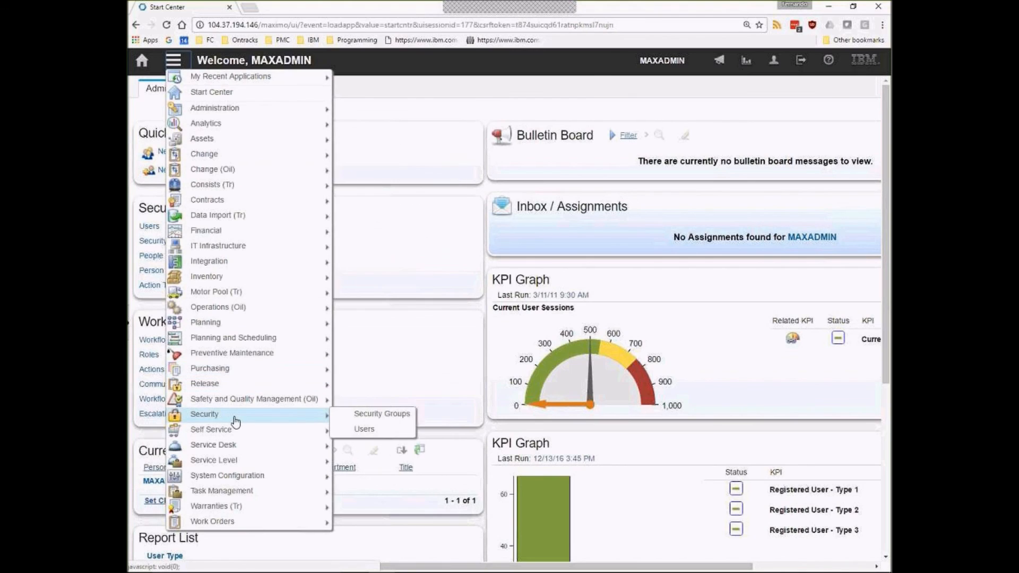
left_click(379, 429)
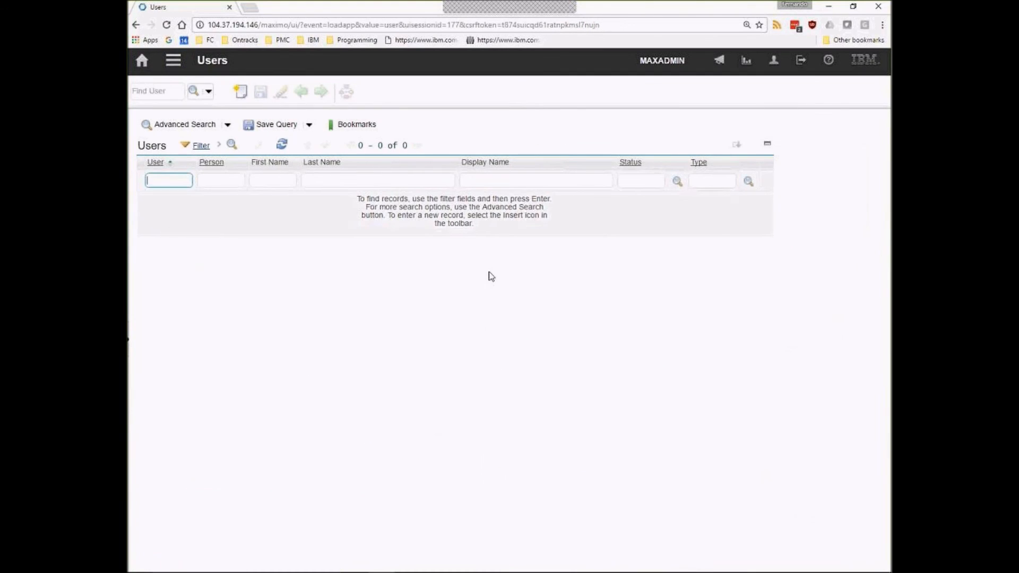
left_click(624, 185)
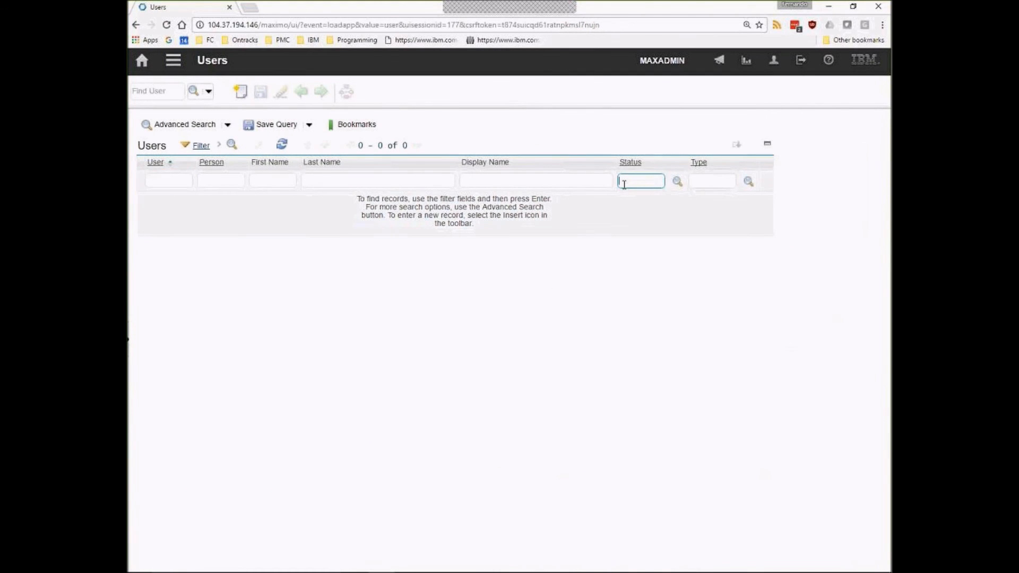
type("active")
key("Return")
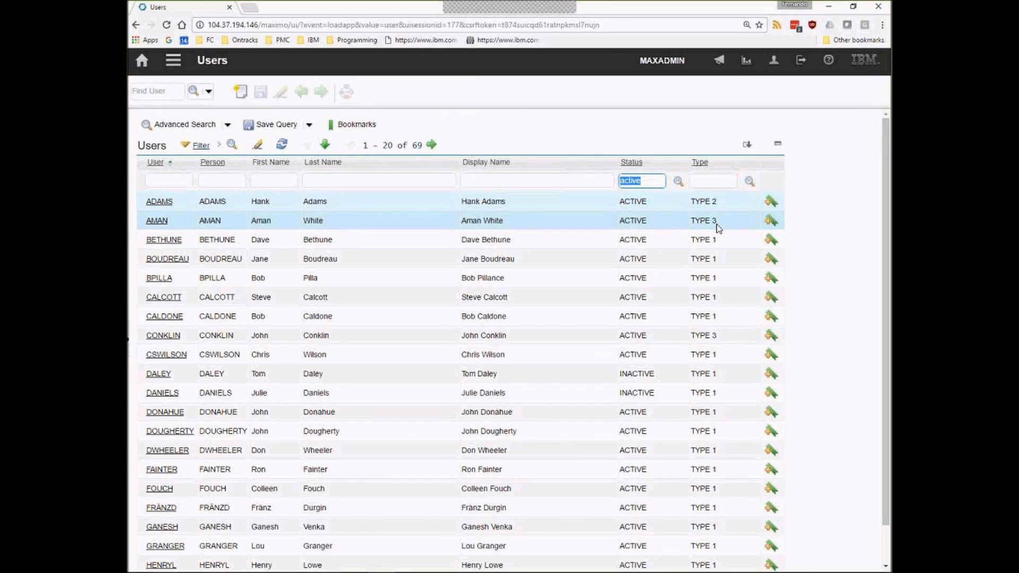
left_click(821, 183)
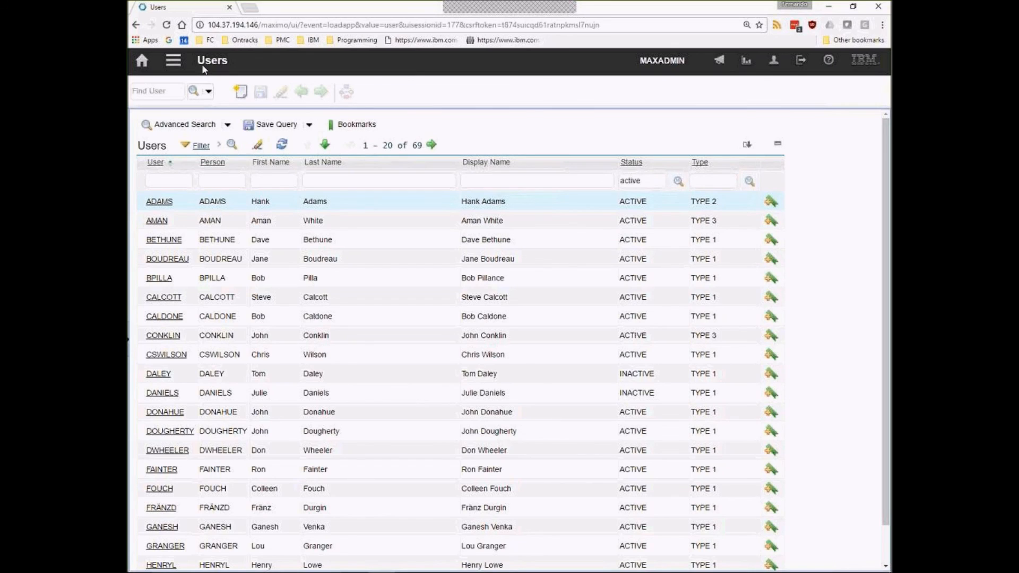
left_click(650, 182)
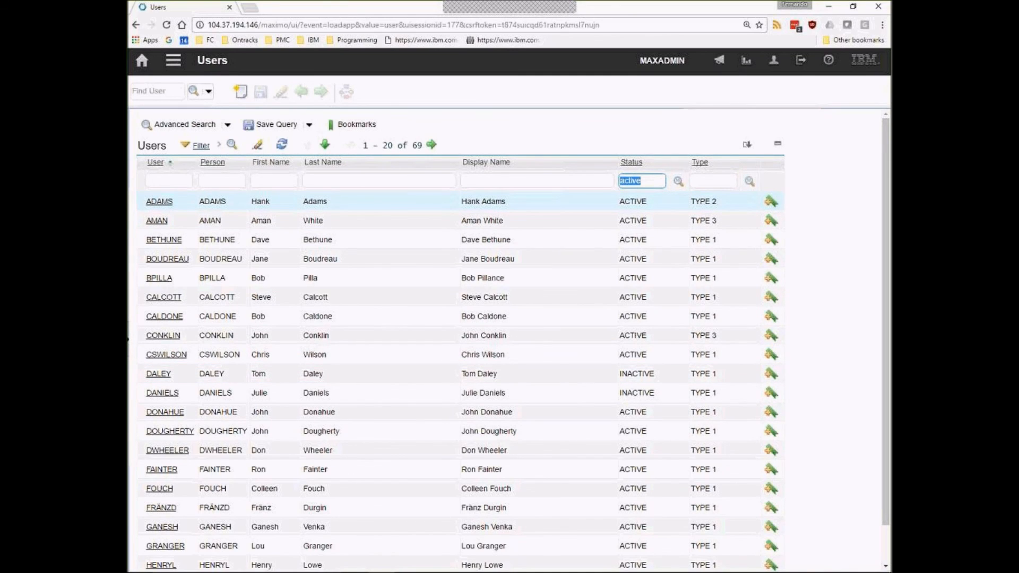
left_click(839, 204)
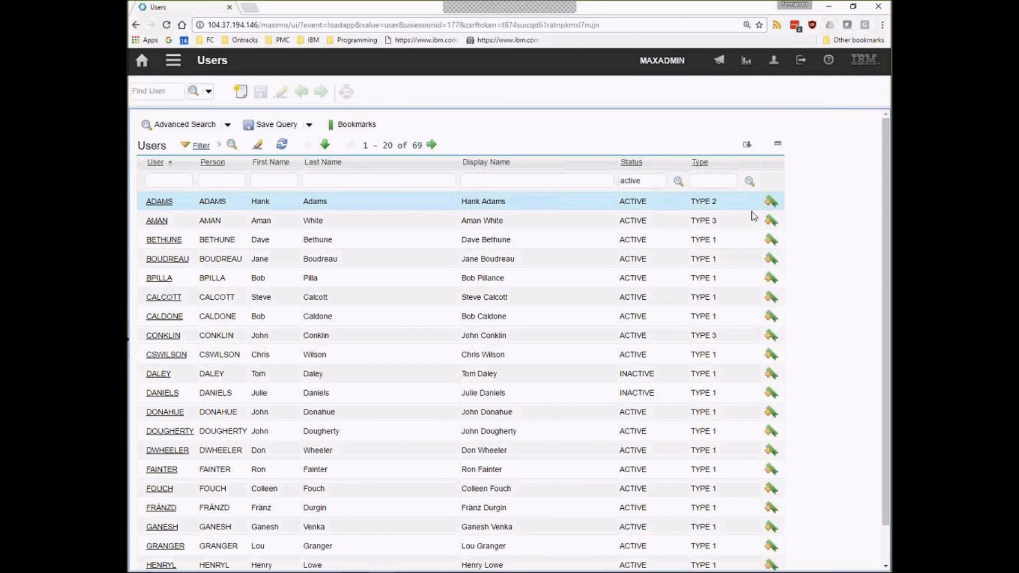
Save the current user search as a public query with "Active Users in Maximo" as both name and description.
left_click(310, 126)
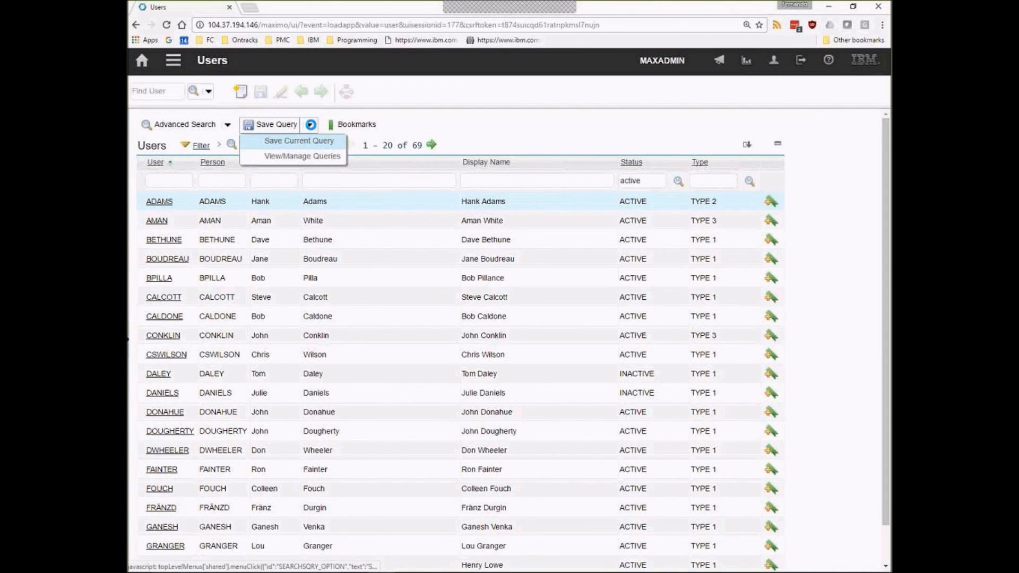
left_click(290, 144)
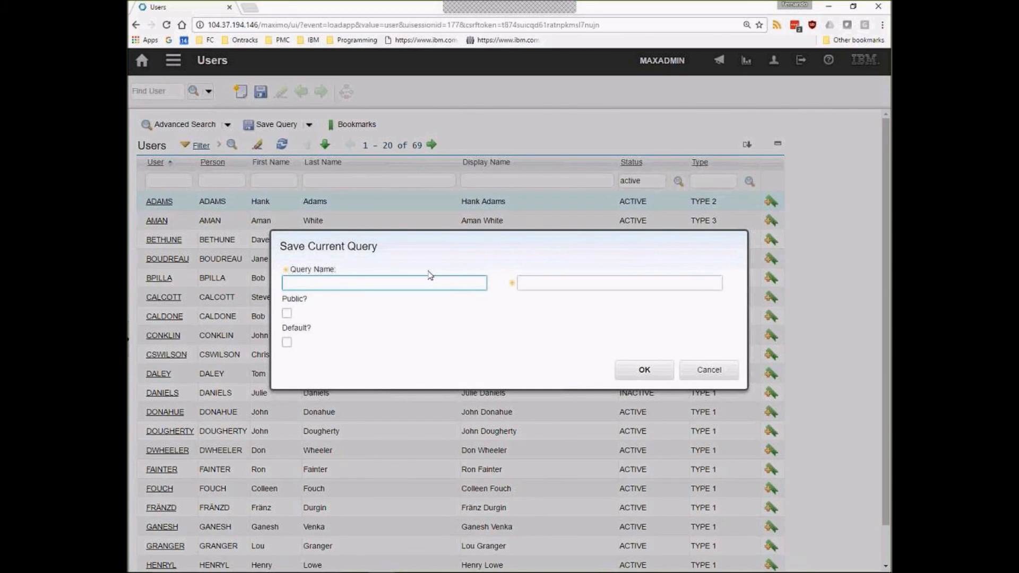
type("Active Users in Maximo")
key("ctrl+a")
key("ctrl+c")
key("Tab")
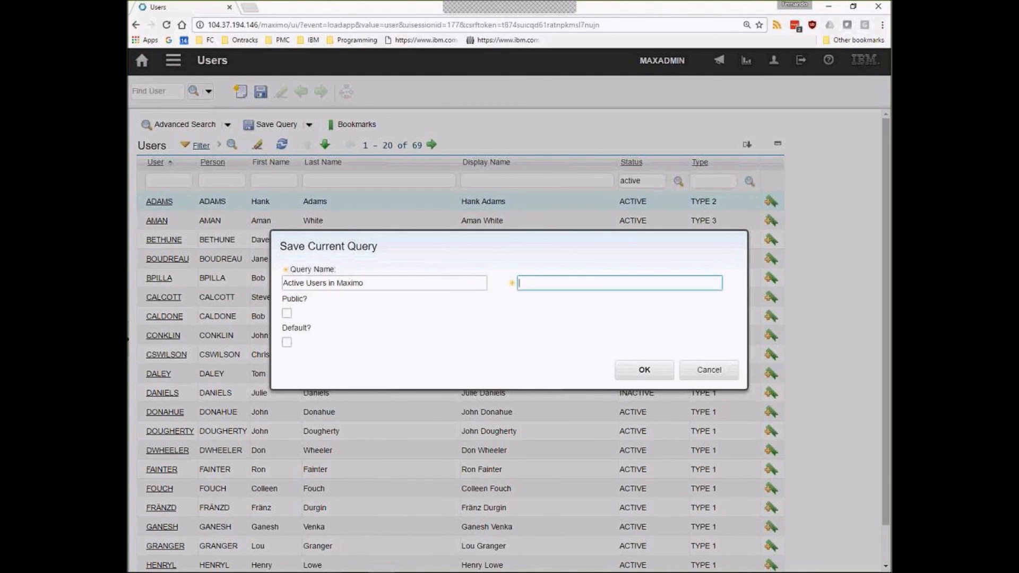
key("ctrl+v")
left_click(287, 314)
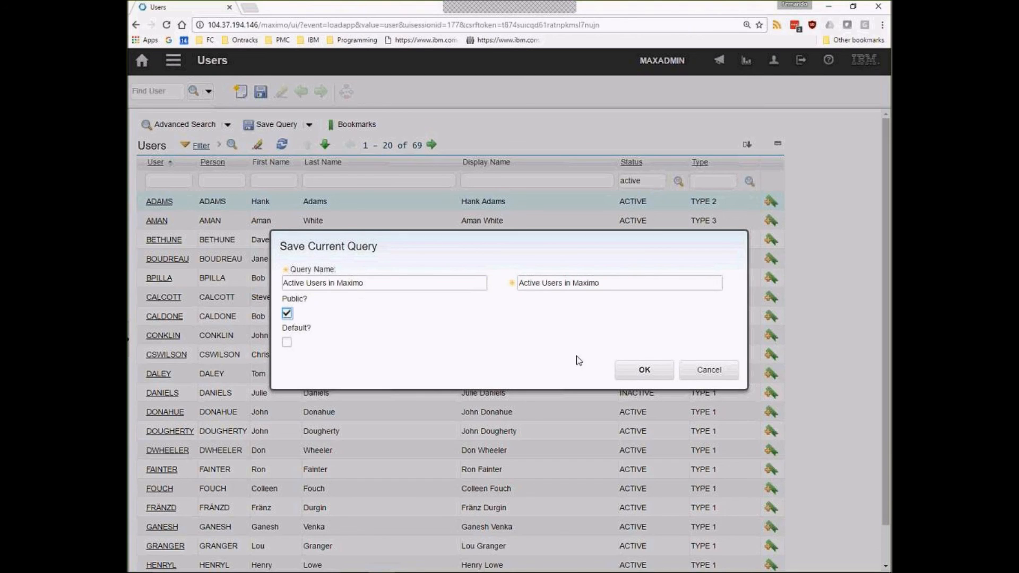
left_click(644, 371)
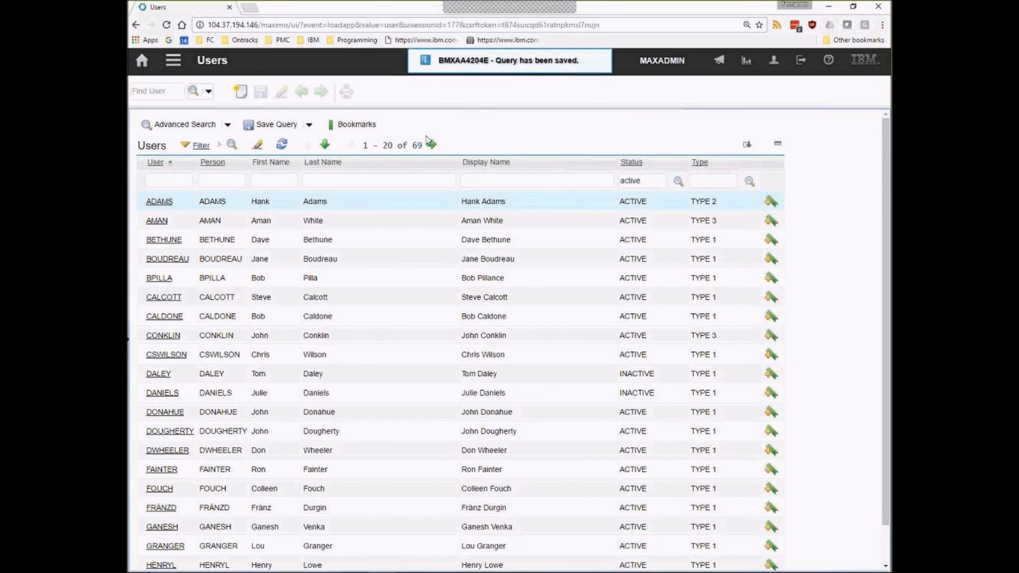
Return to the Start Center and add a Result Set portlet to the left column of the Administration layout.
left_click(146, 69)
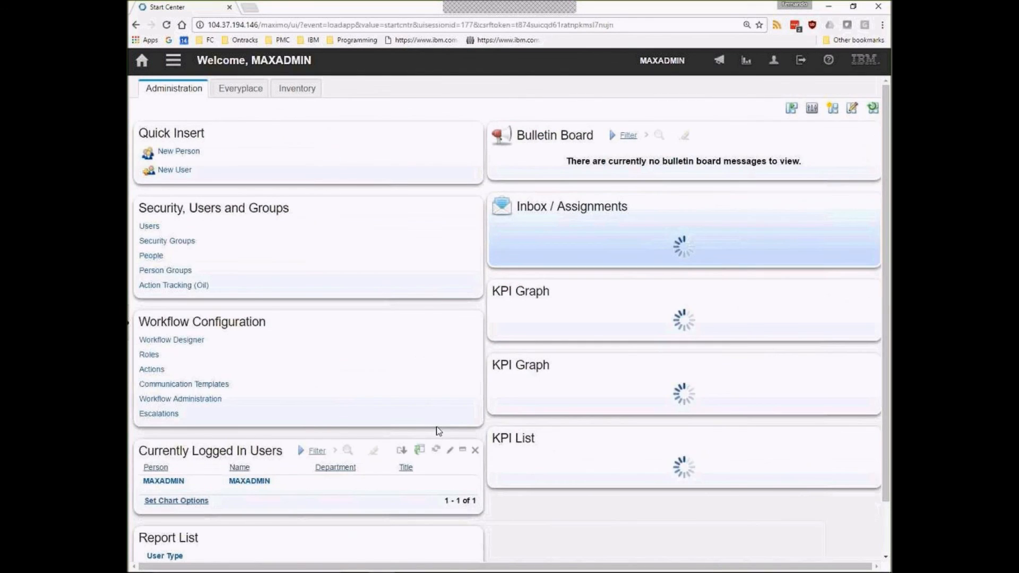
scroll(403, 467, "down", 3)
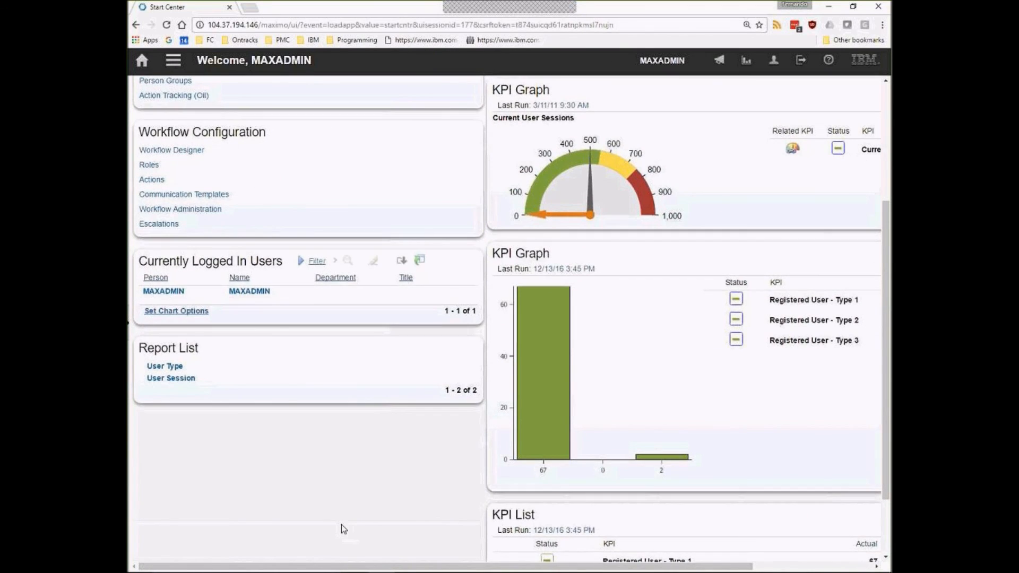
scroll(342, 523, "up", 3)
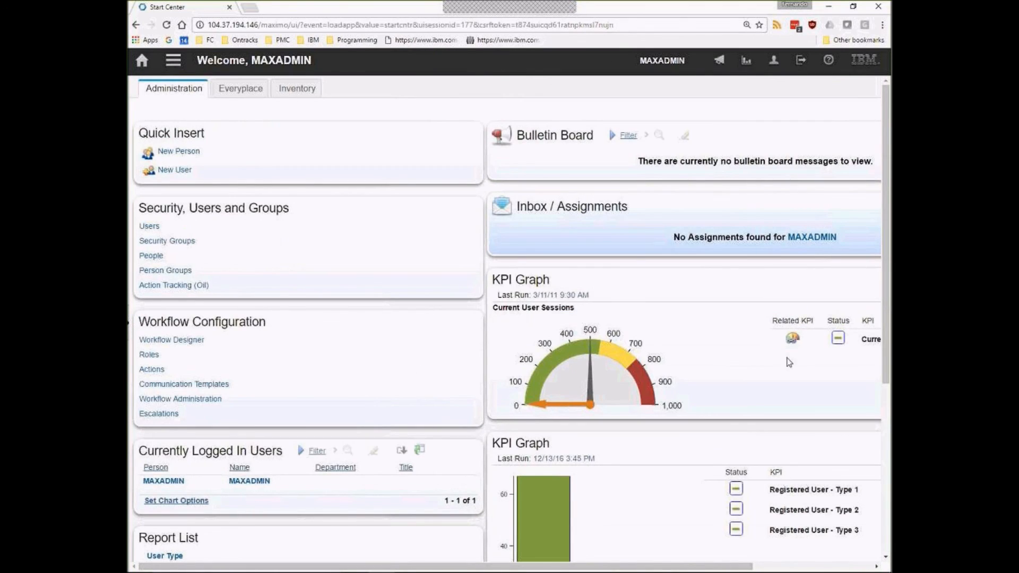
left_click_drag(742, 567, 861, 568)
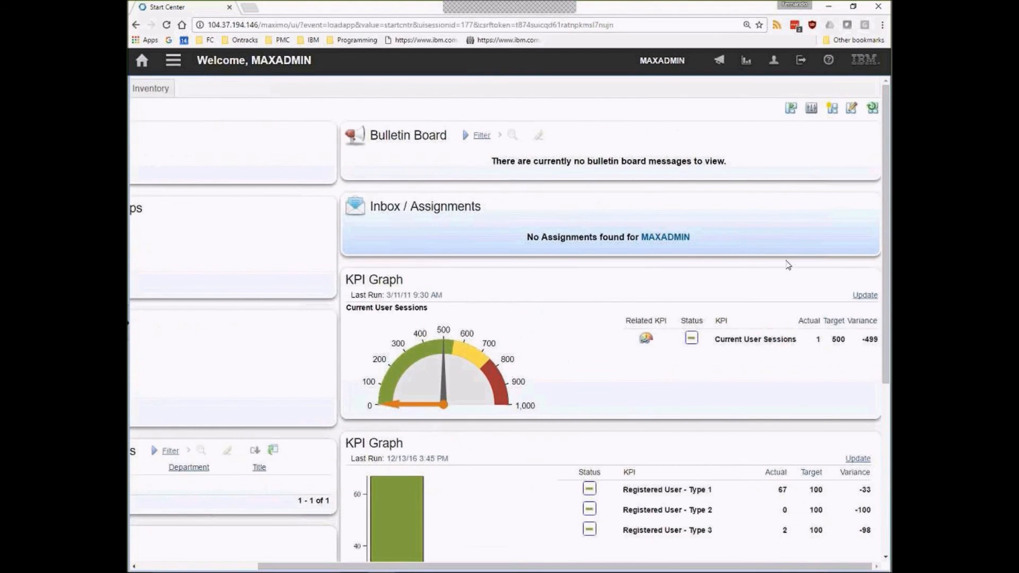
left_click(790, 110)
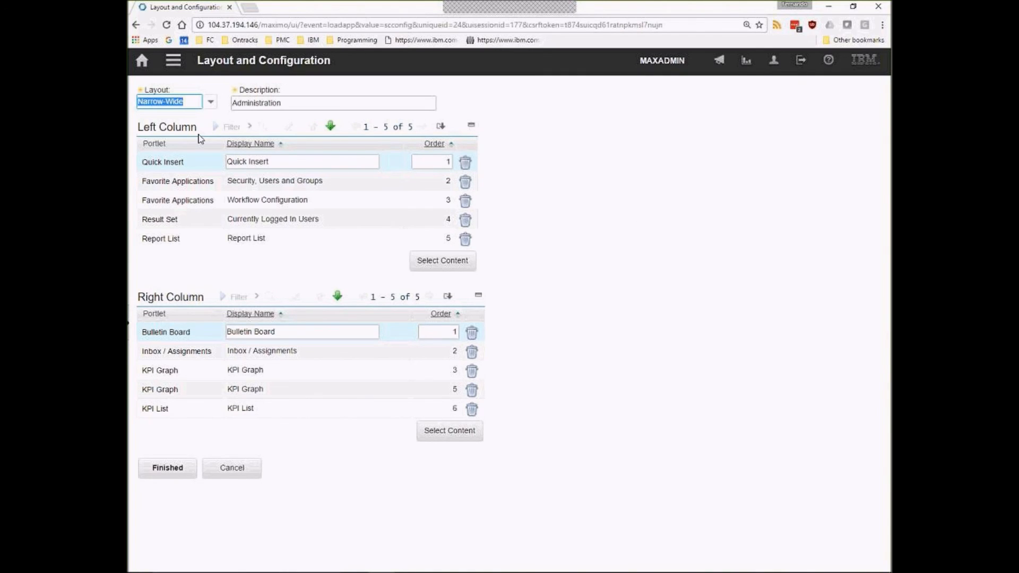
left_click(446, 271)
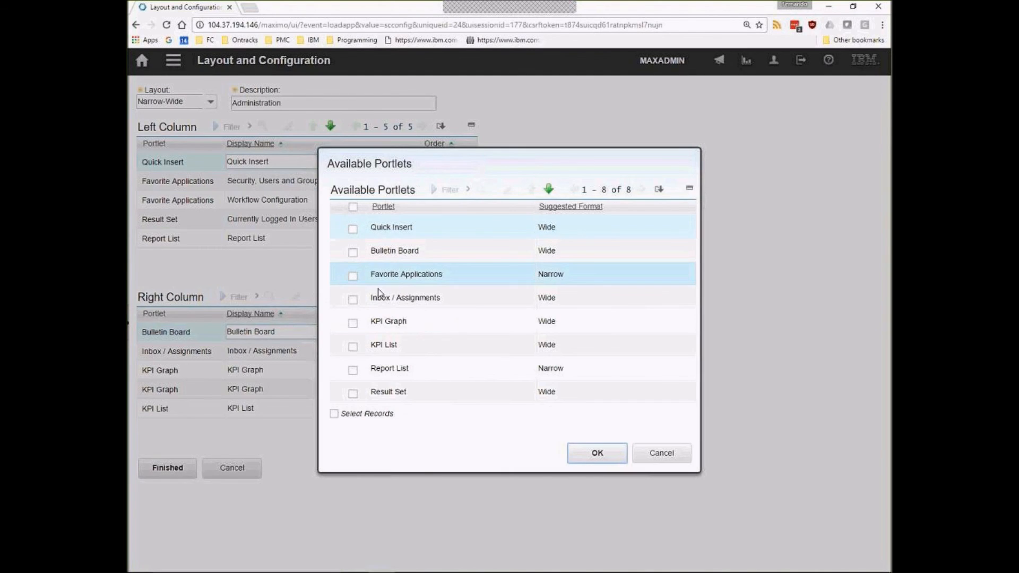
left_click(352, 394)
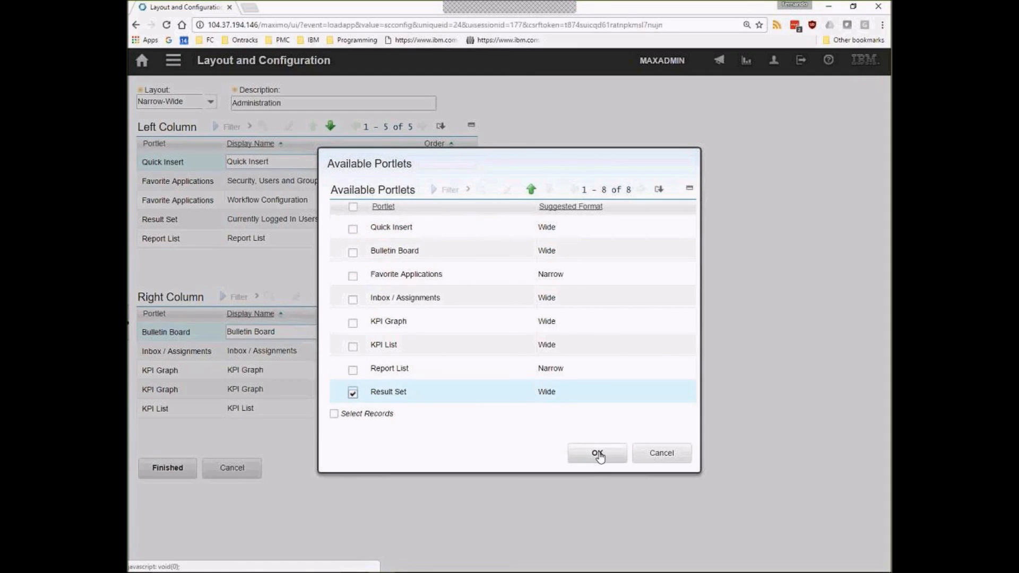
left_click(597, 453)
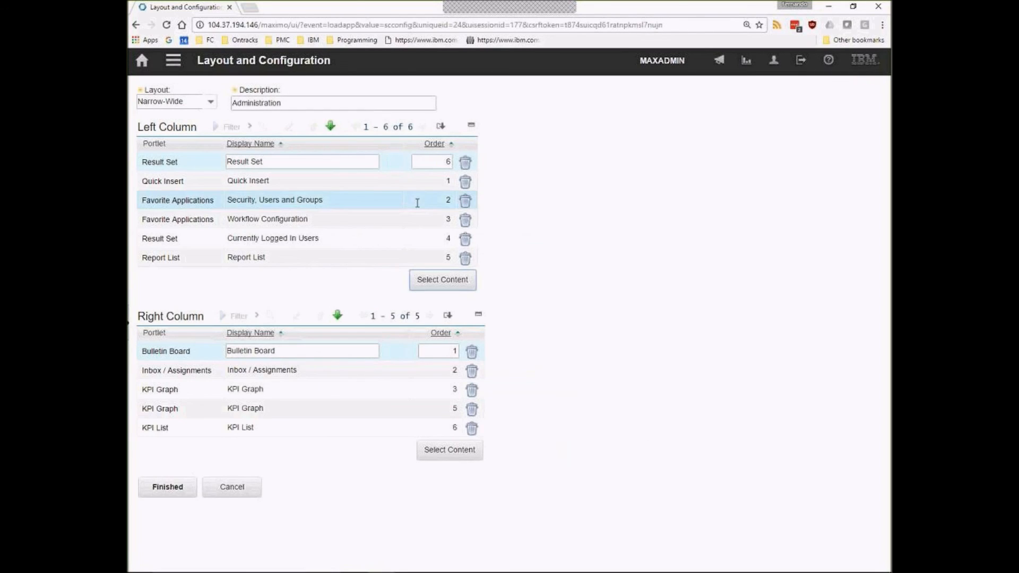
Set the new Result Set portlet's display name to "Active Users" and finish the layout configuration.
left_click(272, 162)
type("Active Users")
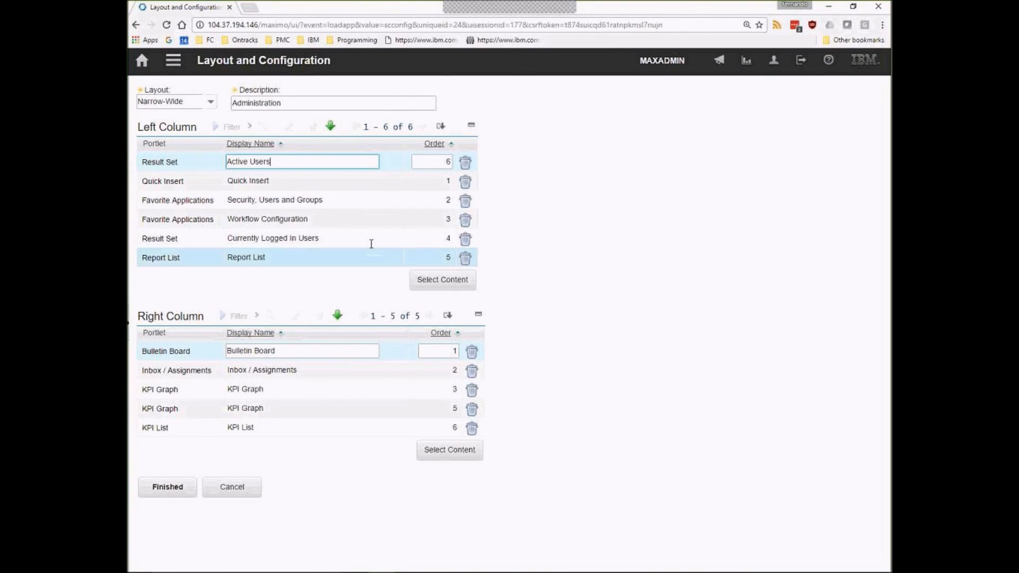
left_click(159, 488)
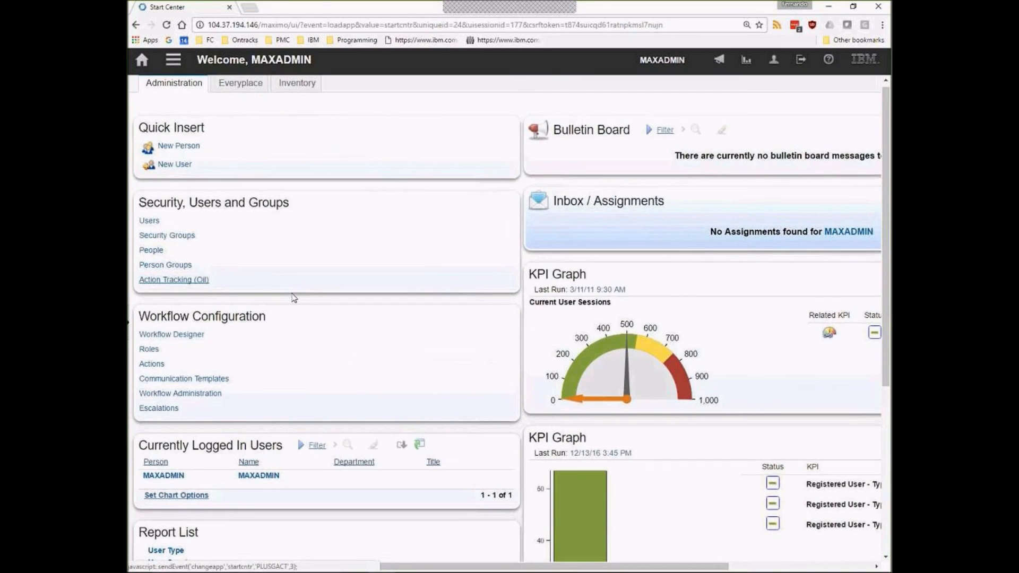
Open the setup of the Active Users portlet and assign the USER application and the "Active Users in Maximo" query.
scroll(294, 298, "down", 4)
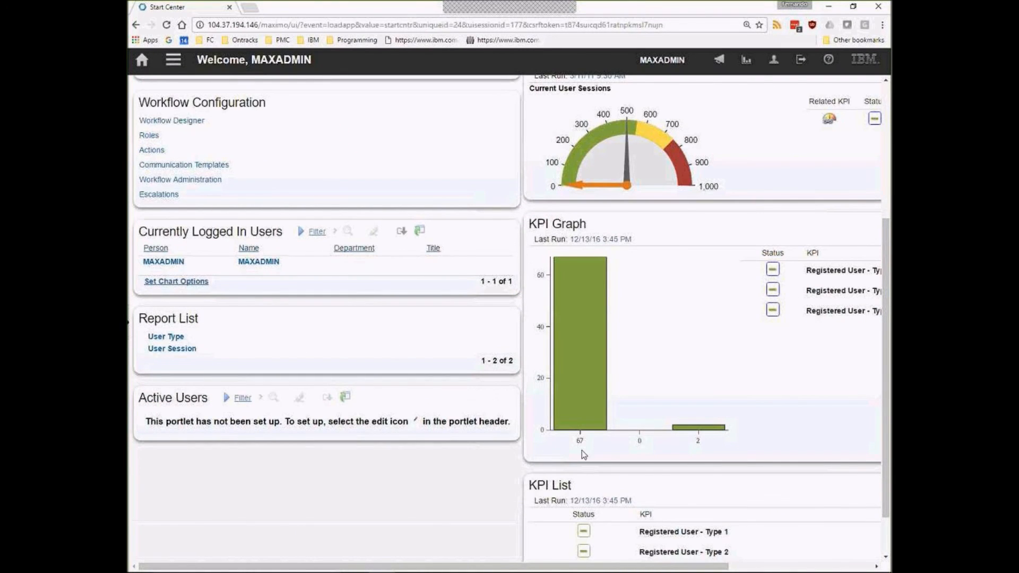
mouse_move(508, 399)
left_click(487, 400)
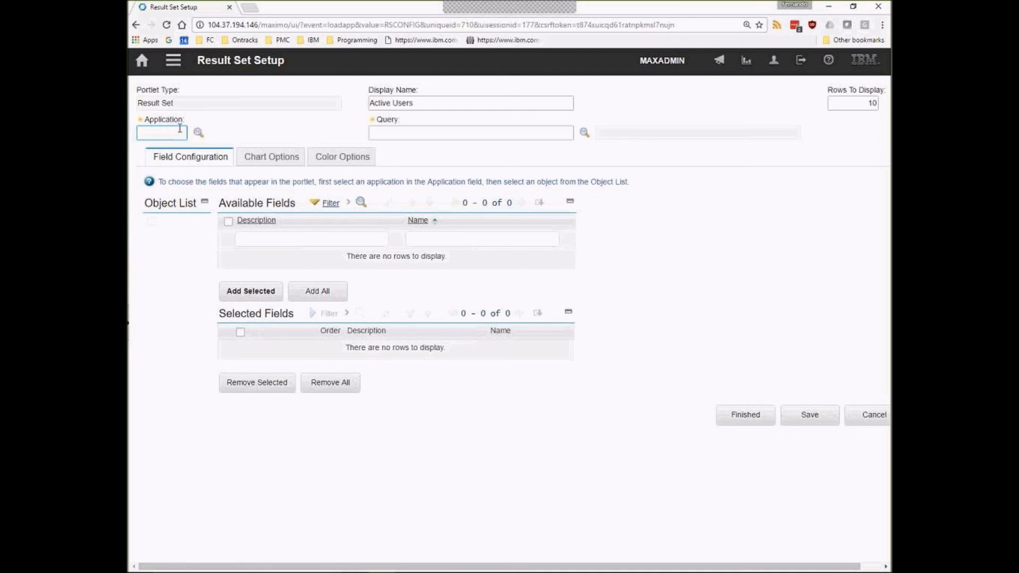
type("user")
key("Tab")
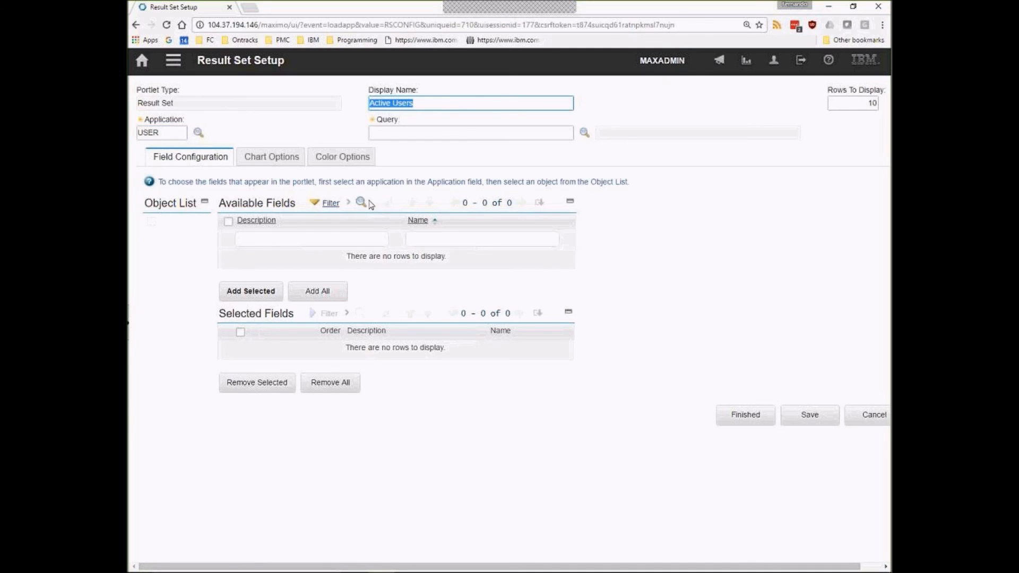
left_click(405, 133)
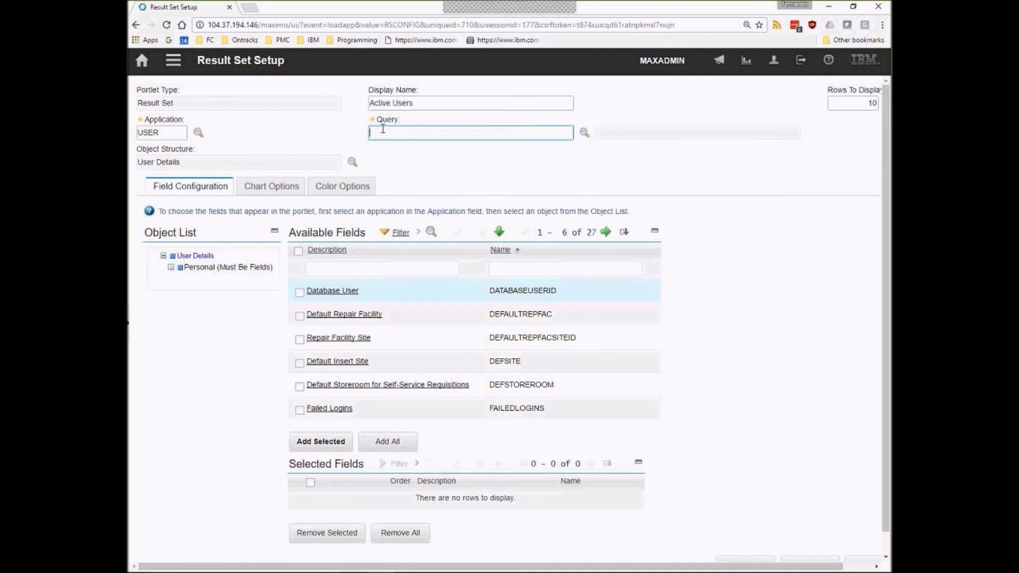
left_click(583, 133)
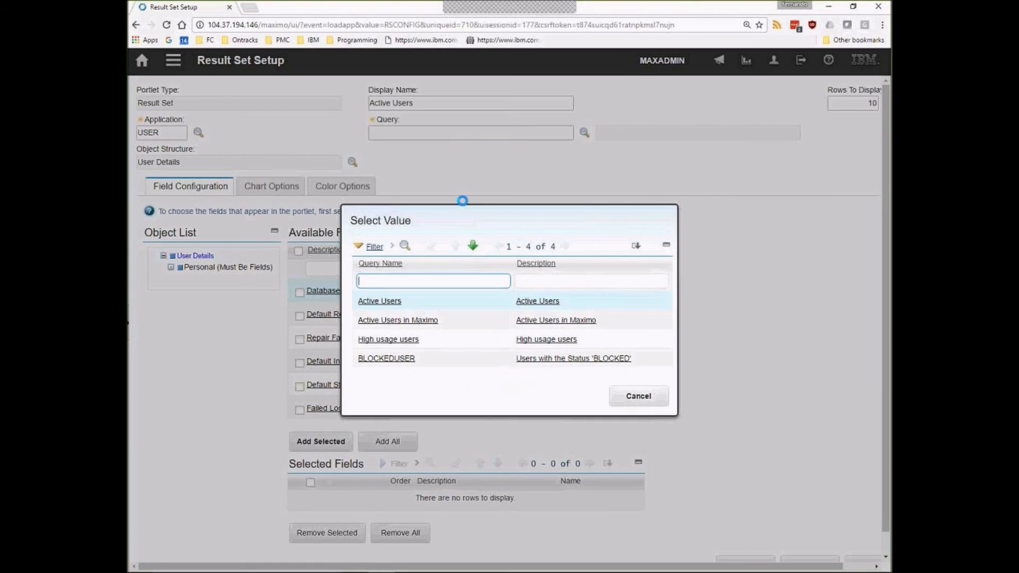
left_click(378, 320)
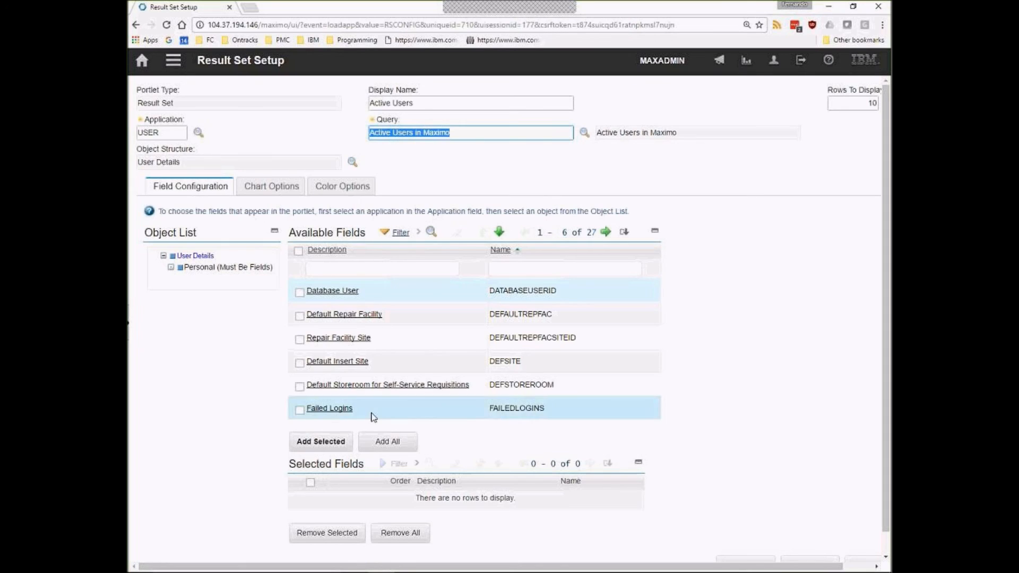
Filter the portlet's available fields by the names "user,status,type".
left_click(397, 269)
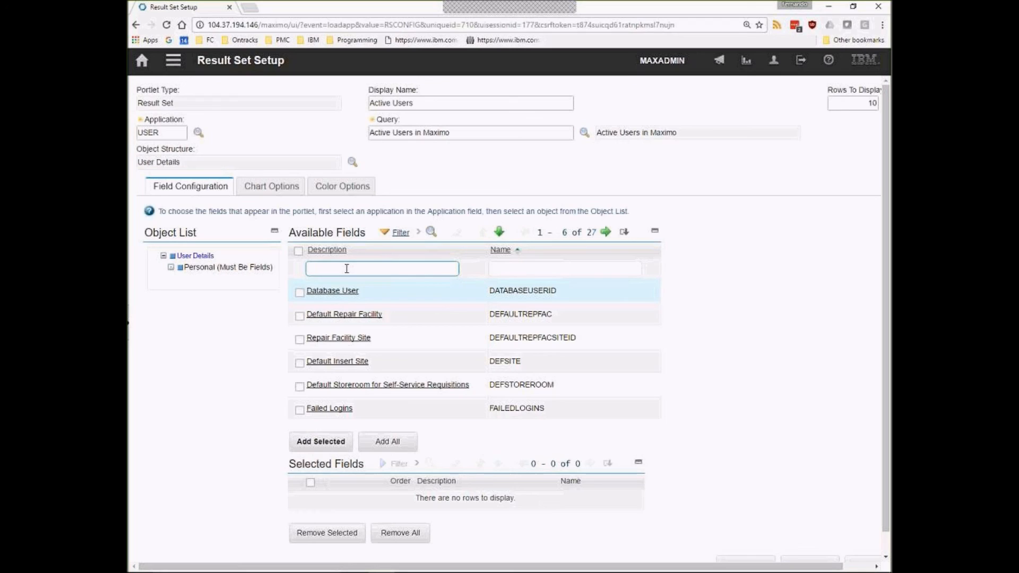
left_click(491, 268)
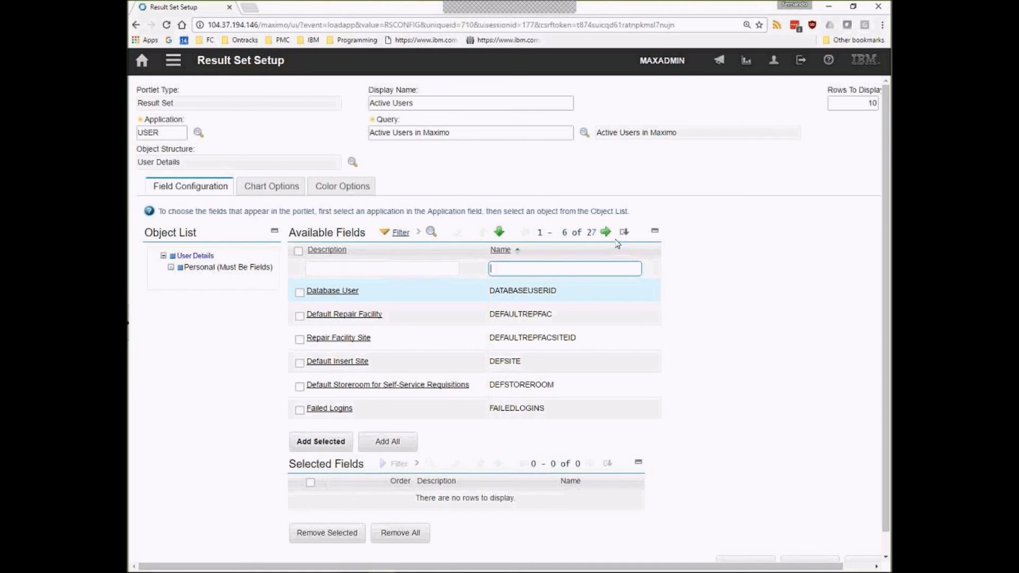
type("maxuser,")
key("Delete")
key("Delete")
key("Delete")
key("End")
type("status,type")
key("Return")
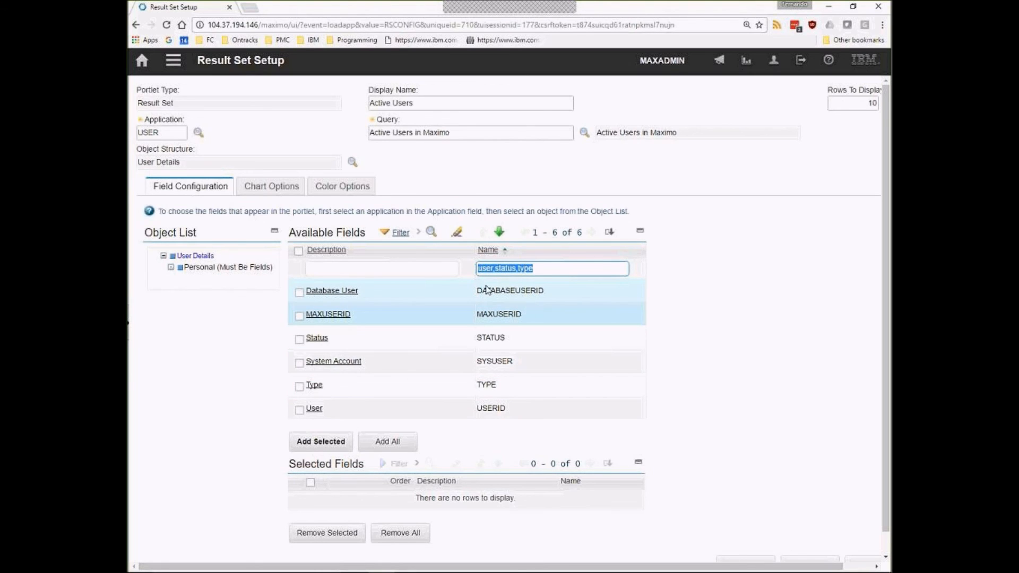
Add the Status, Type and User fields to the portlet's selected fields.
left_click(299, 339)
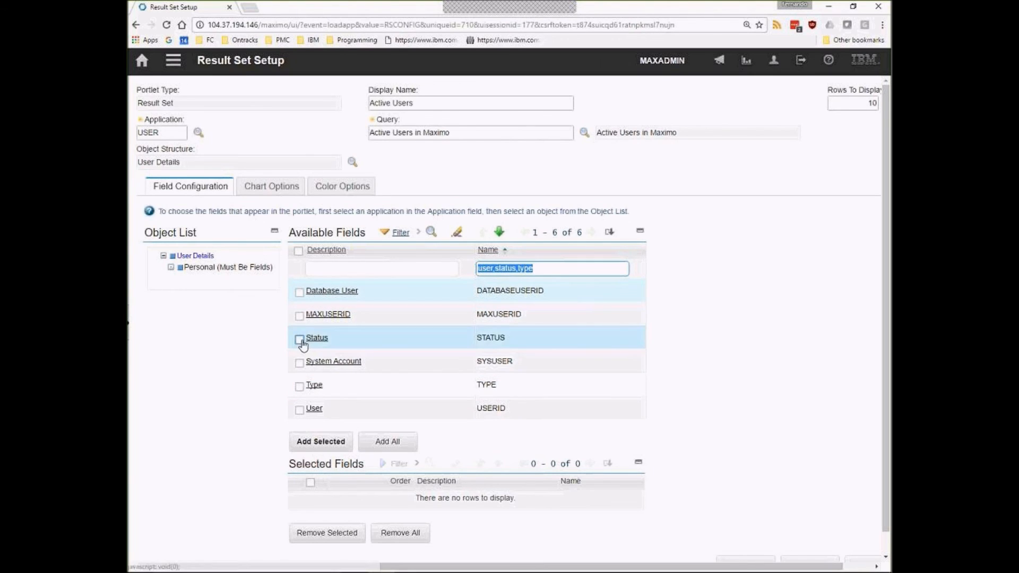
left_click(299, 387)
left_click(299, 410)
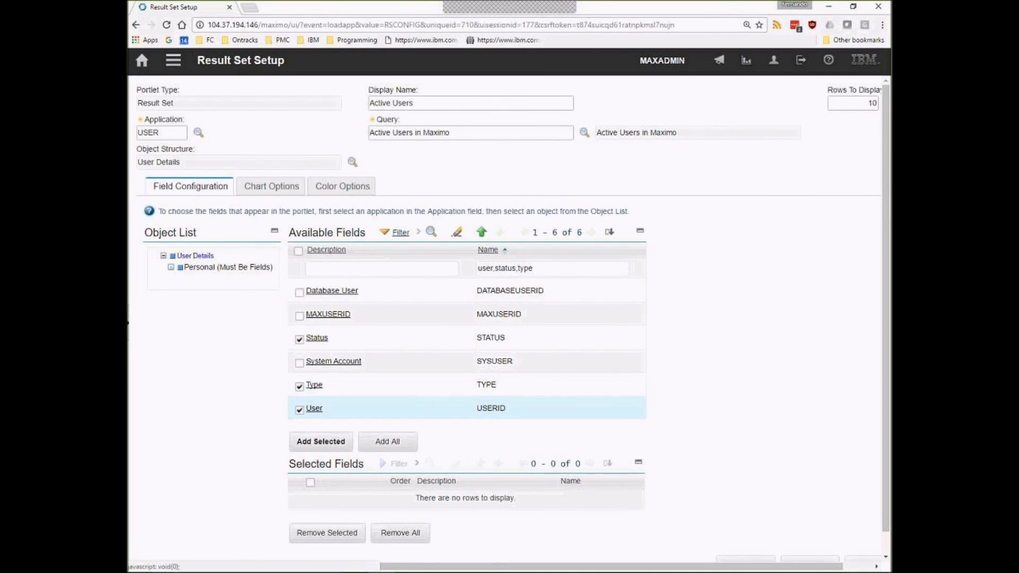
left_click(321, 443)
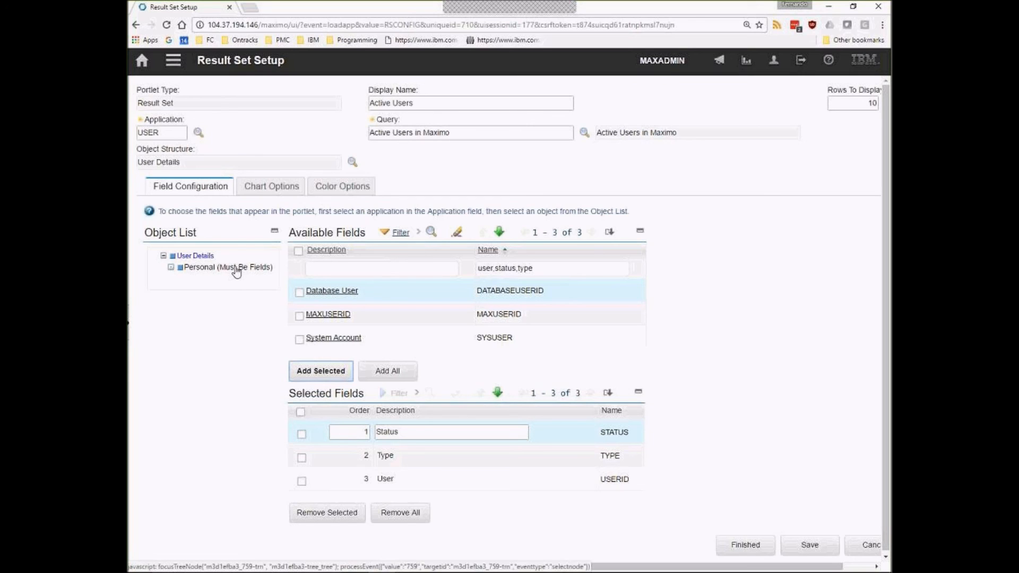
Filter the Personal object's available fields by the name "display" and add its Name field to the portlet's selected fields.
left_click(206, 272)
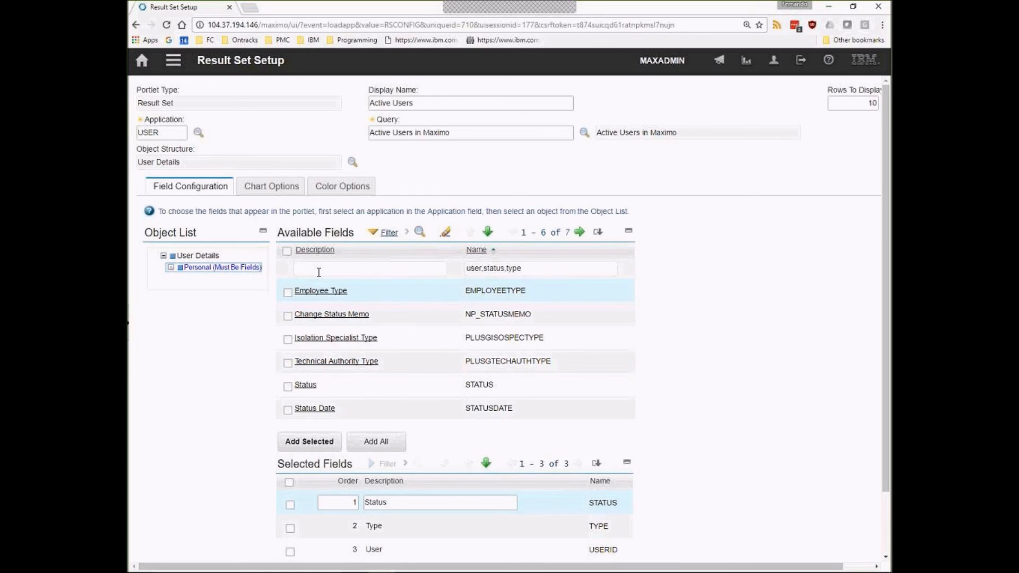
left_click(489, 269)
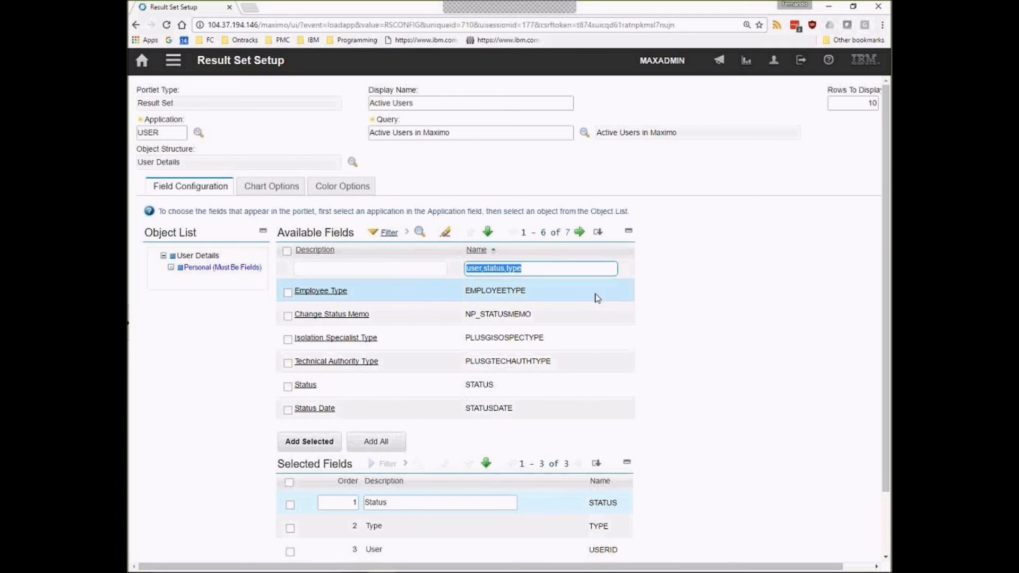
type("display")
key("Return")
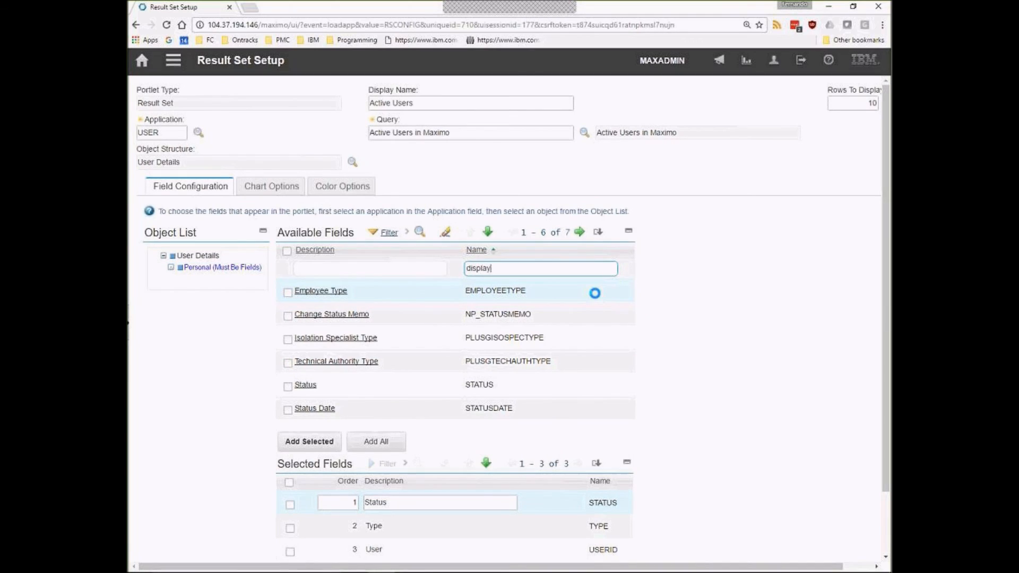
left_click(287, 316)
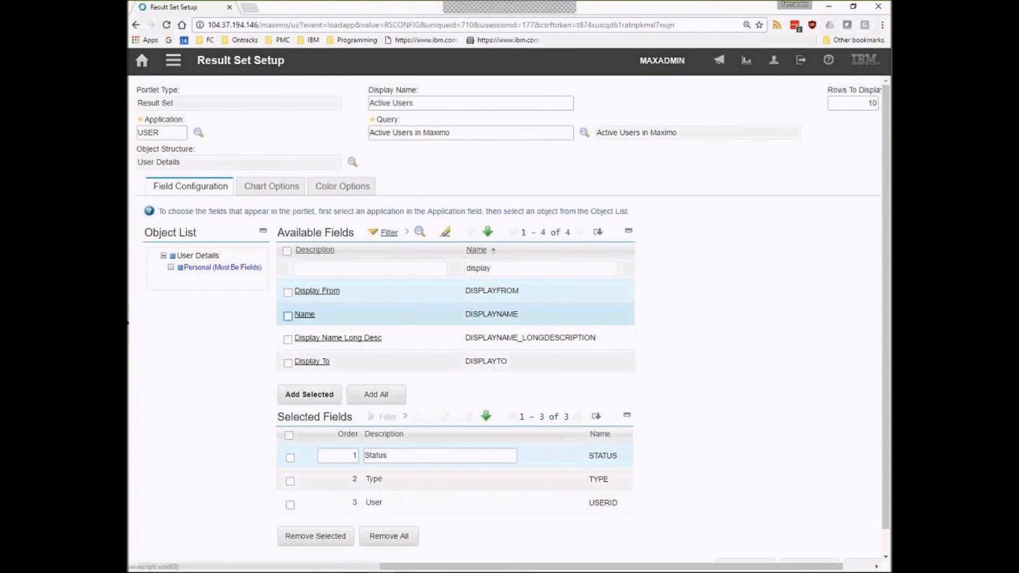
left_click(309, 395)
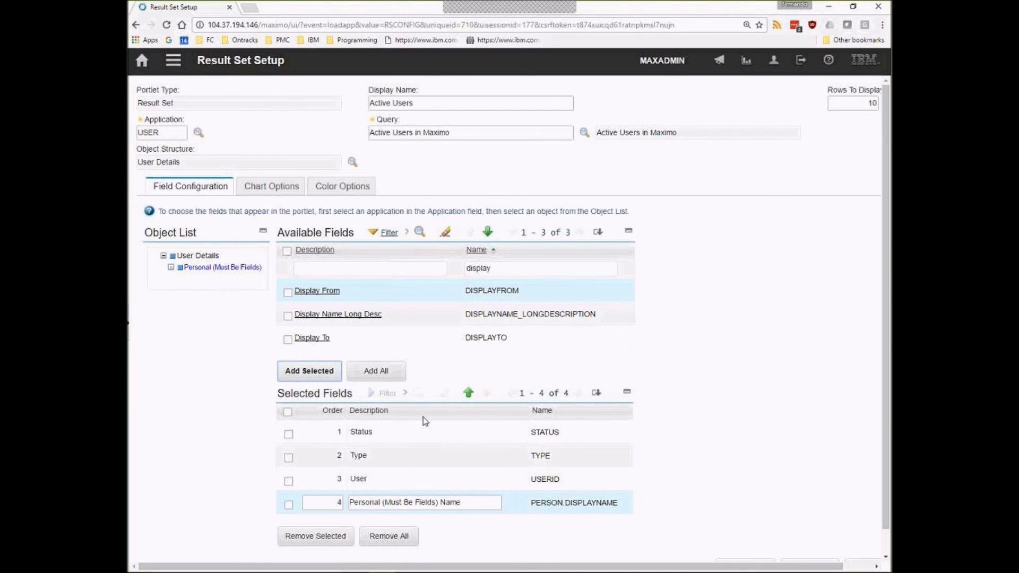
Finish the portlet setup and reload the Start Center to view the Active Users portlet.
scroll(729, 558, "down", 1)
left_click(745, 543)
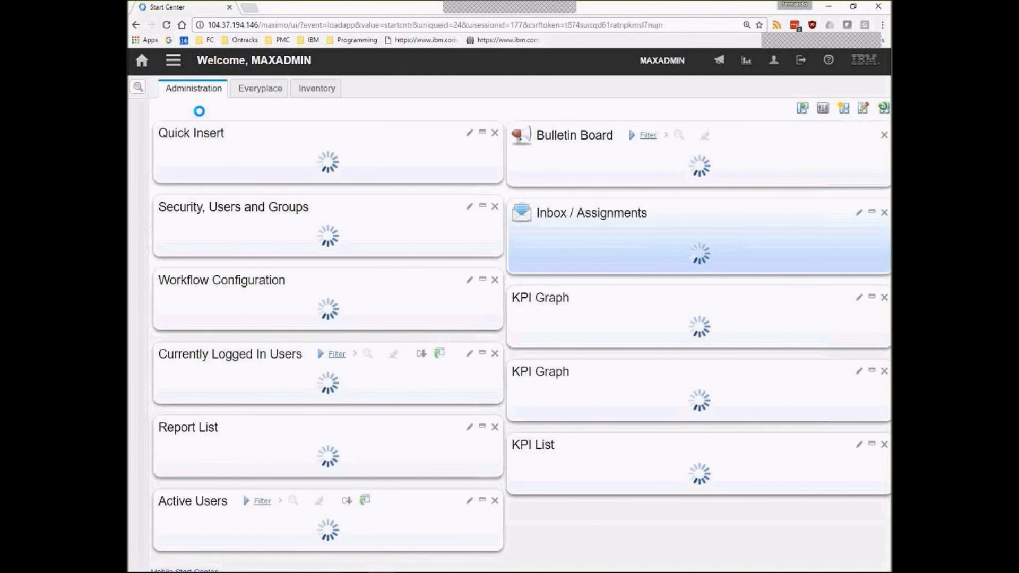
left_click(169, 27)
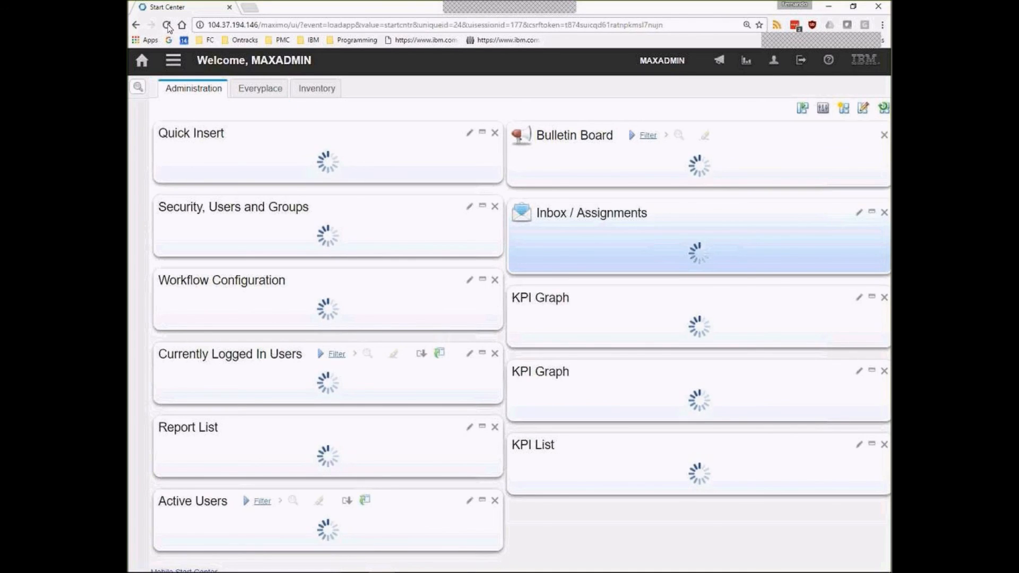
left_click(547, 89)
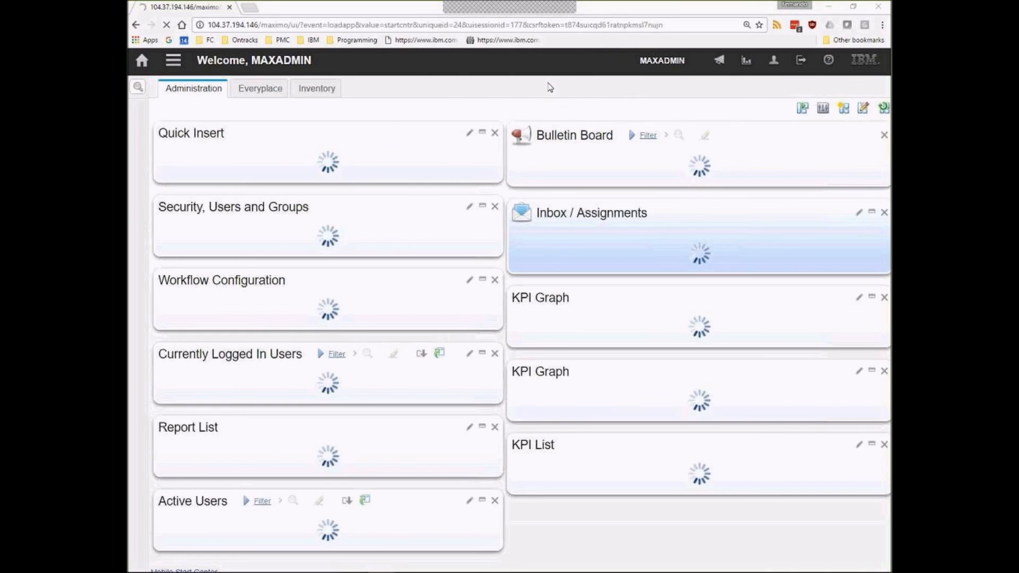
mouse_move(371, 327)
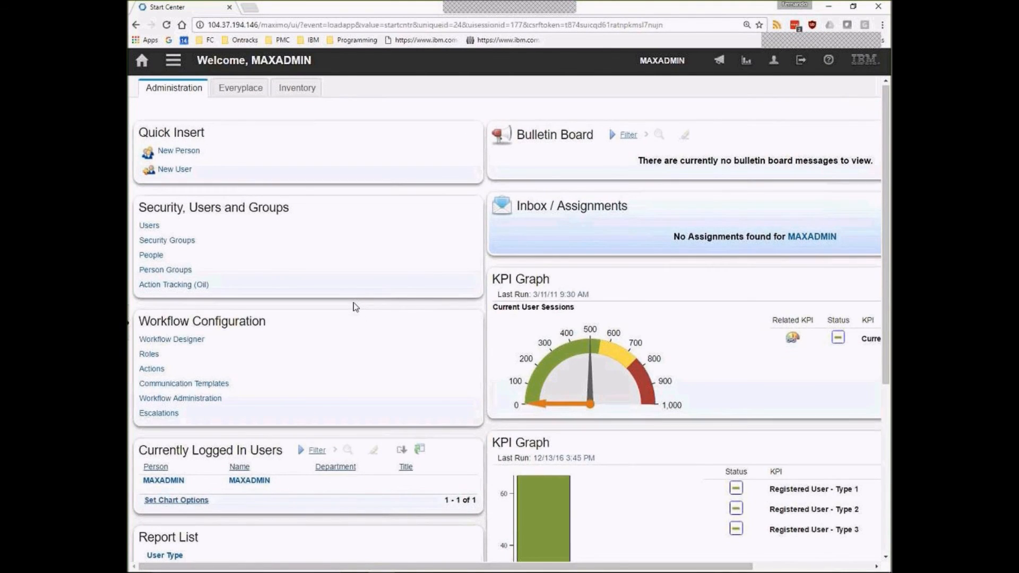
scroll(353, 303, "down", 5)
scroll(350, 368, "down", 1)
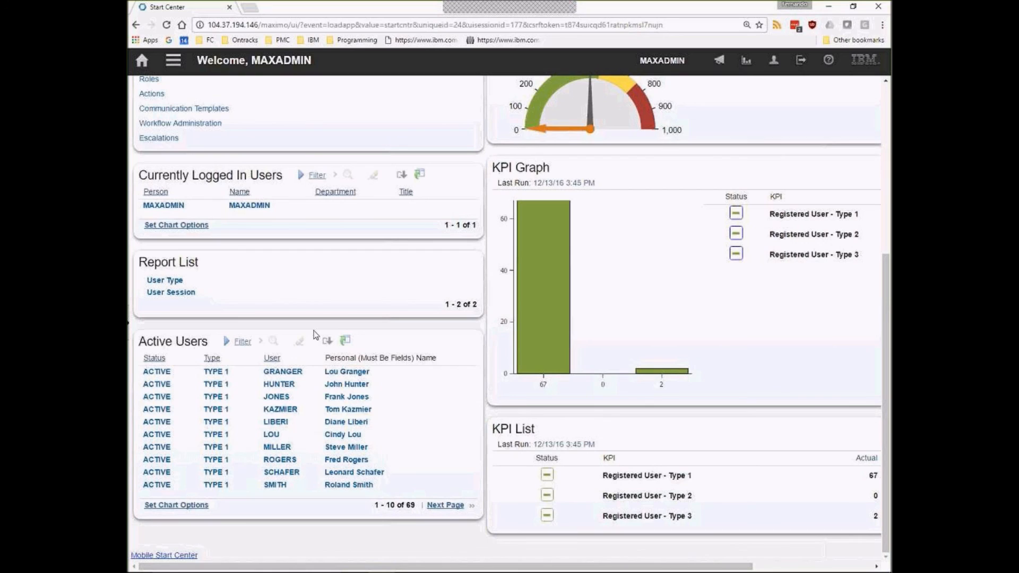
Open the setup of the Active Users portlet and review its selected fields and chart options.
mouse_move(450, 345)
left_click(452, 342)
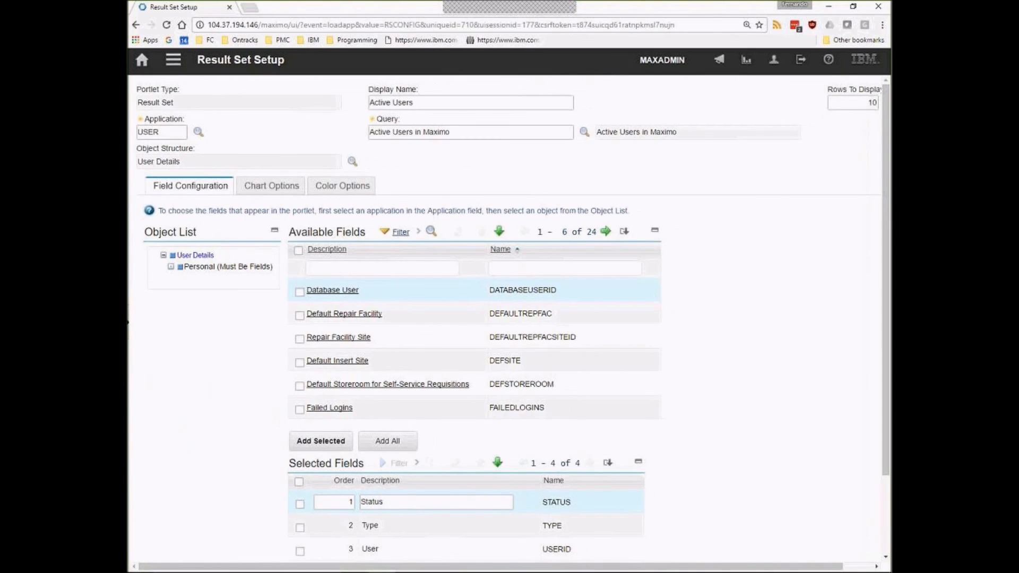
scroll(734, 341, "down", 2)
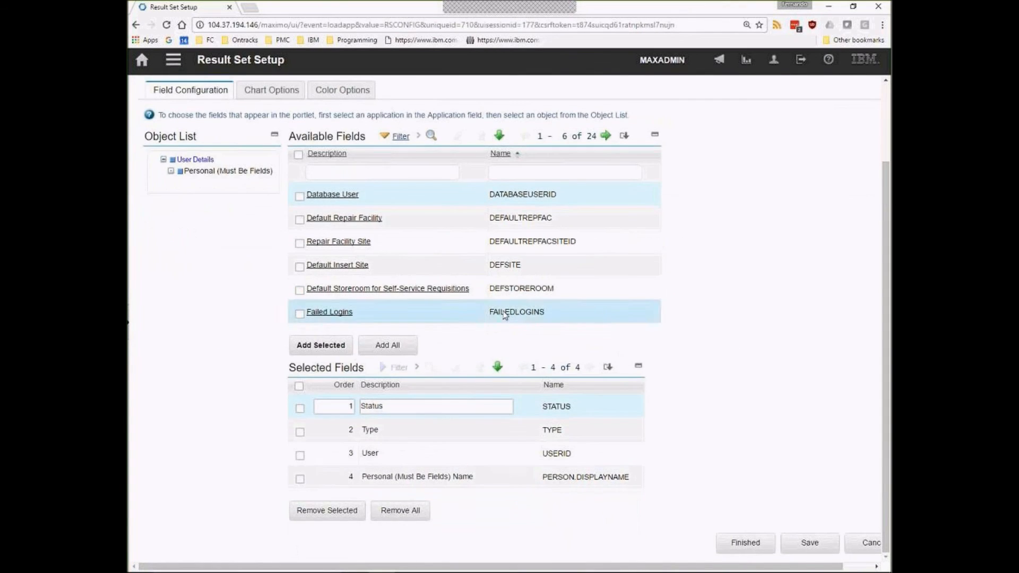
scroll(476, 323, "up", 2)
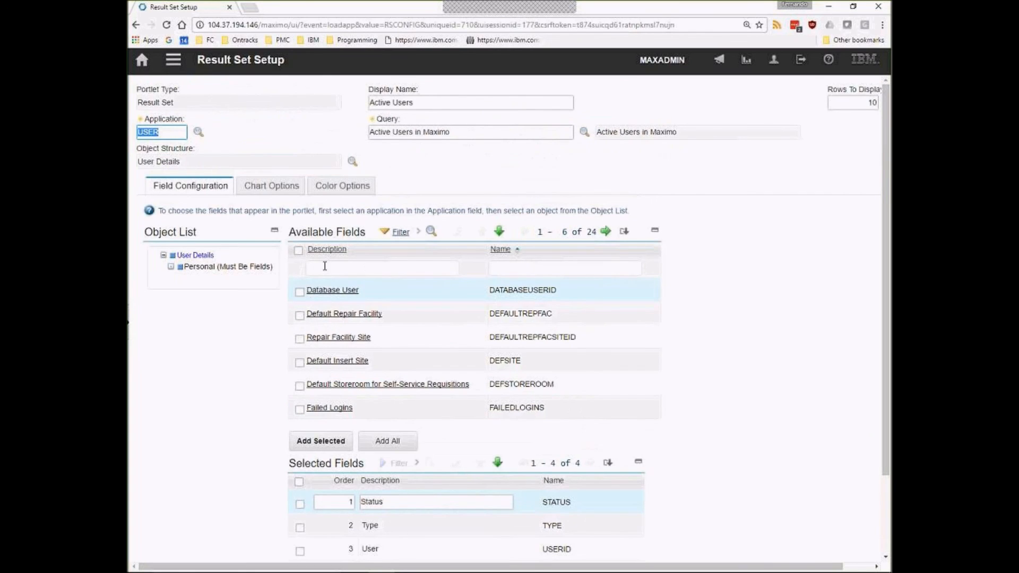
left_click(276, 188)
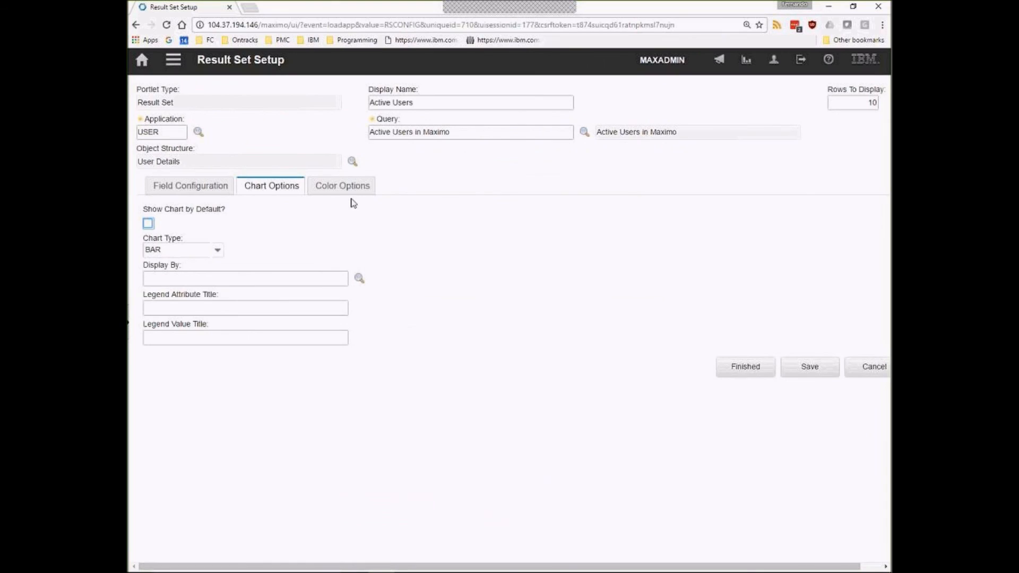
Set the condition attribute in the Active Users portlet's color options to TYPE.
left_click(349, 191)
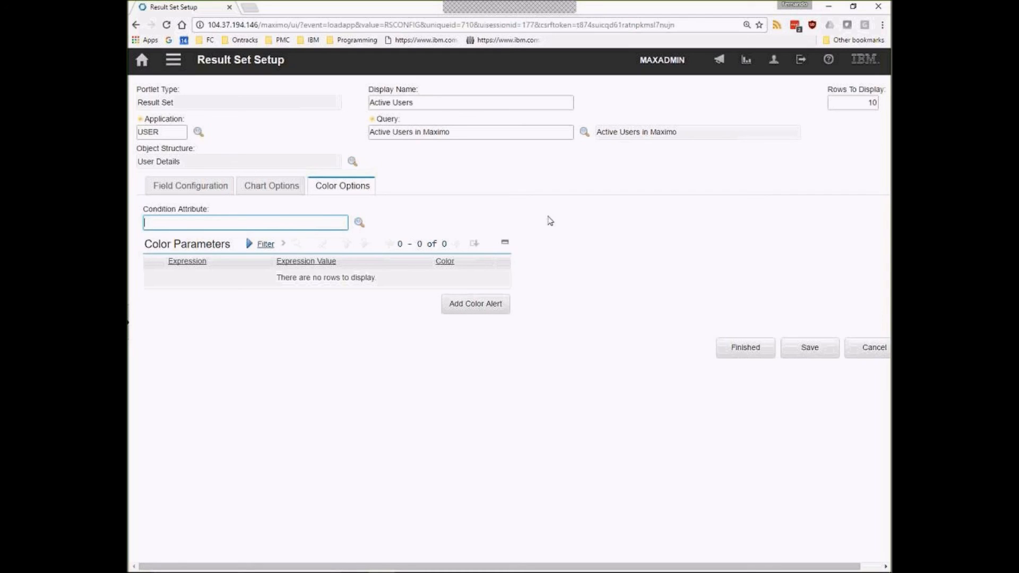
left_click(365, 229)
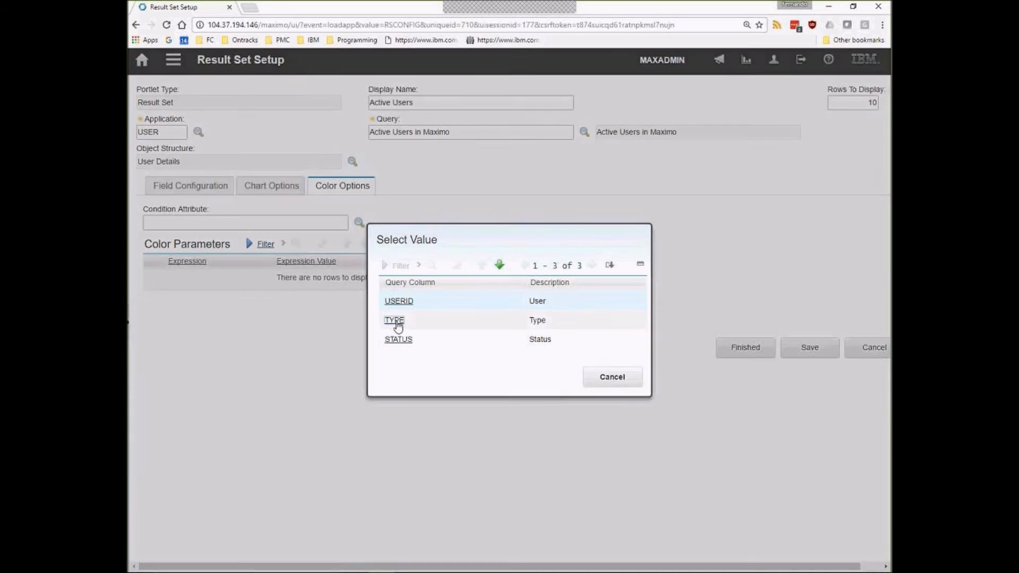
left_click(394, 320)
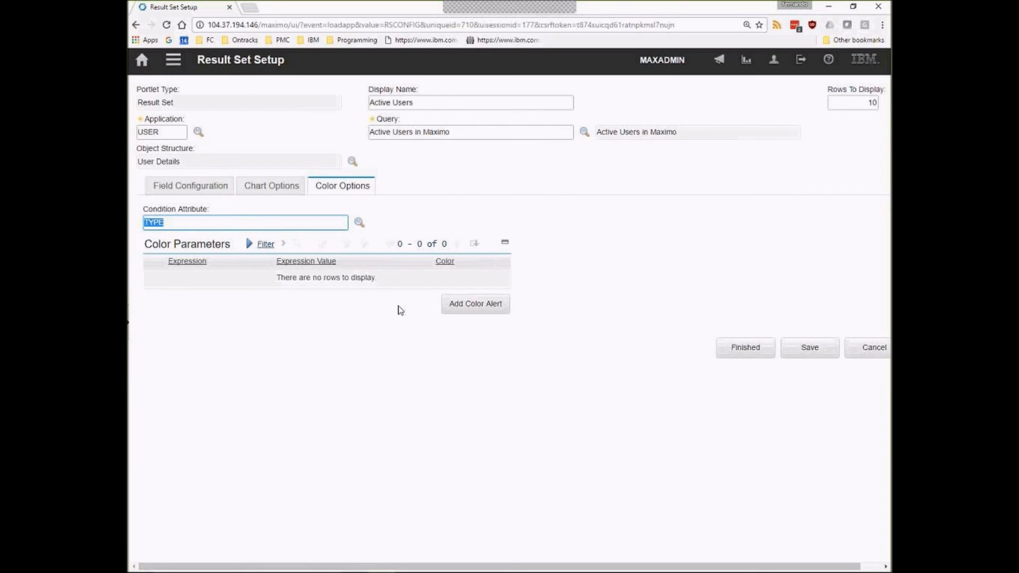
Add a Red color alert for values Equal To "TYPE 2" and finish the portlet setup.
left_click(476, 311)
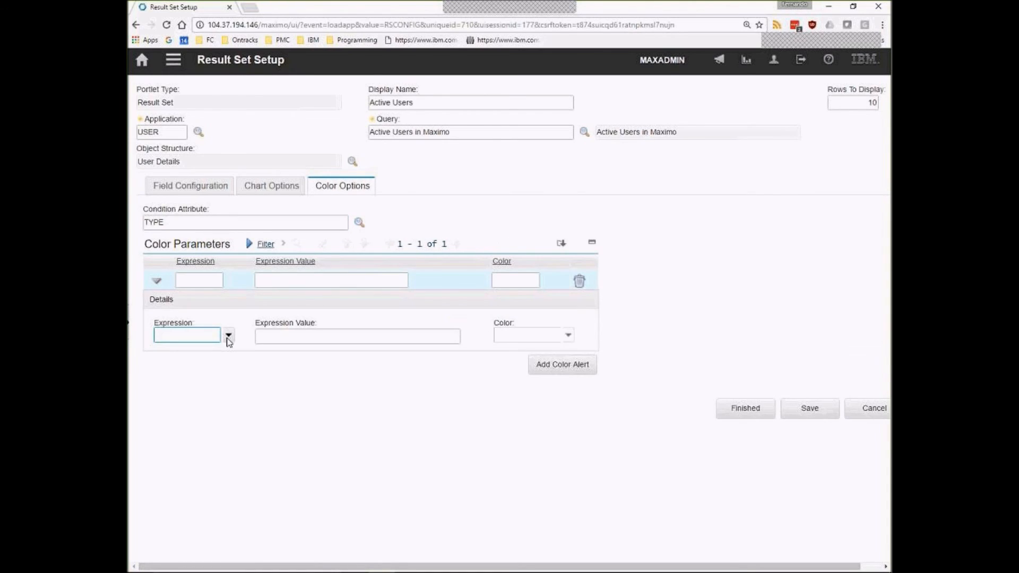
left_click(228, 335)
left_click(199, 393)
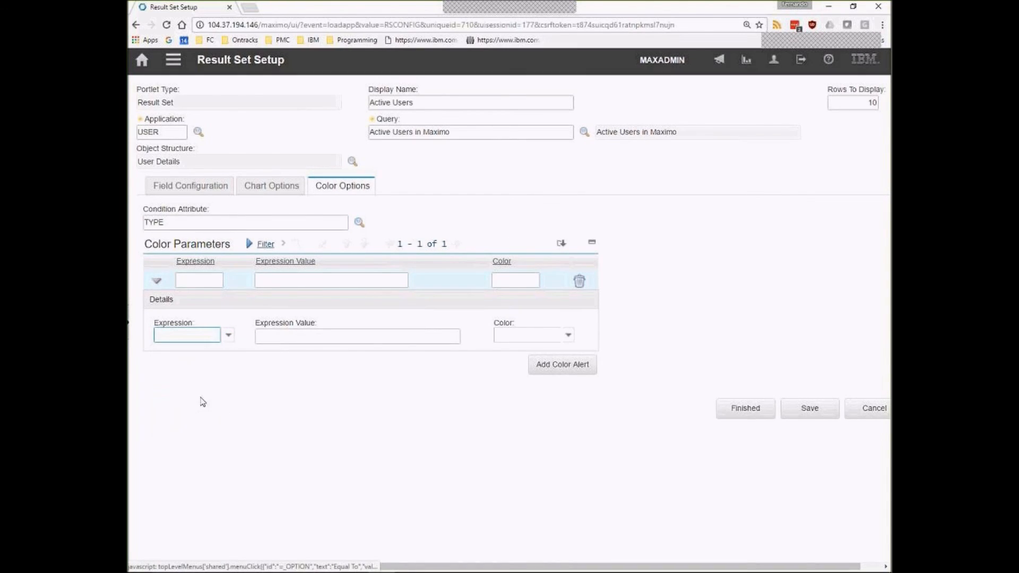
left_click(303, 341)
type("TYPE 2")
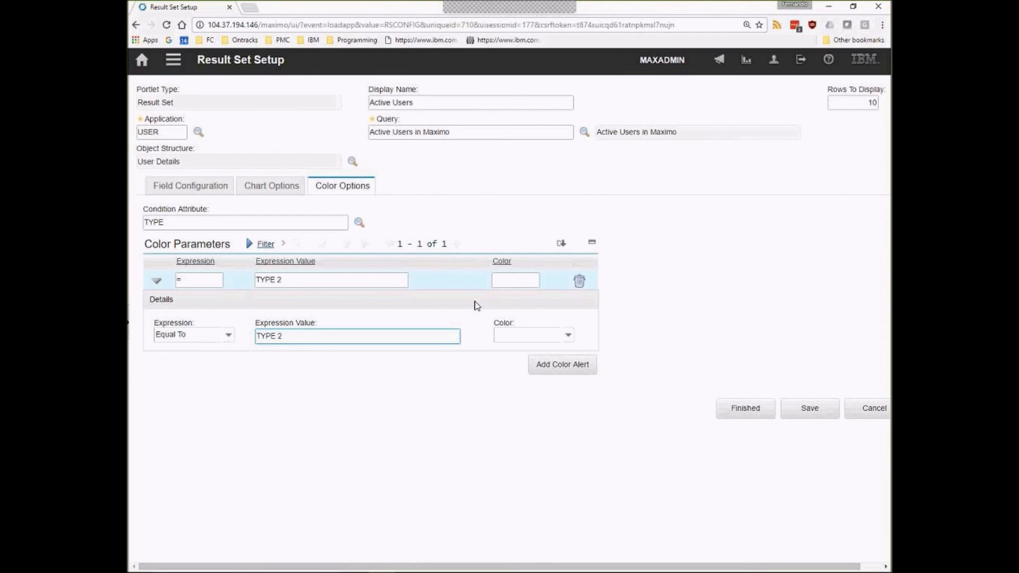
left_click(569, 335)
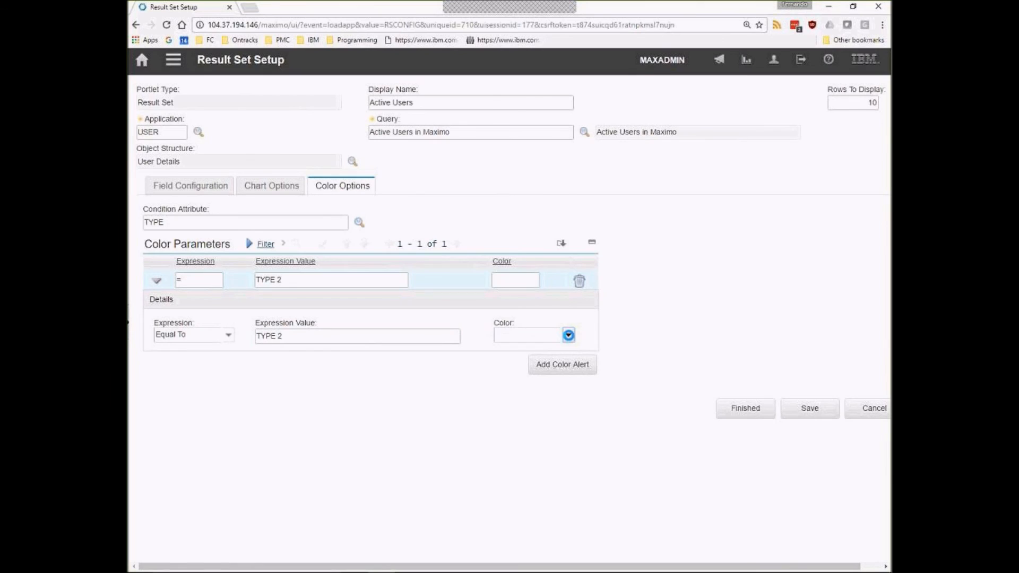
left_click(527, 269)
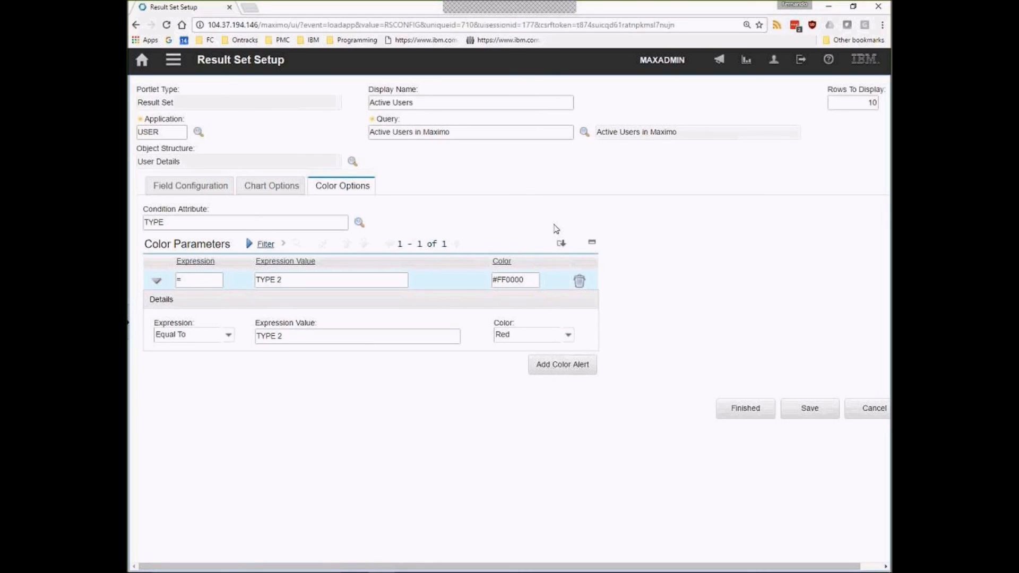
left_click(734, 413)
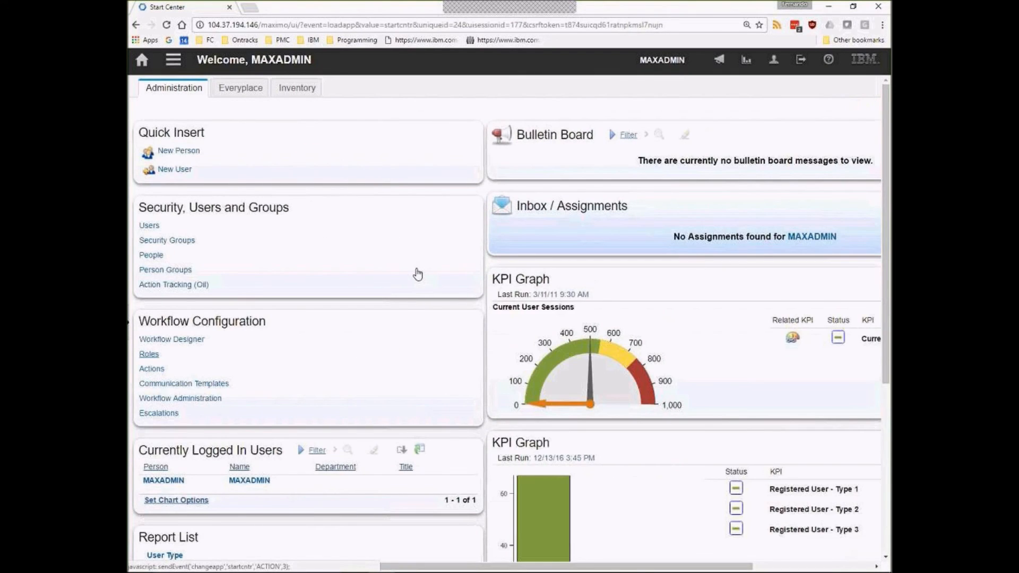
Page forward twice through the Active Users portlet's records to check the color alert.
scroll(430, 265, "down", 4)
scroll(425, 248, "down", 2)
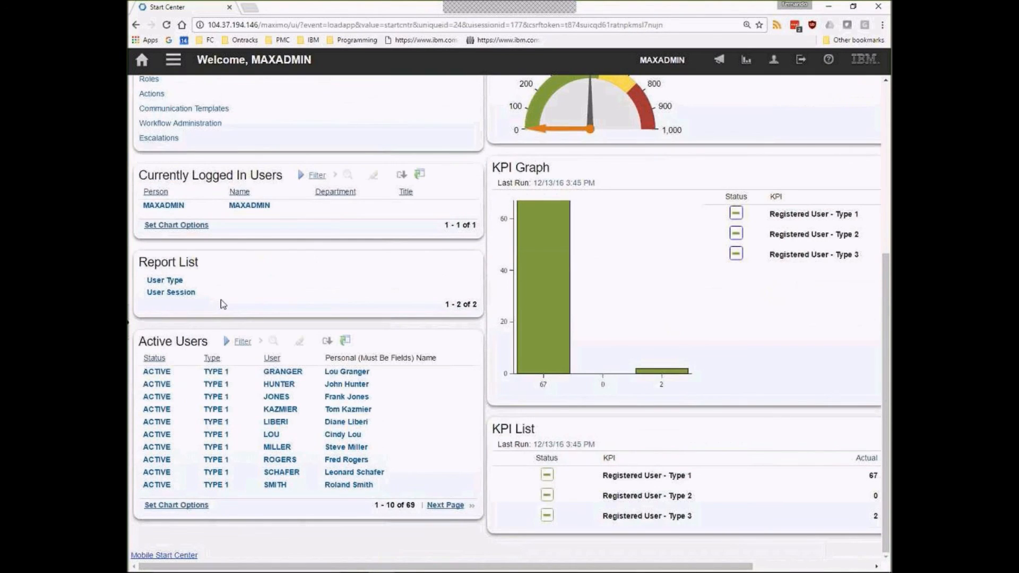
left_click(452, 506)
left_click(450, 511)
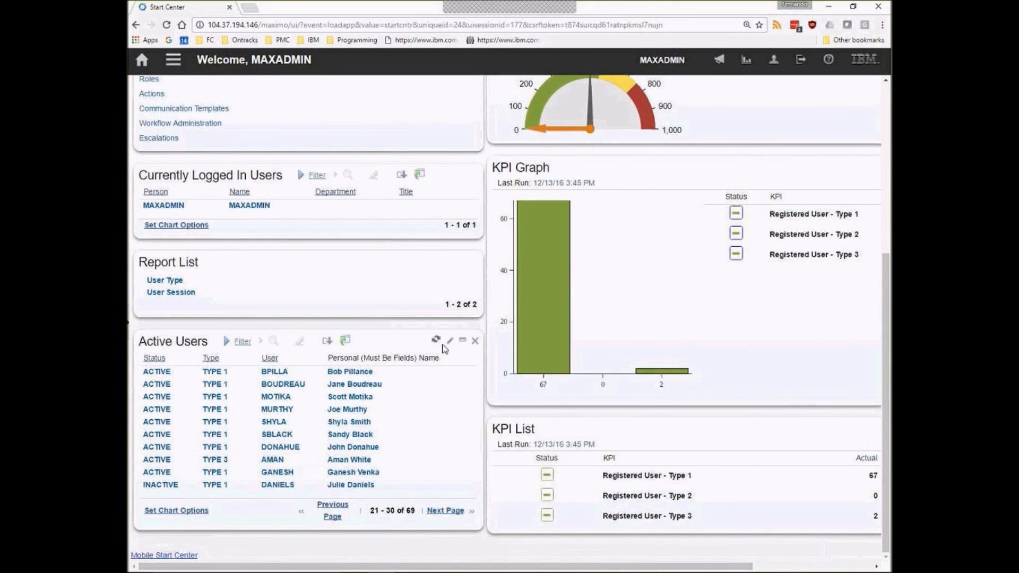
Change the Active Users portlet's color alert expression value to "TYPE 1", finish the setup and check the portlet.
left_click(444, 344)
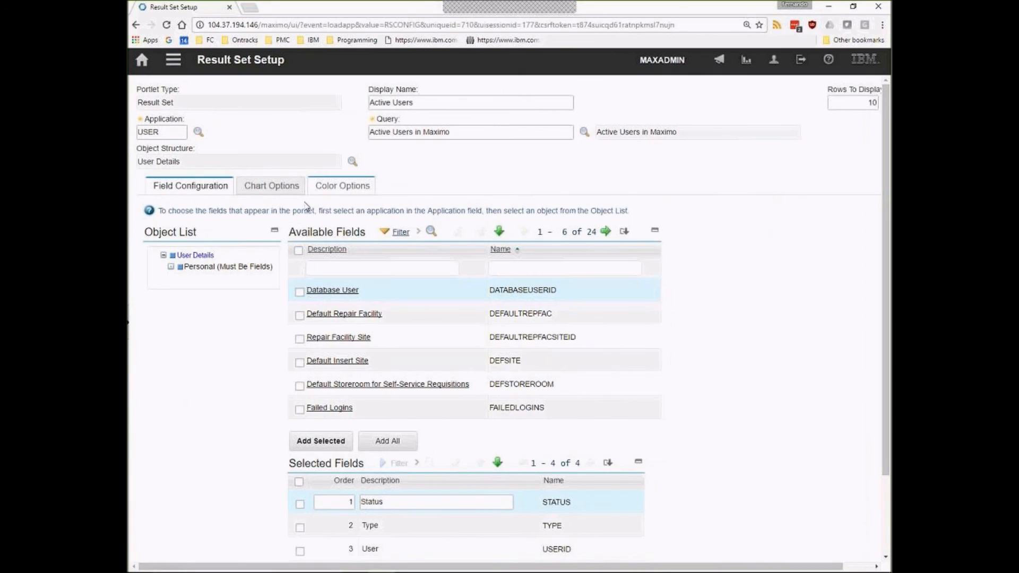
left_click(343, 186)
left_click(307, 278)
type("TYPE 1")
left_click(750, 366)
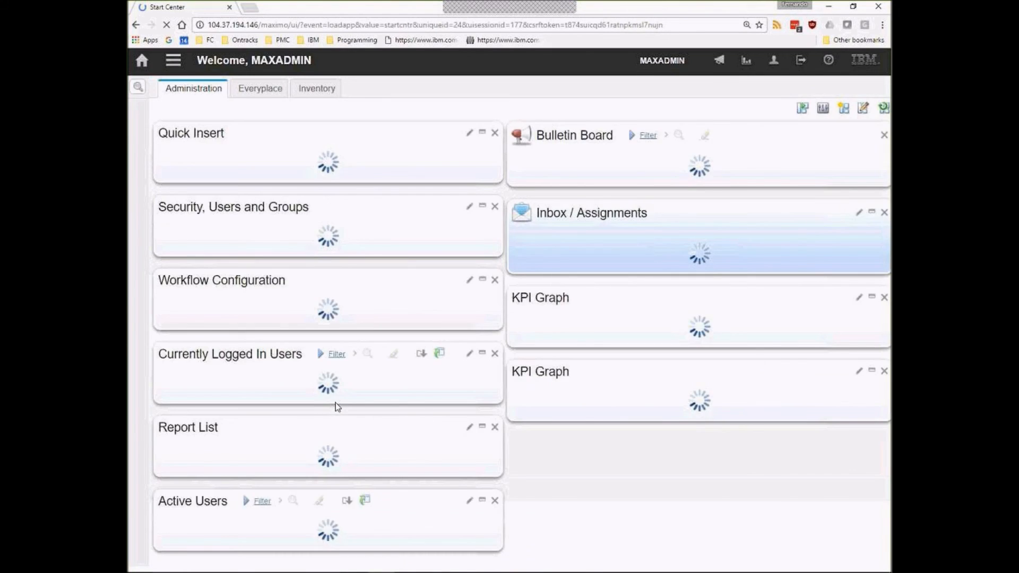
scroll(378, 220, "down", 5)
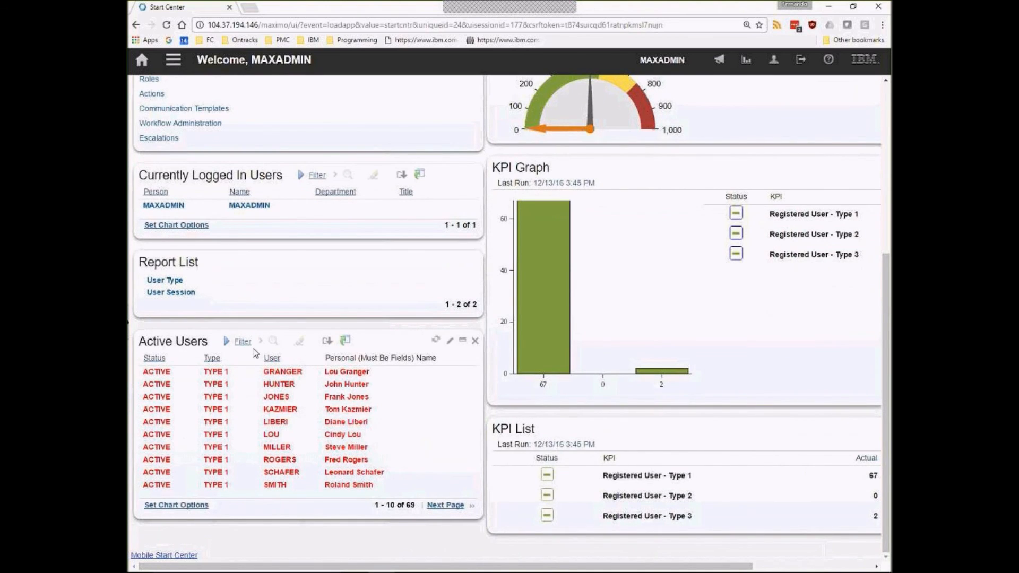
Reopen the Active Users portlet's color options, expand the color alert's details and examine the available expression operators.
left_click(449, 340)
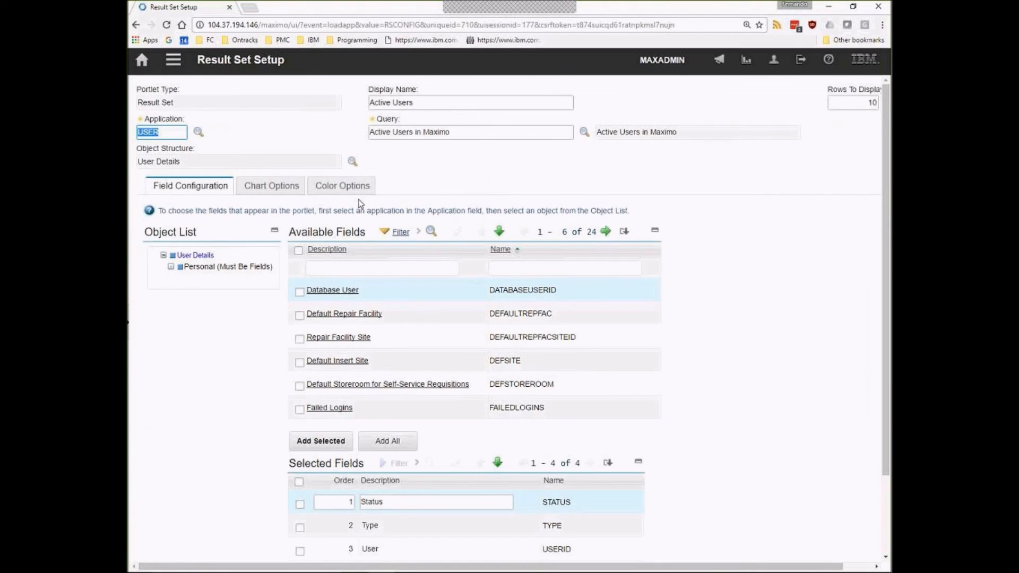
left_click(348, 186)
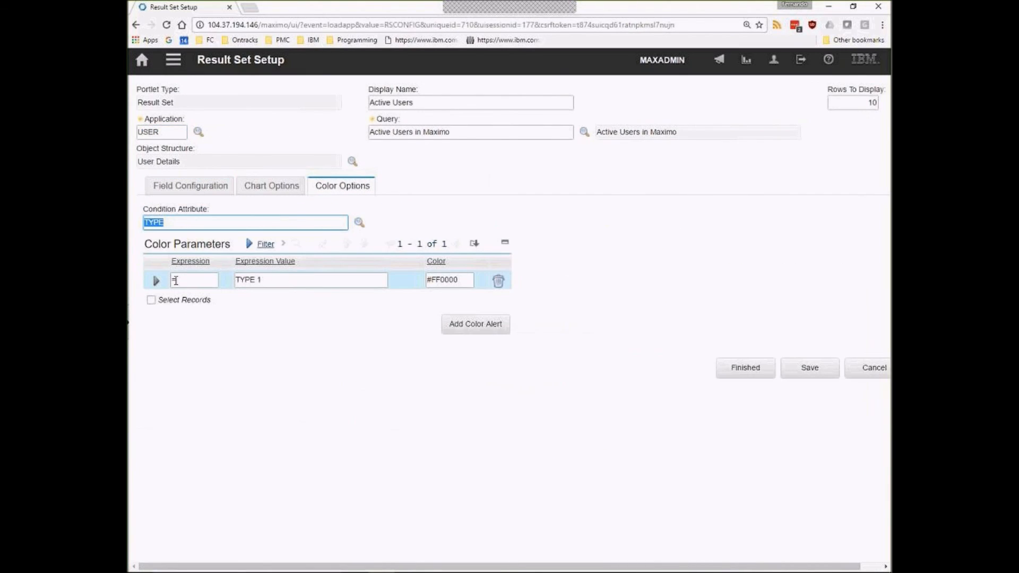
left_click(449, 278)
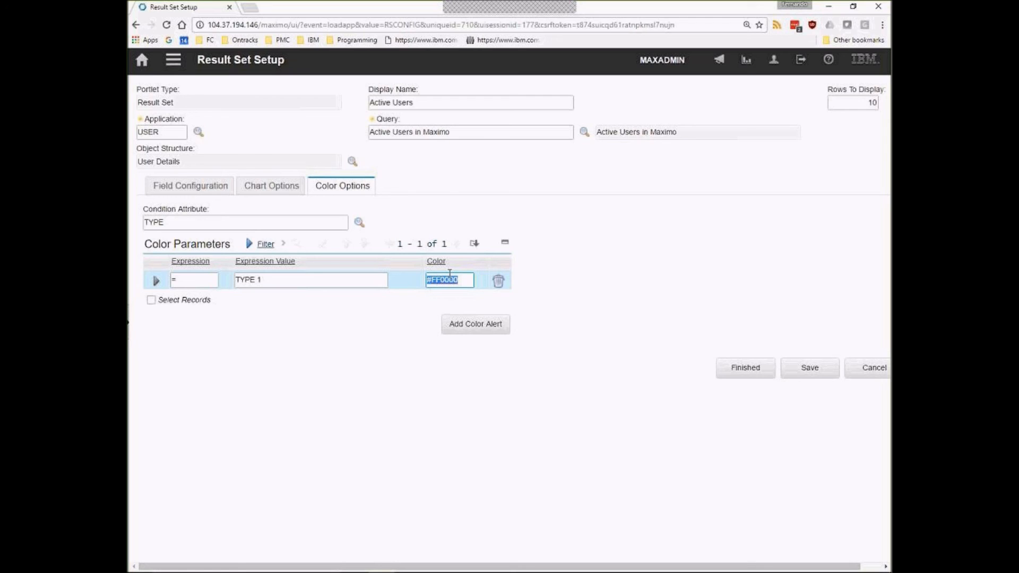
left_click(156, 280)
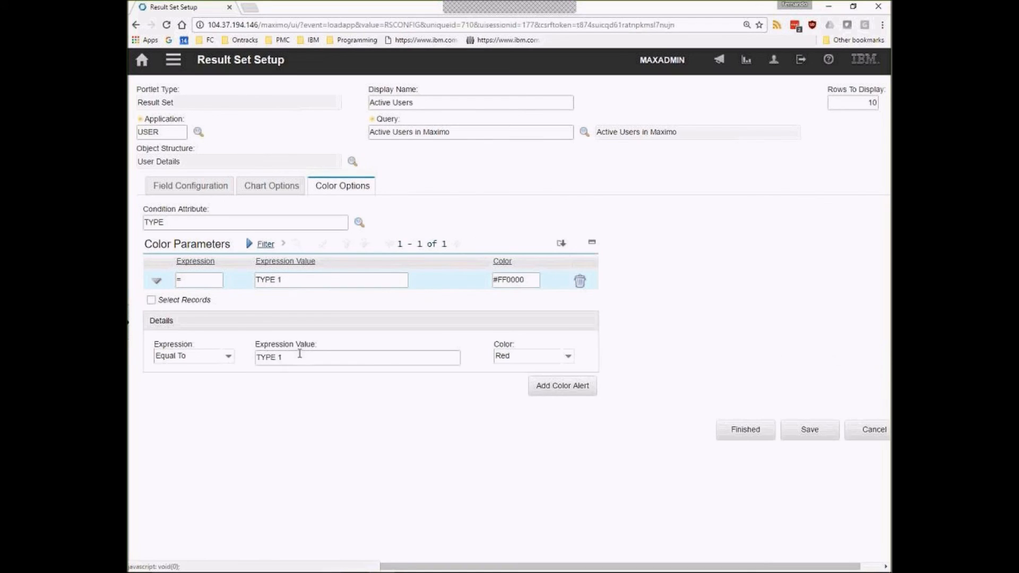
left_click(228, 356)
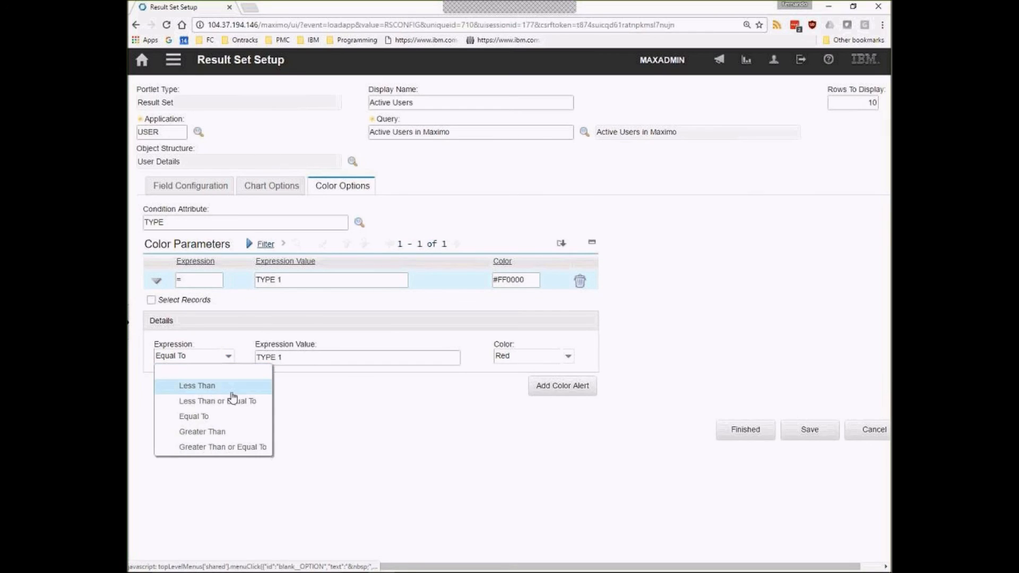
Replace the color alert's expression value with the date expression ":&DATE&-7".
left_click(359, 357)
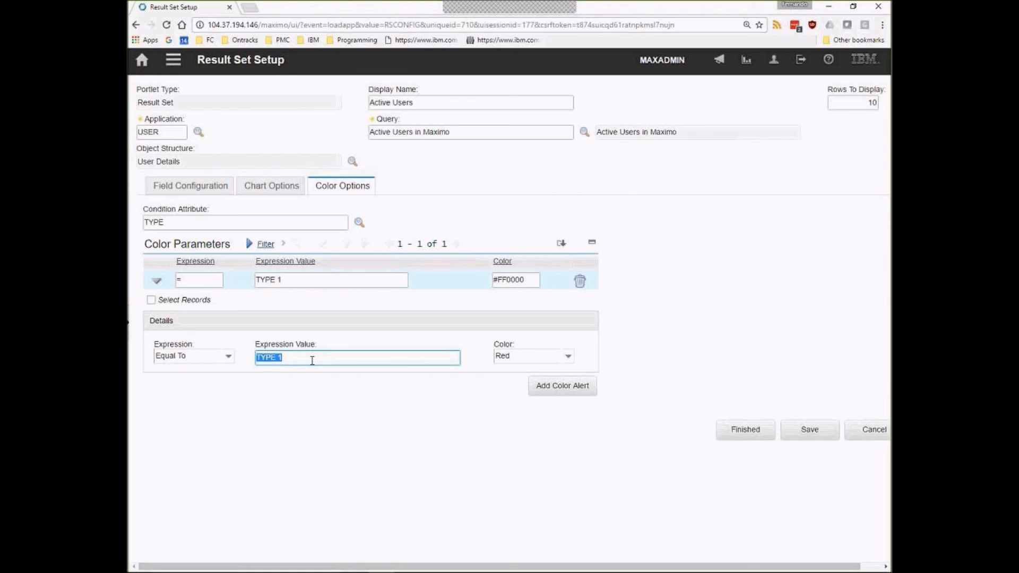
type("syst")
key("BackSpace")
type("date()")
key("ctrl+a")
key("BackSpace")
type(":DATE&&")
left_click(307, 357)
type("-1")
key("BackSpace")
type("7")
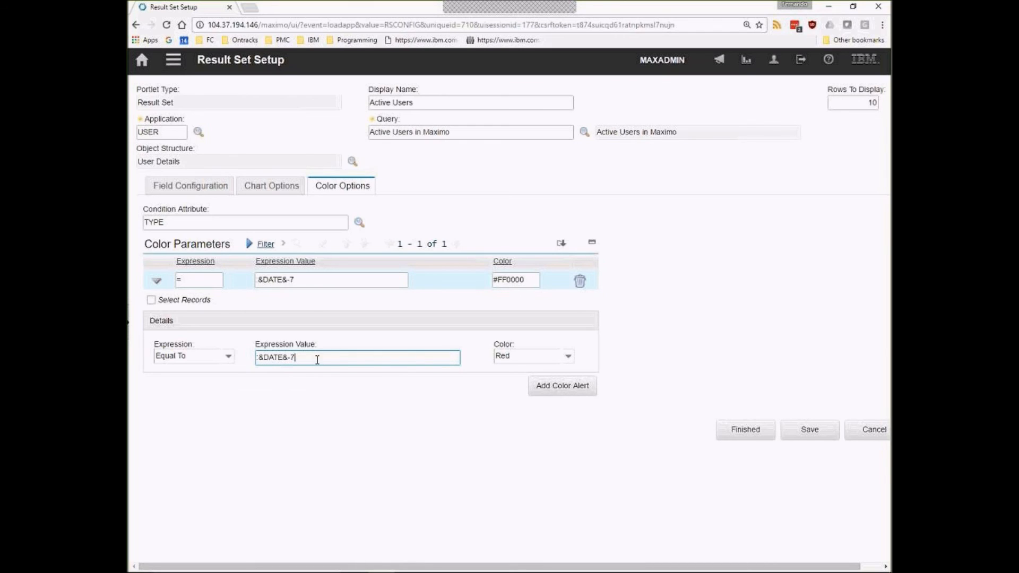
Clear the expression value of the Active Users portlet's color alert.
left_click_drag(296, 357, 240, 375)
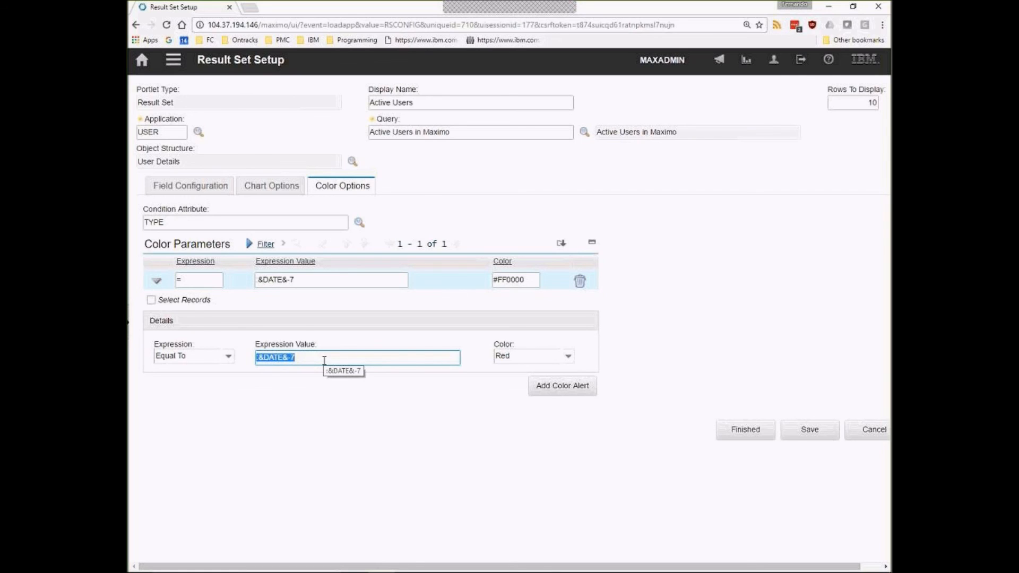
key("BackSpace")
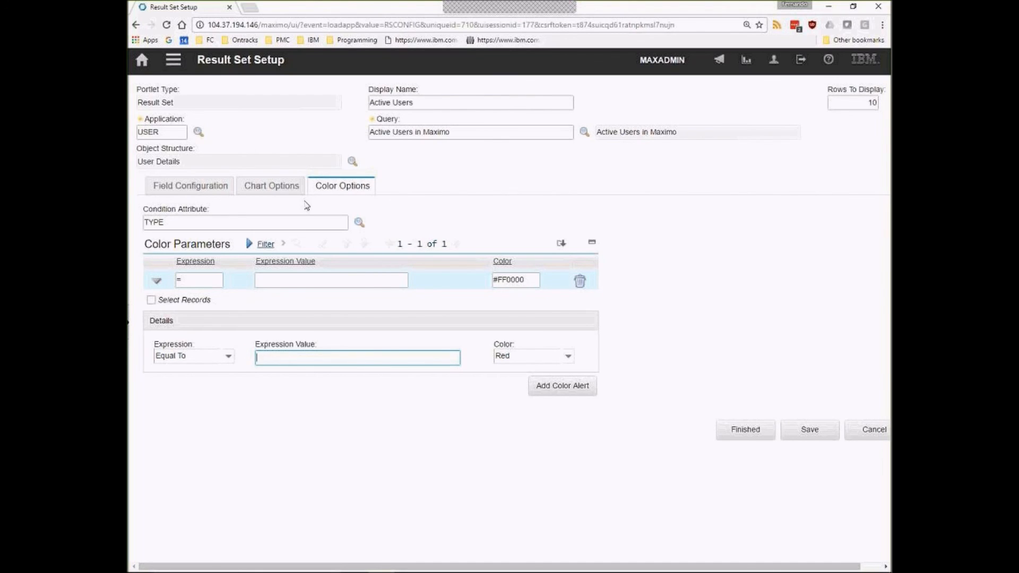
Set the Active Users portlet to show a BAR chart by default, displayed by TYPE.
left_click(280, 187)
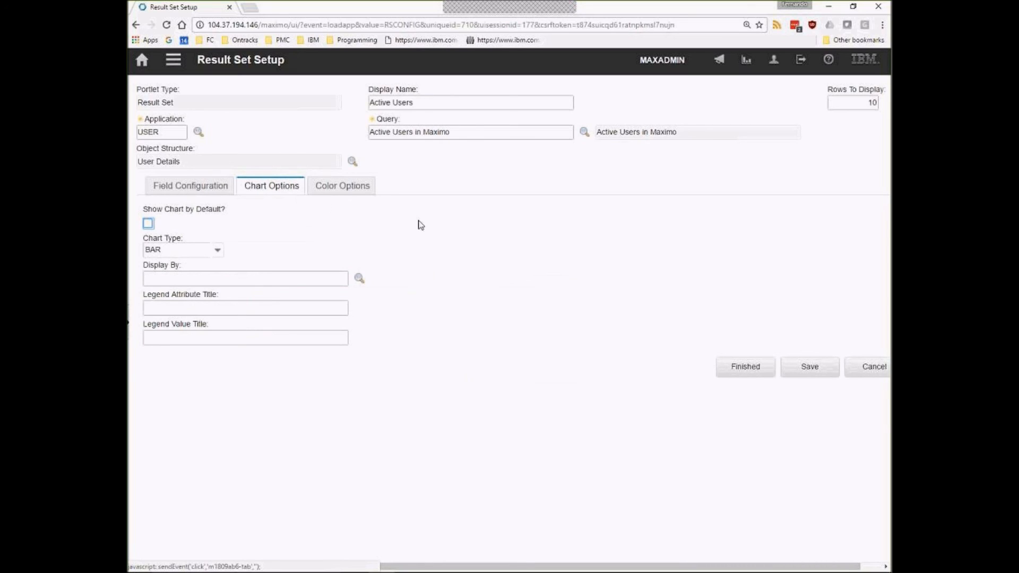
left_click(148, 224)
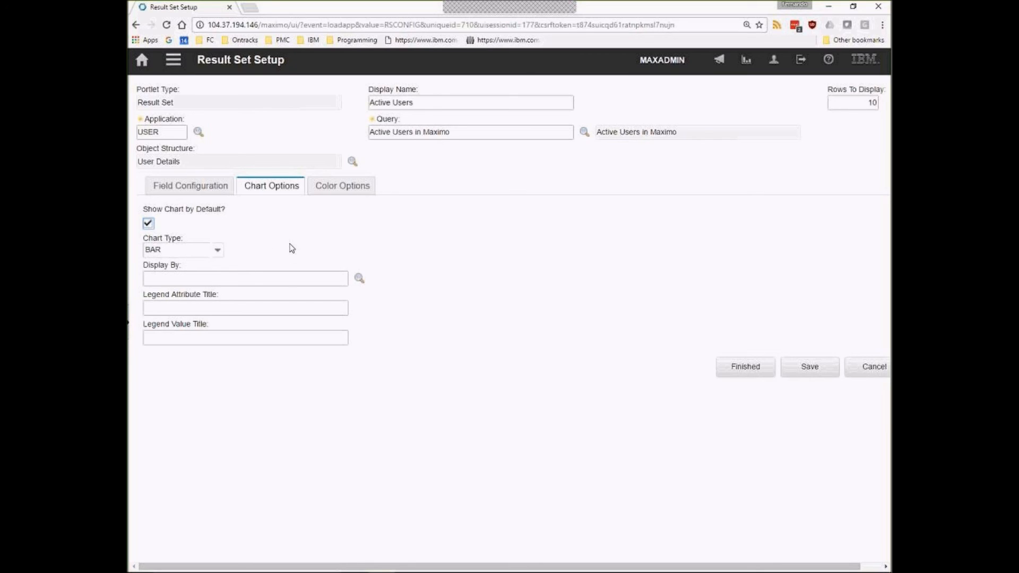
left_click(217, 250)
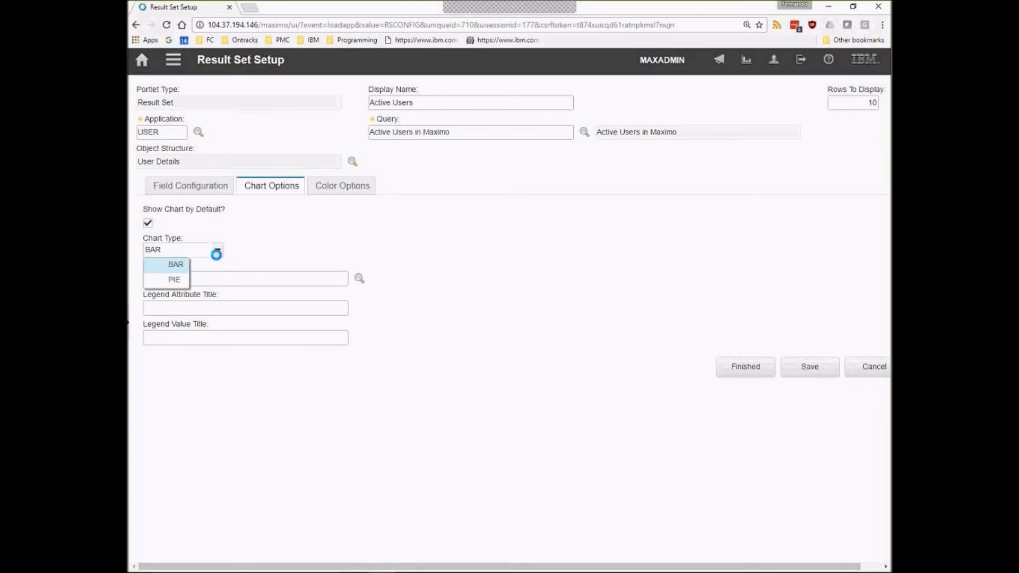
left_click(175, 280)
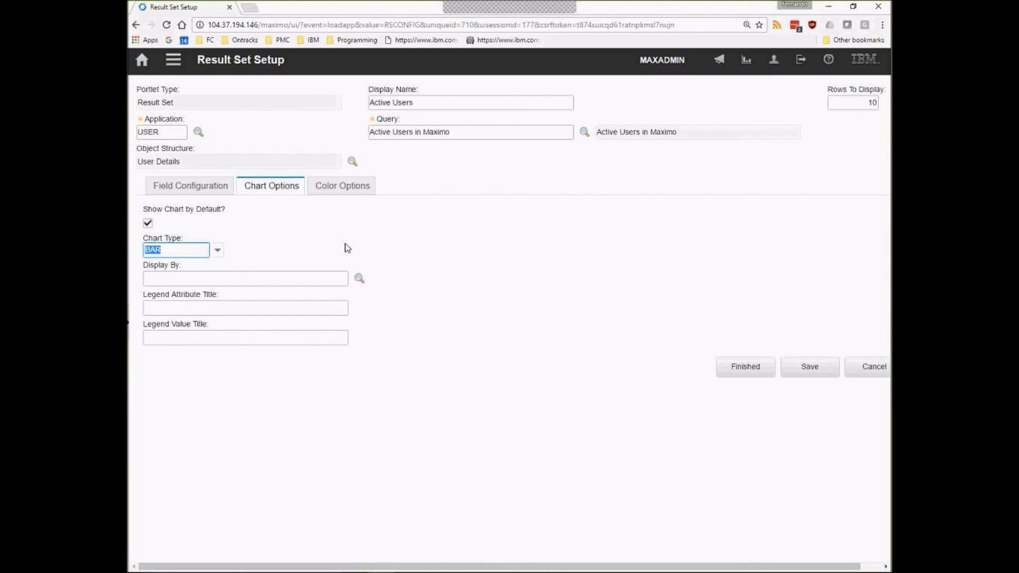
left_click(359, 278)
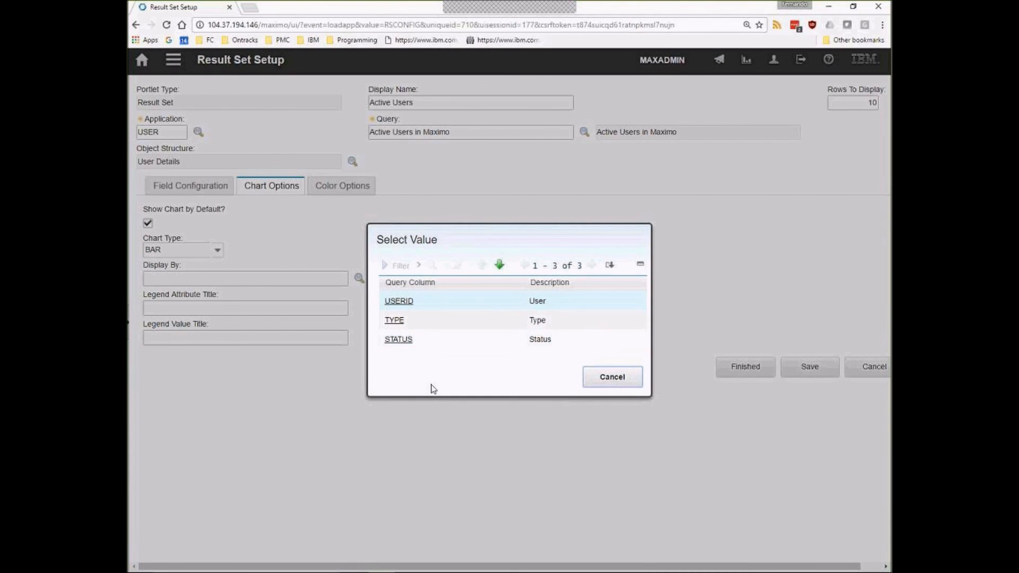
left_click(394, 321)
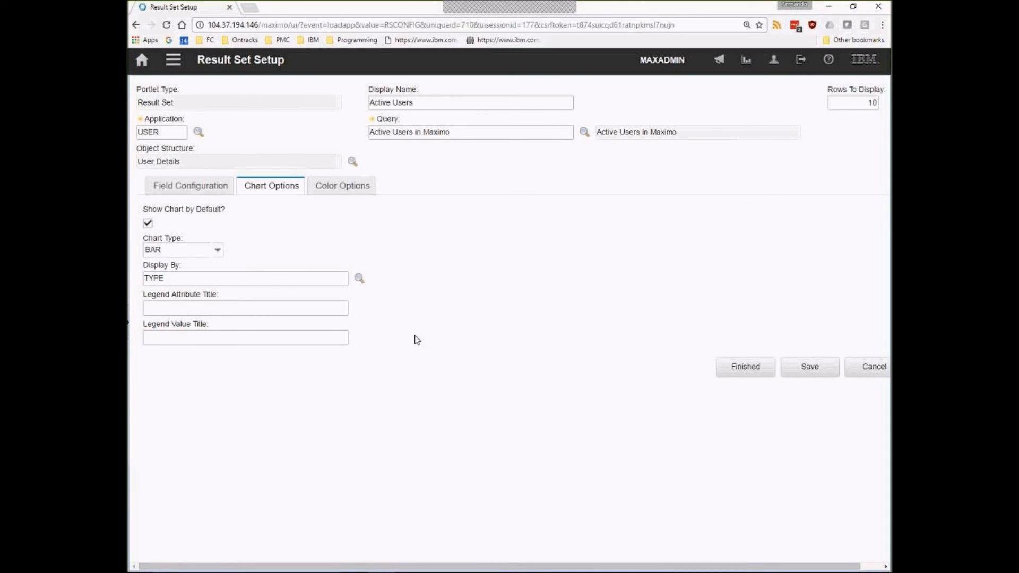
Set the chart's legend attribute title to "User types" and legend value title to "Number of users", and try to finish the setup.
left_click(238, 303)
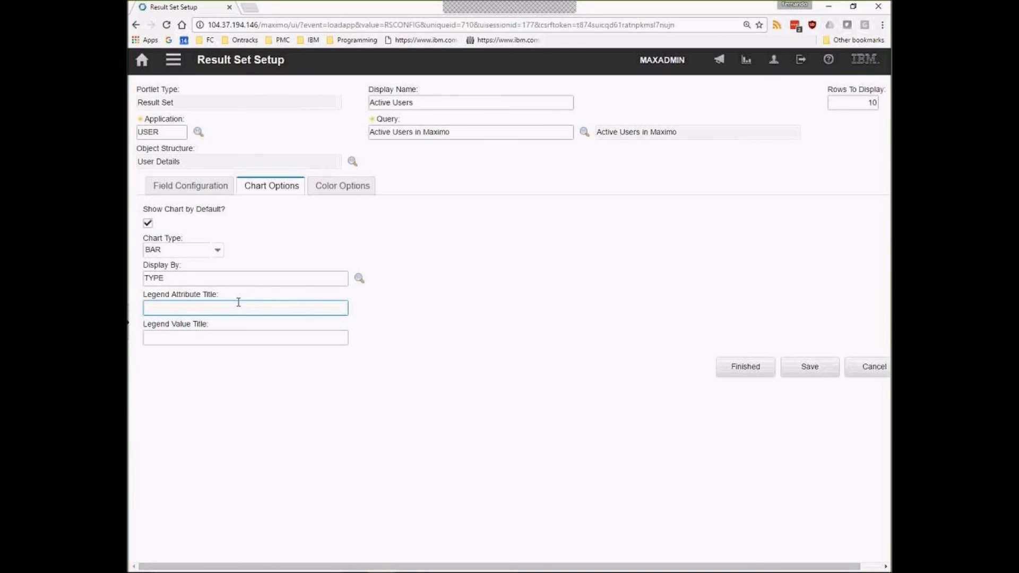
type("User types")
key("Tab")
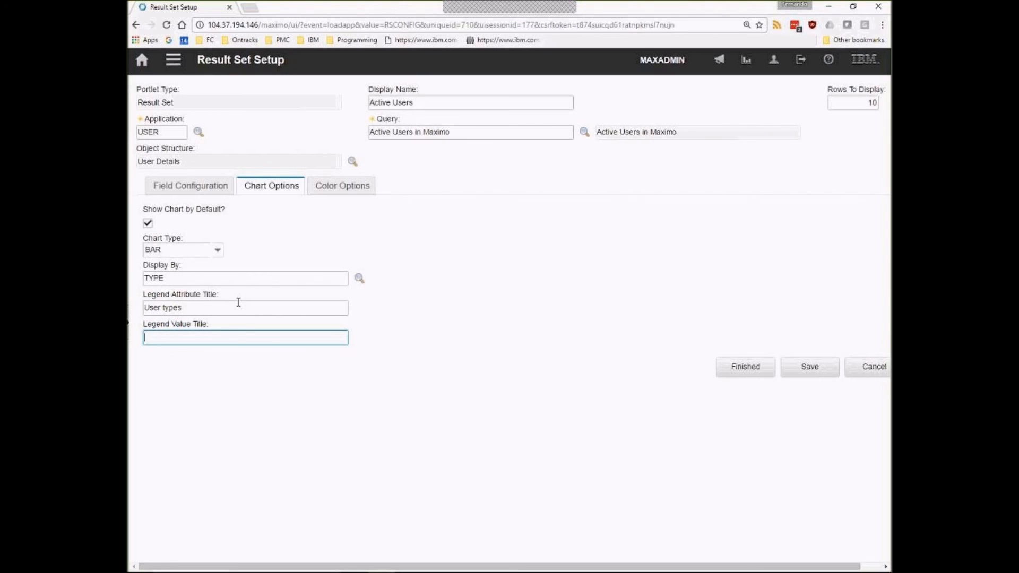
type("Number of users")
left_click(755, 372)
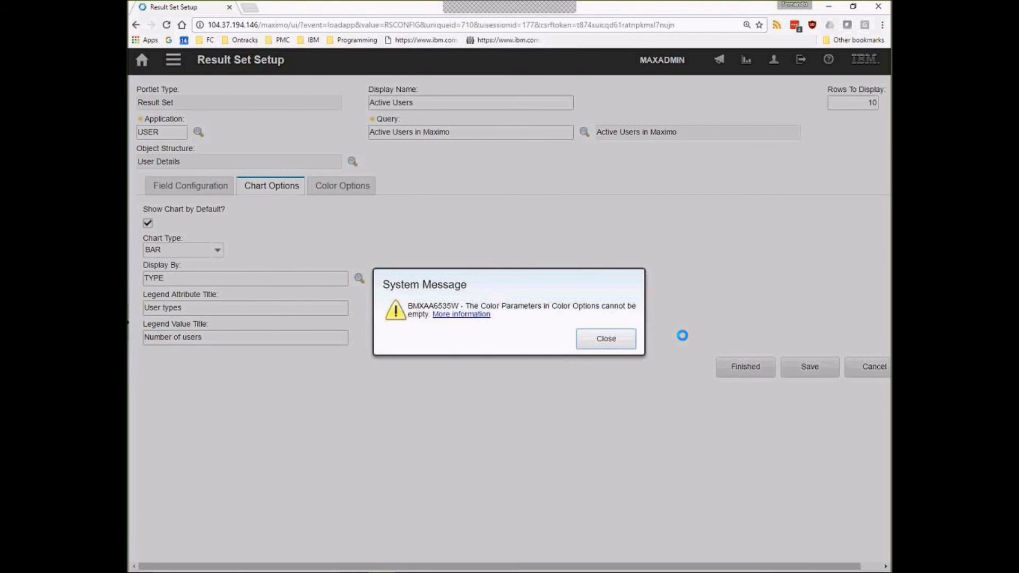
left_click(626, 349)
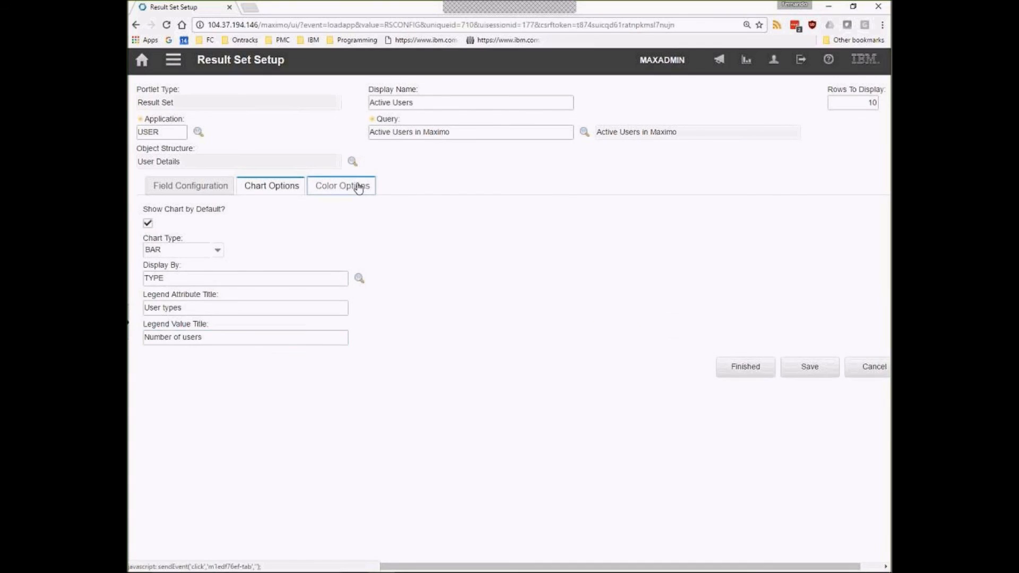
Delete the color alert with the empty expression value from the color options and finish the portlet setup.
left_click(358, 186)
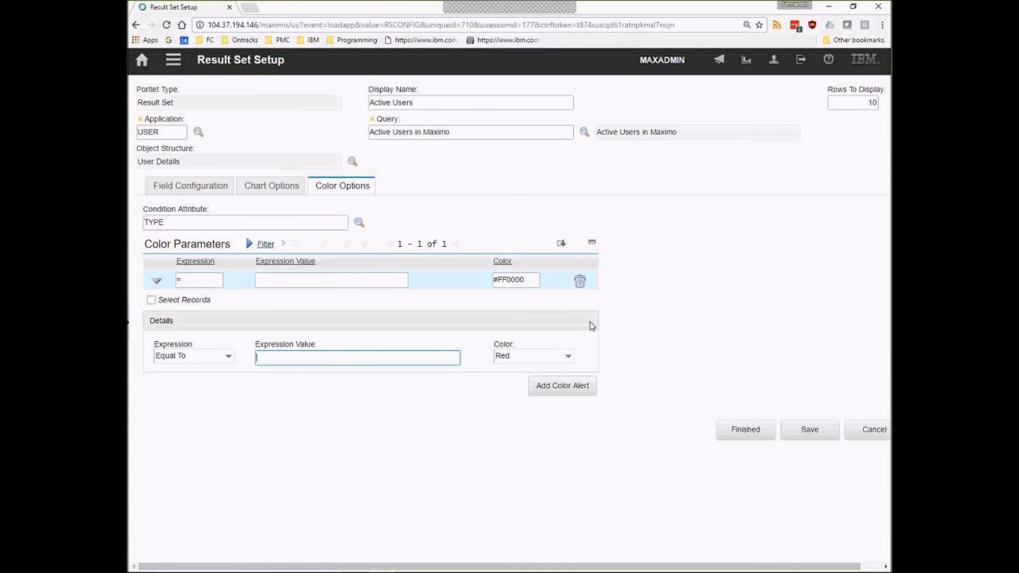
left_click(580, 281)
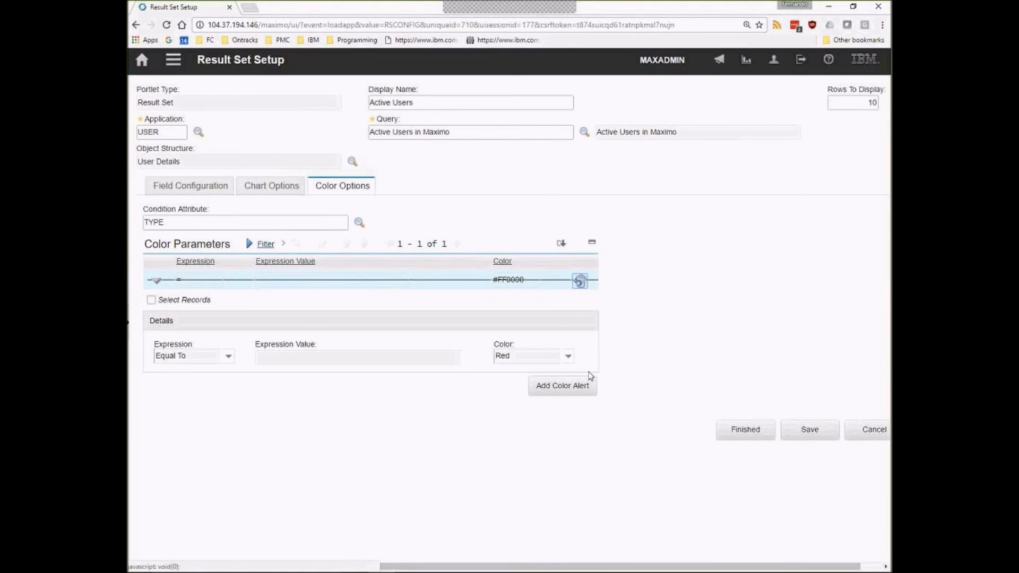
left_click(743, 429)
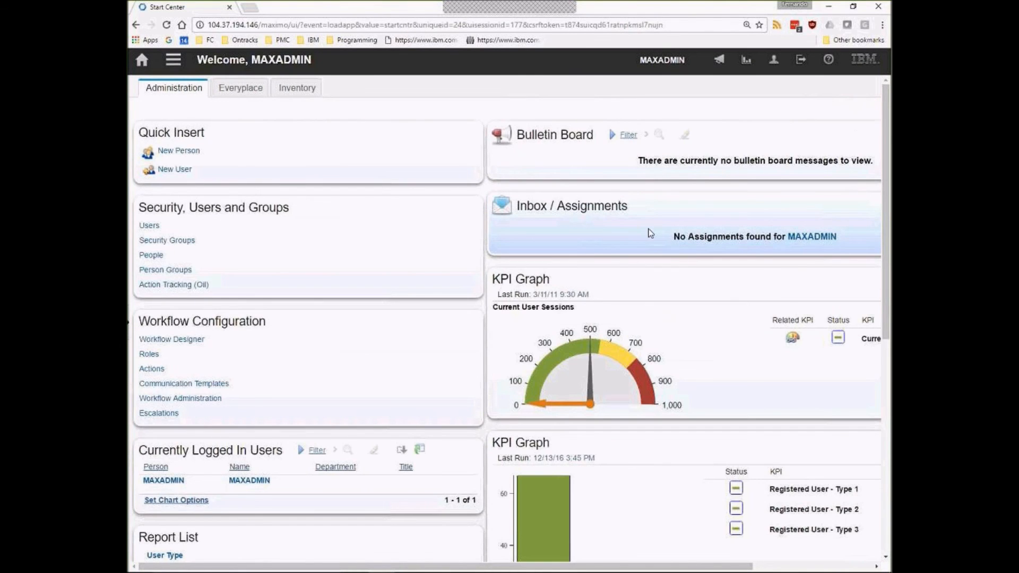
Examine the Active Users bar chart and open the user records behind its TYPE 1 bar.
scroll(653, 223, "down", 5)
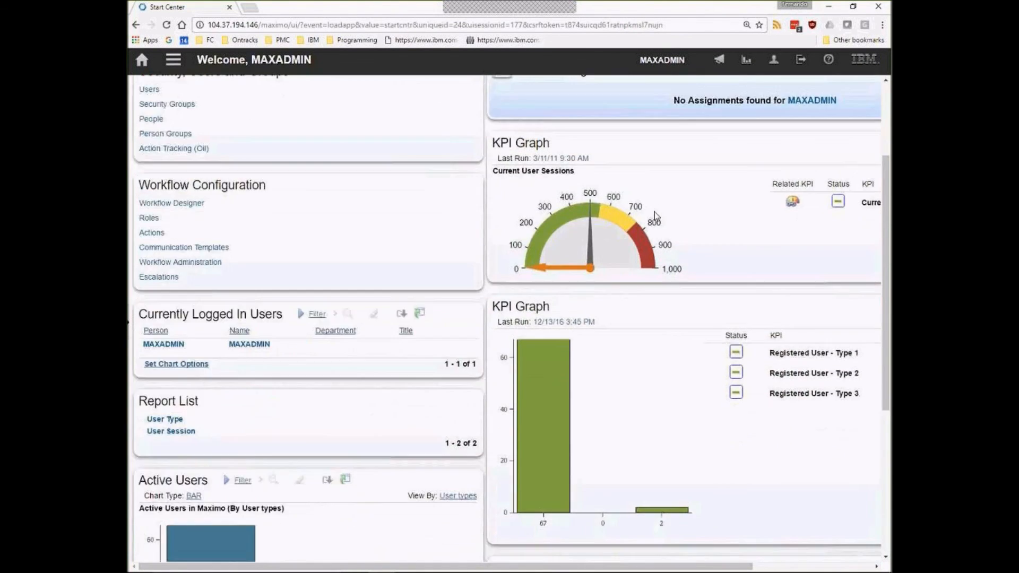
scroll(657, 215, "down", 3)
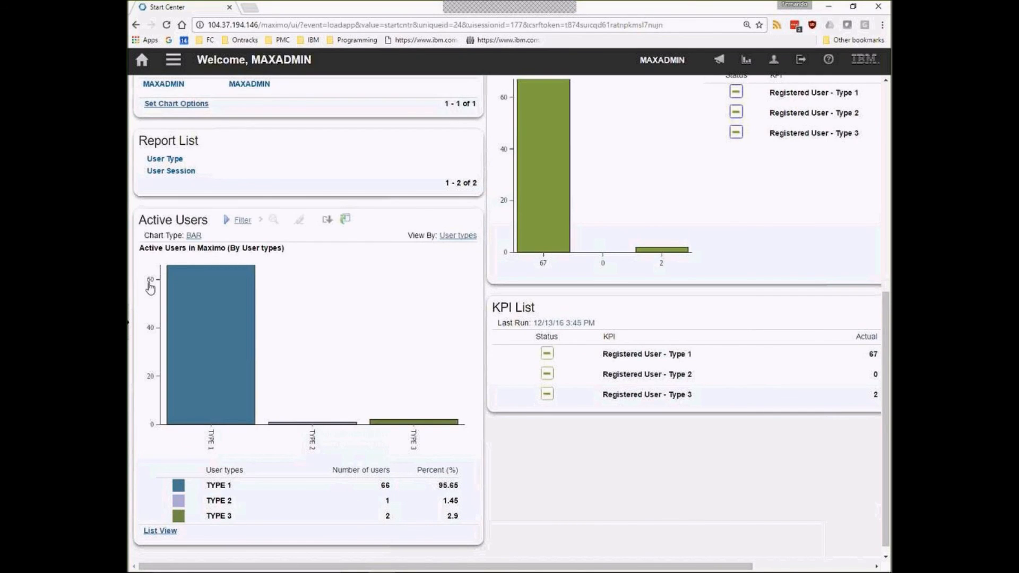
mouse_move(176, 296)
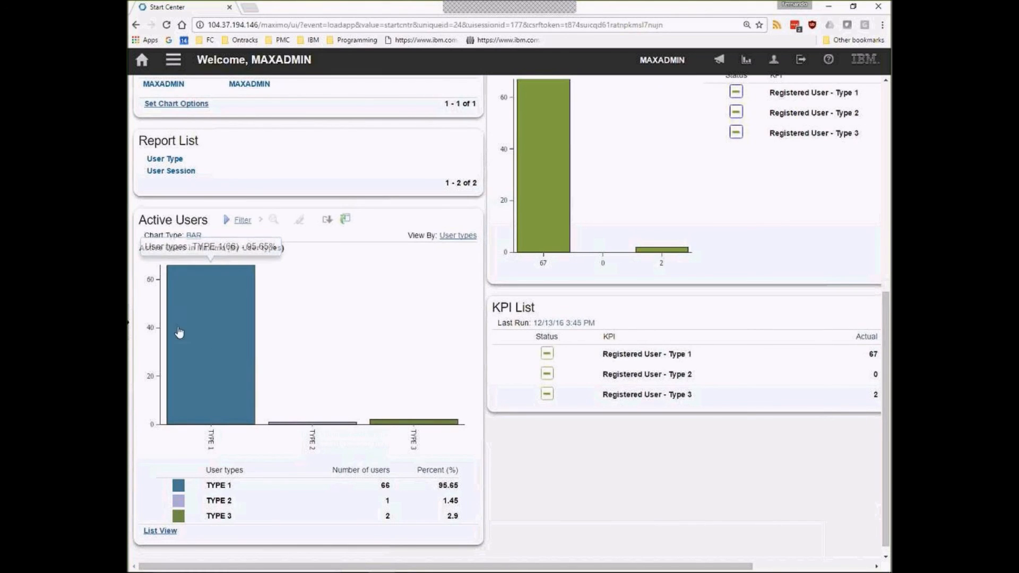
left_click(192, 340)
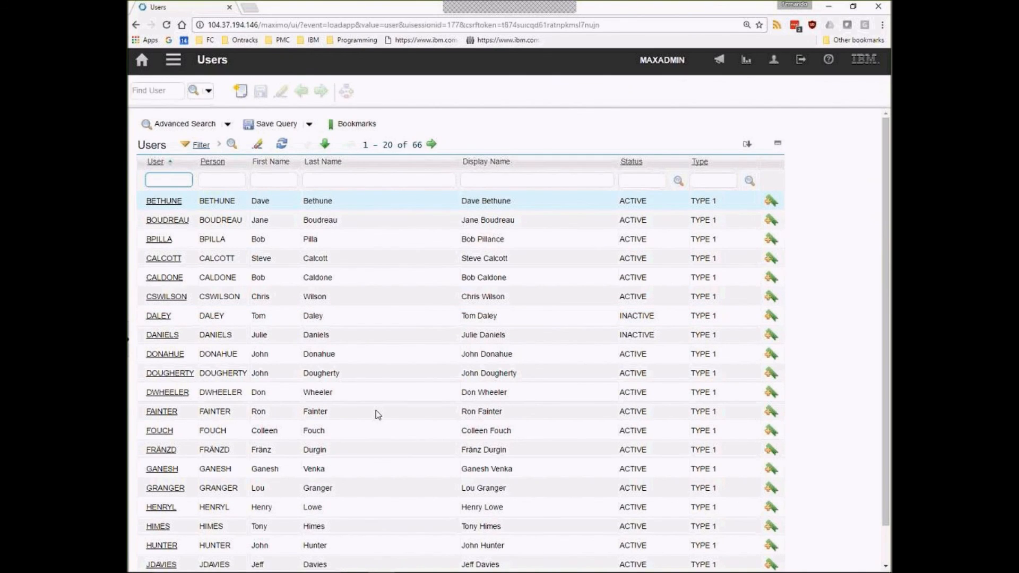
Reopen the Active Users portlet's setup from the Start Center and compare the available fields of User Details and Personal (Must Be Fields).
left_click(143, 61)
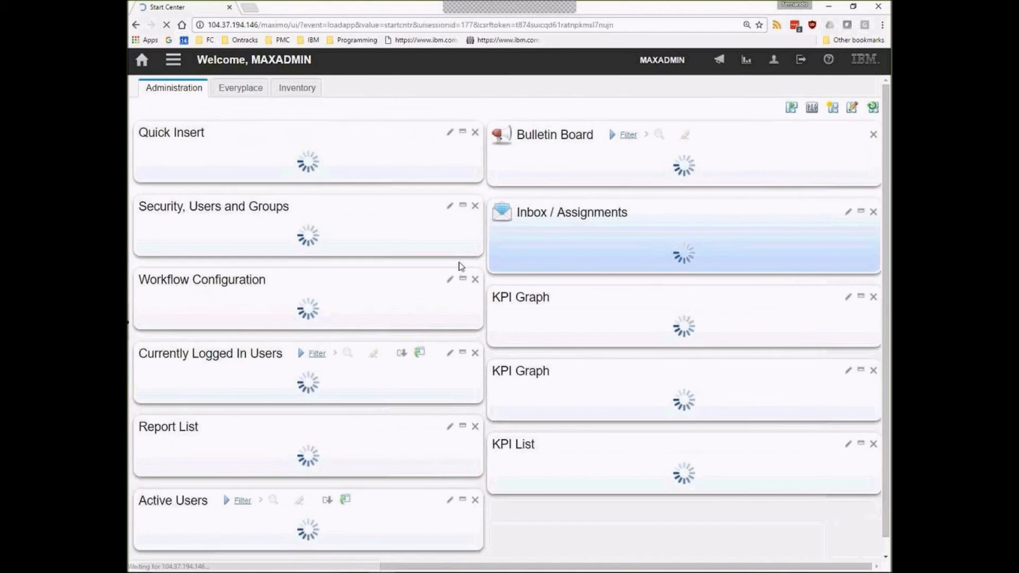
scroll(411, 326, "down", 4)
scroll(425, 308, "down", 2)
left_click(450, 275)
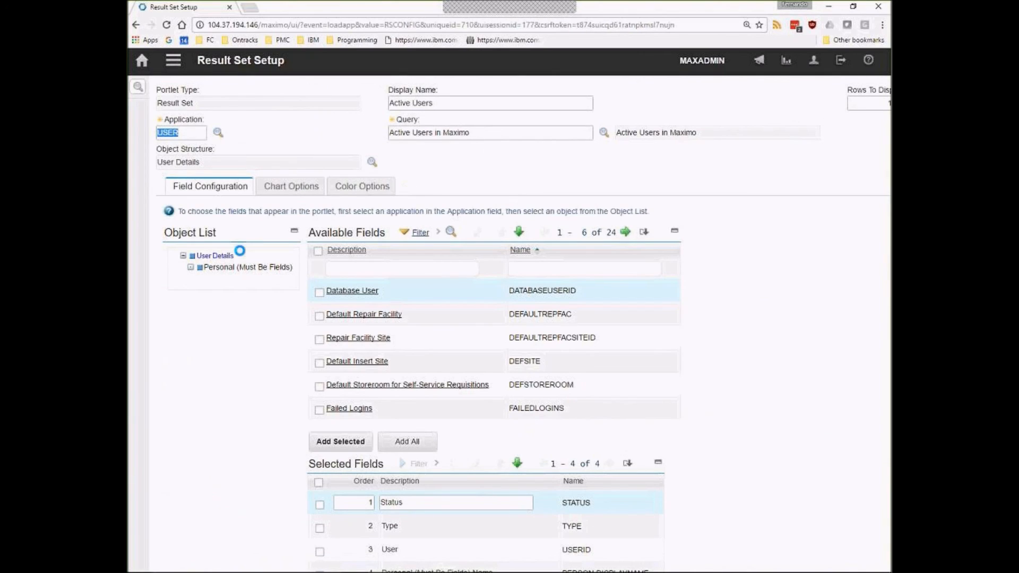
left_click(226, 272)
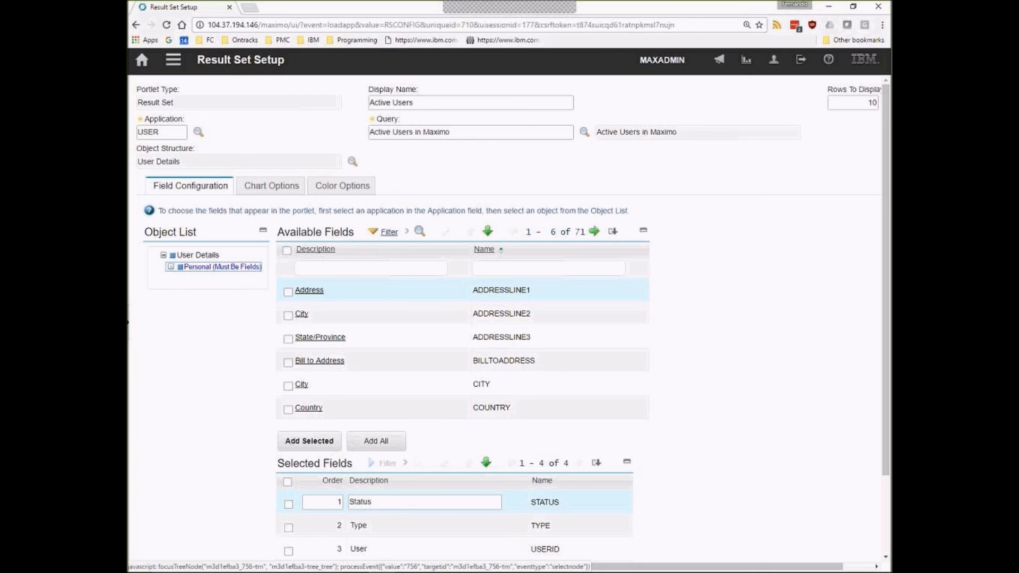
left_click(204, 256)
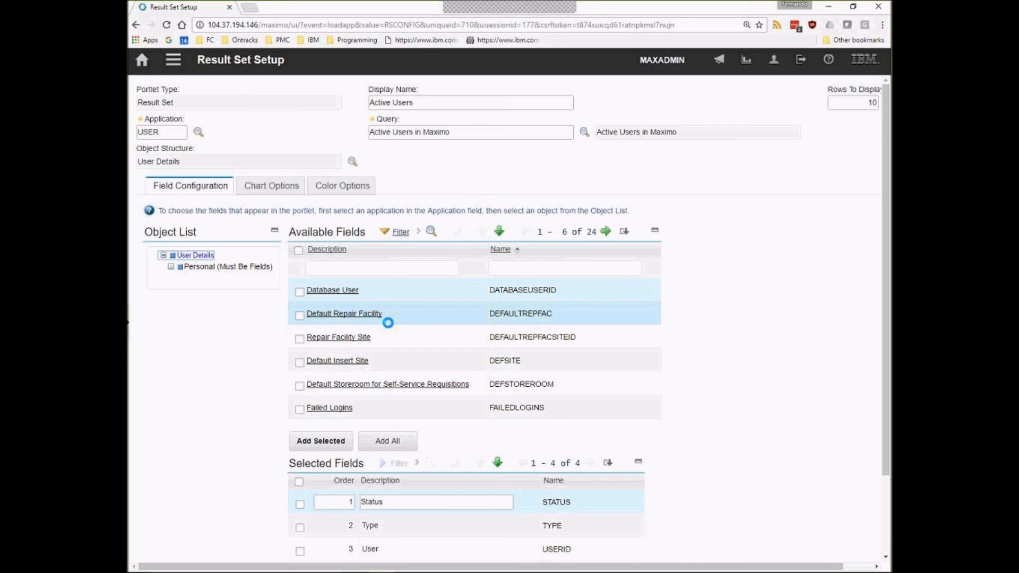
left_click(222, 267)
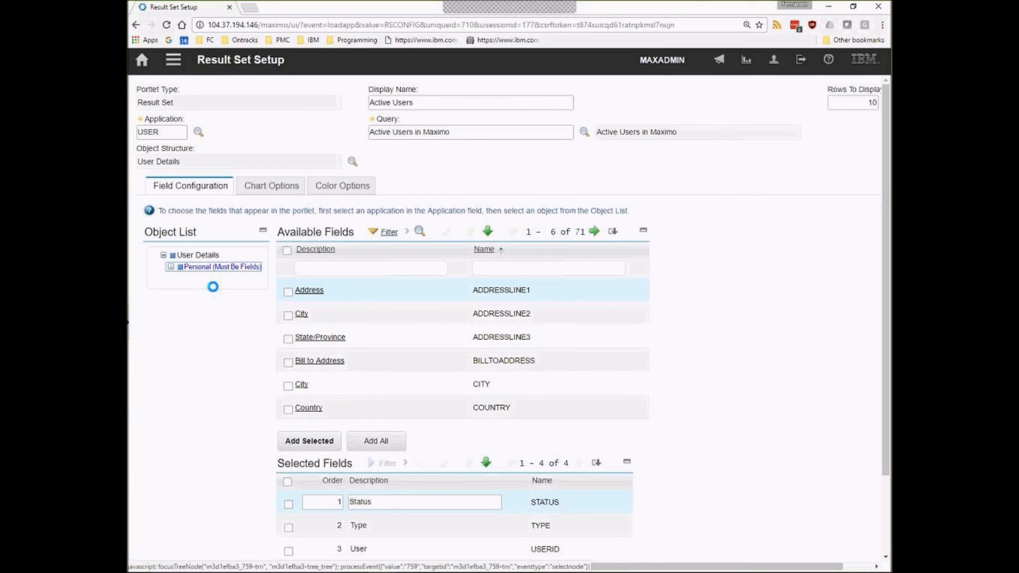
Open the Object Structures application, filter the object structures by "user" and open REP_USER.
left_click(174, 60)
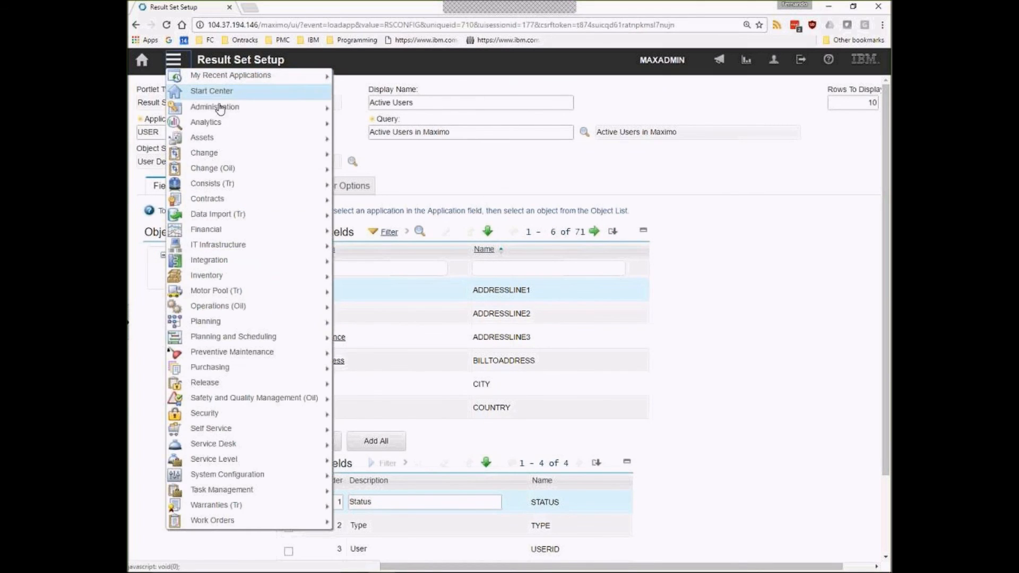
mouse_move(230, 265)
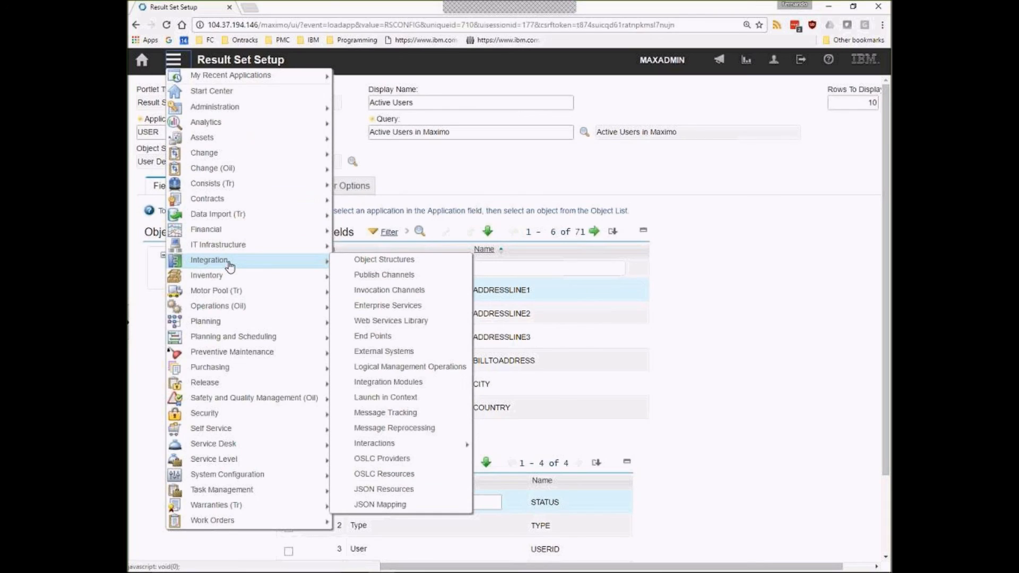
left_click(376, 263)
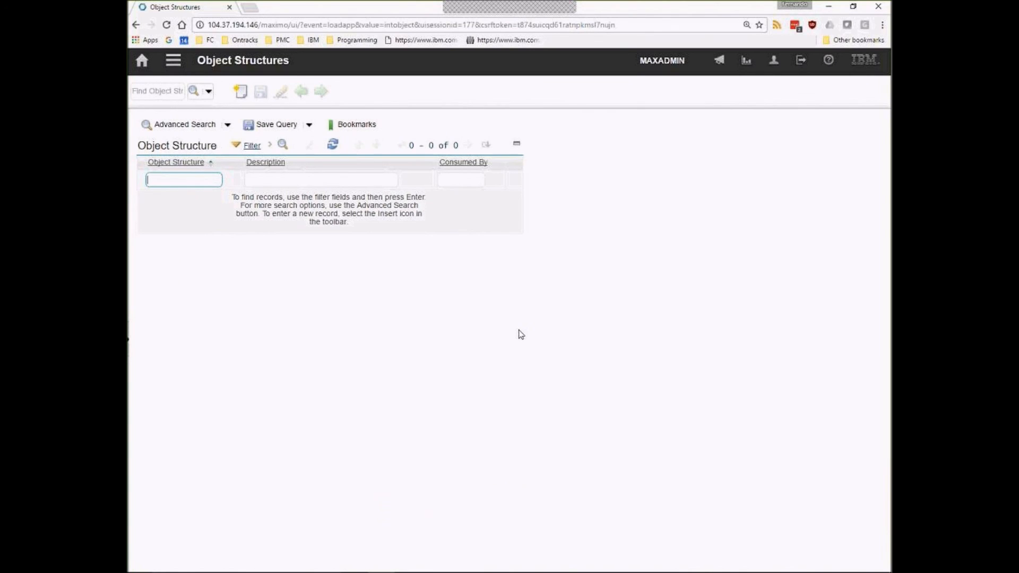
type("user")
key("Return")
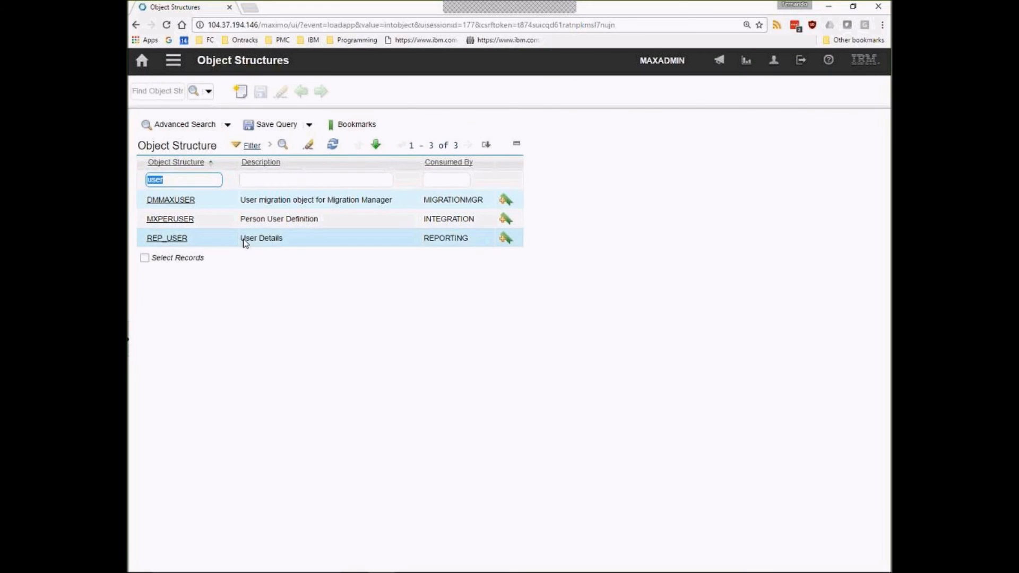
left_click(168, 240)
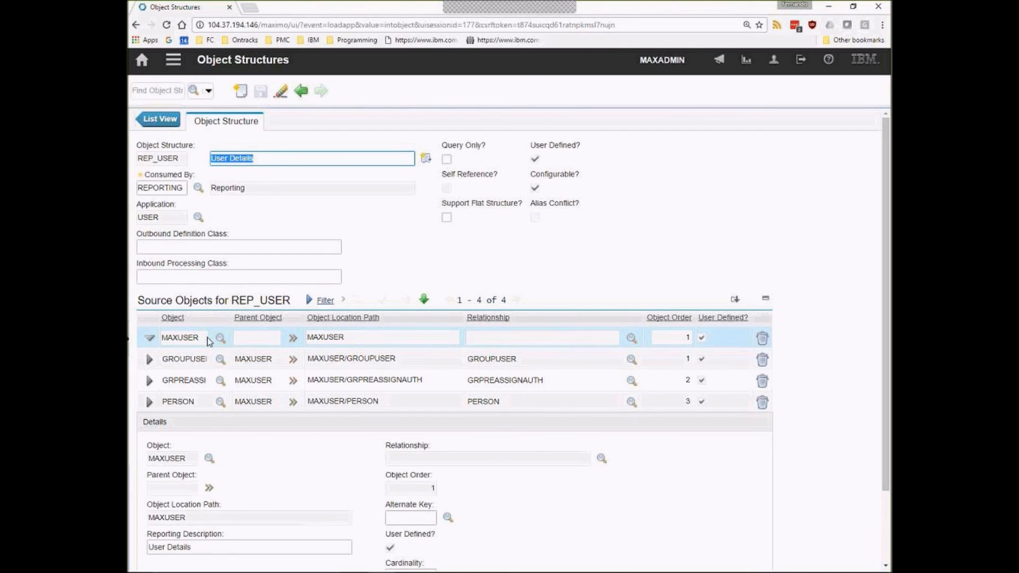
Examine REP_USER's source objects, comparing the cardinality of the PERSON and GROUPUSER objects in their details.
scroll(285, 356, "down", 2)
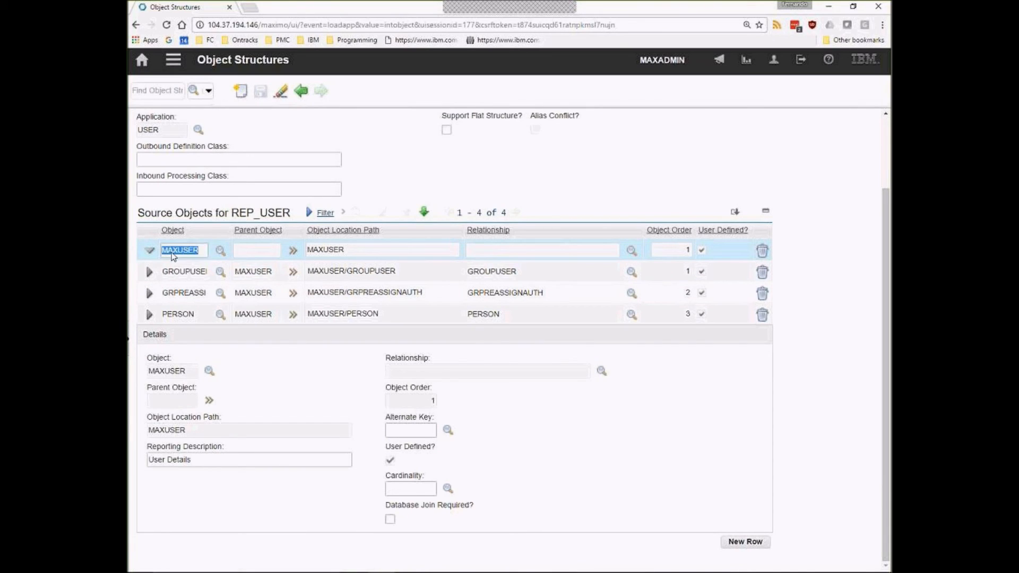
left_click(179, 317)
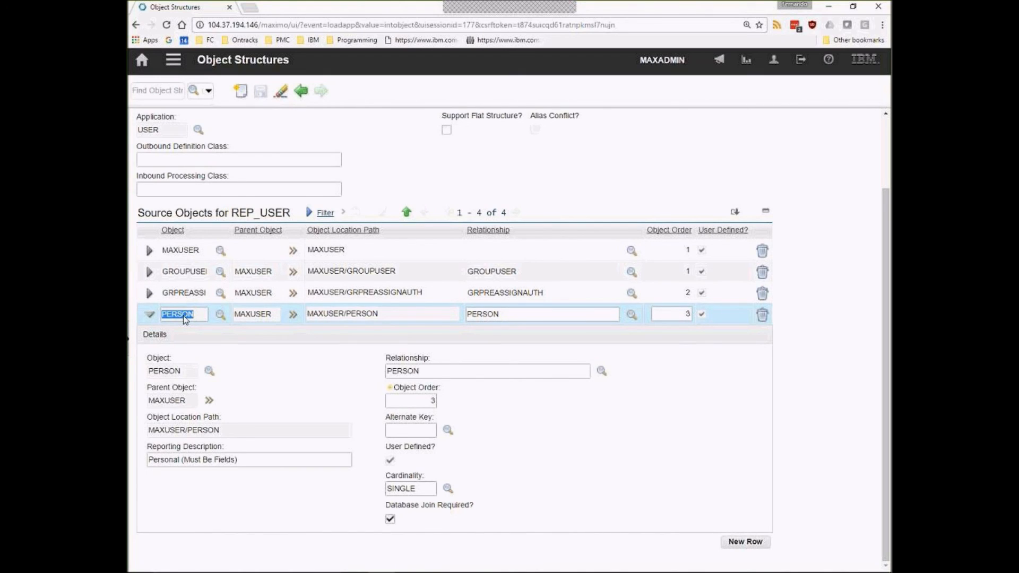
left_click(409, 491)
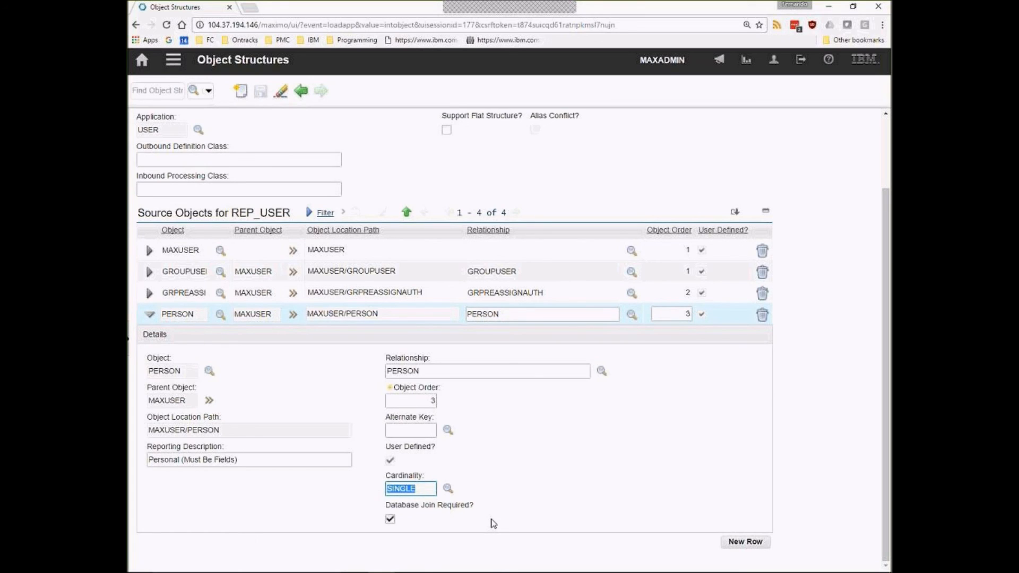
left_click(537, 555)
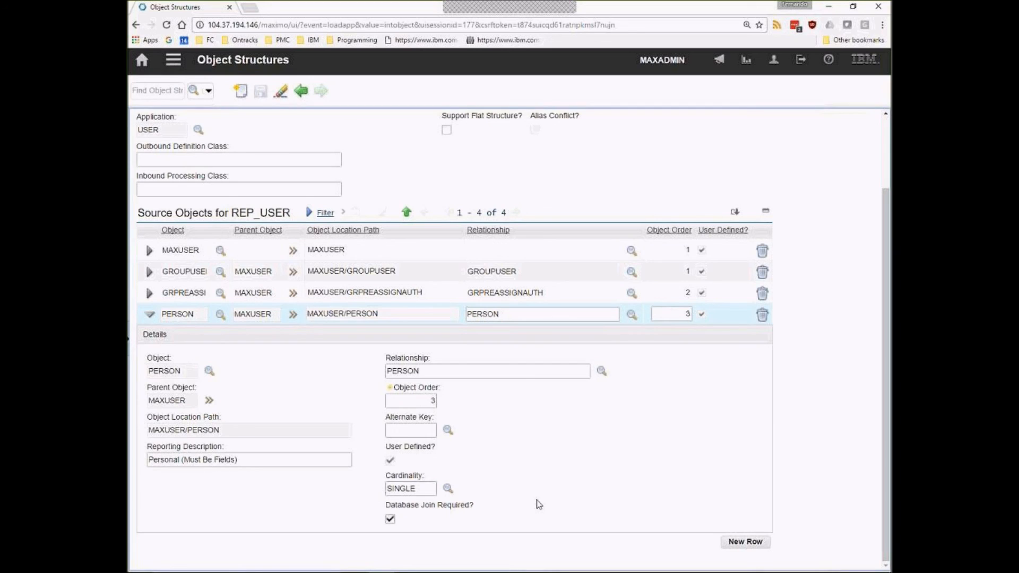
left_click(150, 273)
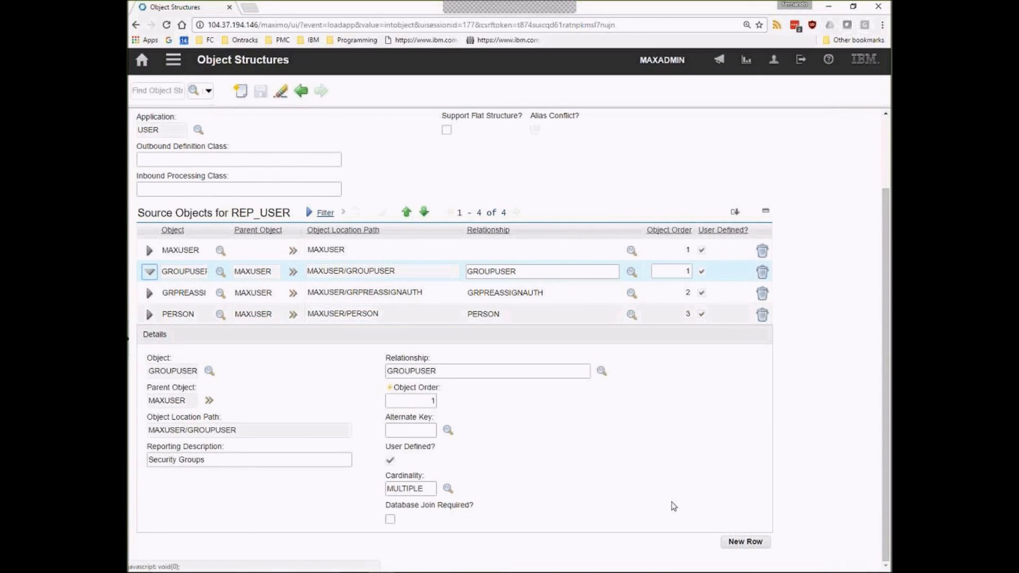
scroll(584, 440, "up", 3)
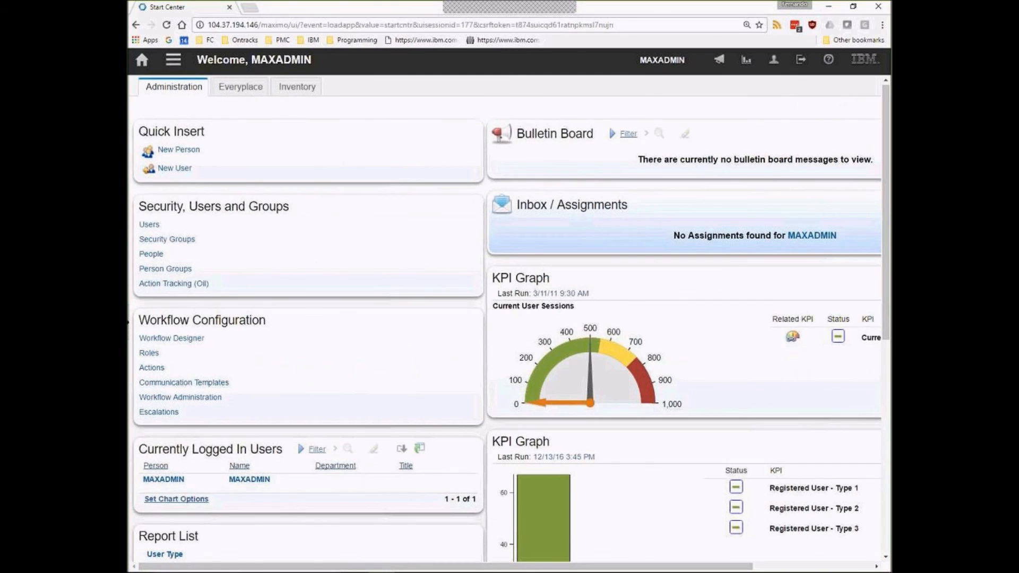
Open the KPI Manager application from the Start Center and list all KPIs.
scroll(638, 473, "down", 5)
scroll(638, 472, "up", 5)
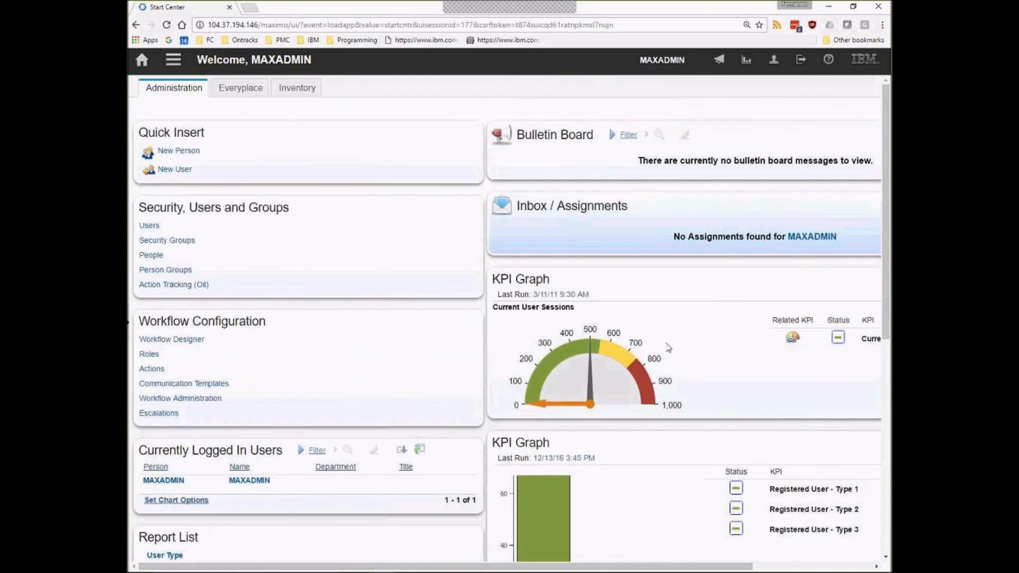
left_click(173, 59)
mouse_move(233, 125)
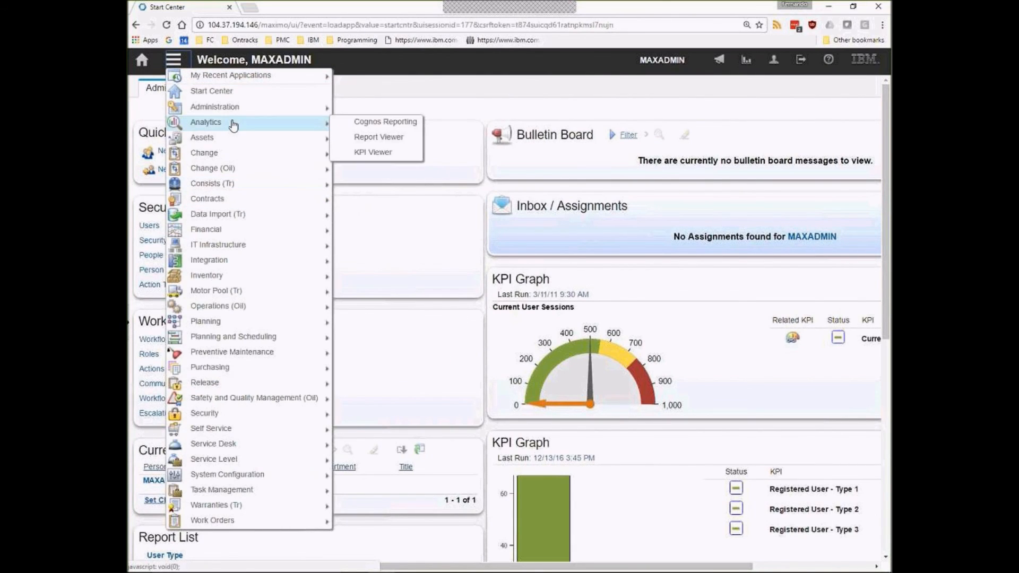
mouse_move(430, 160)
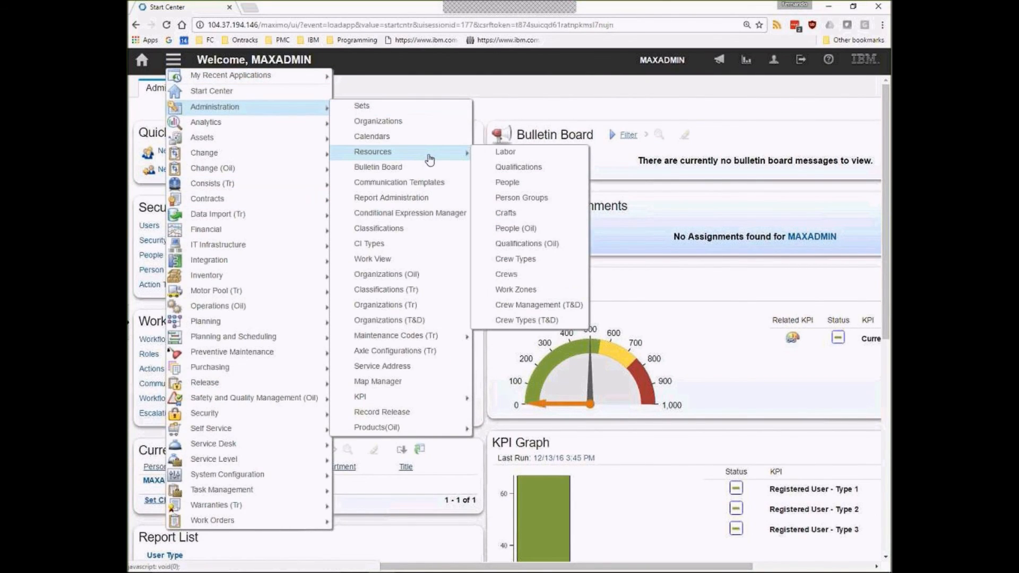
mouse_move(419, 397)
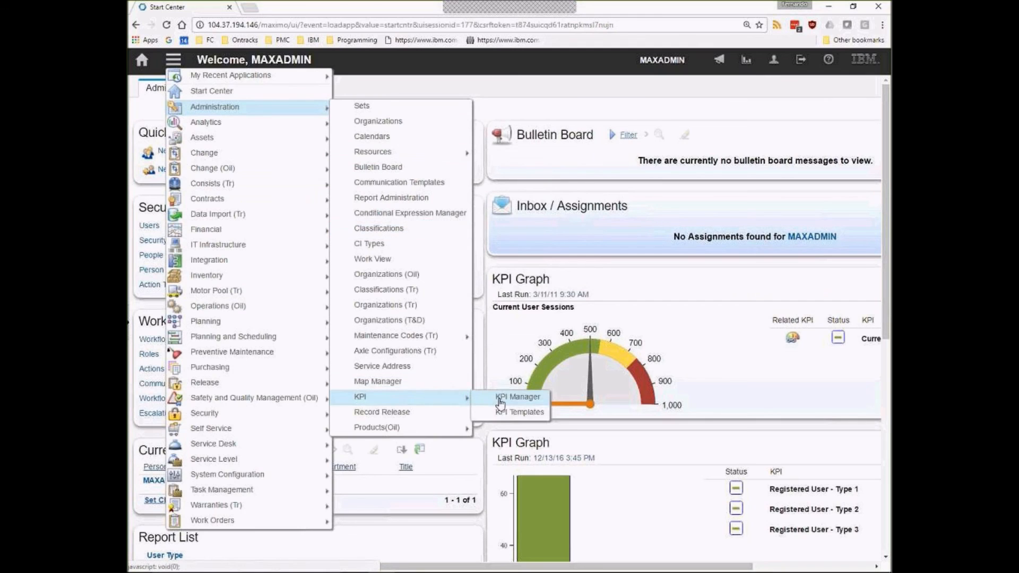
left_click(504, 399)
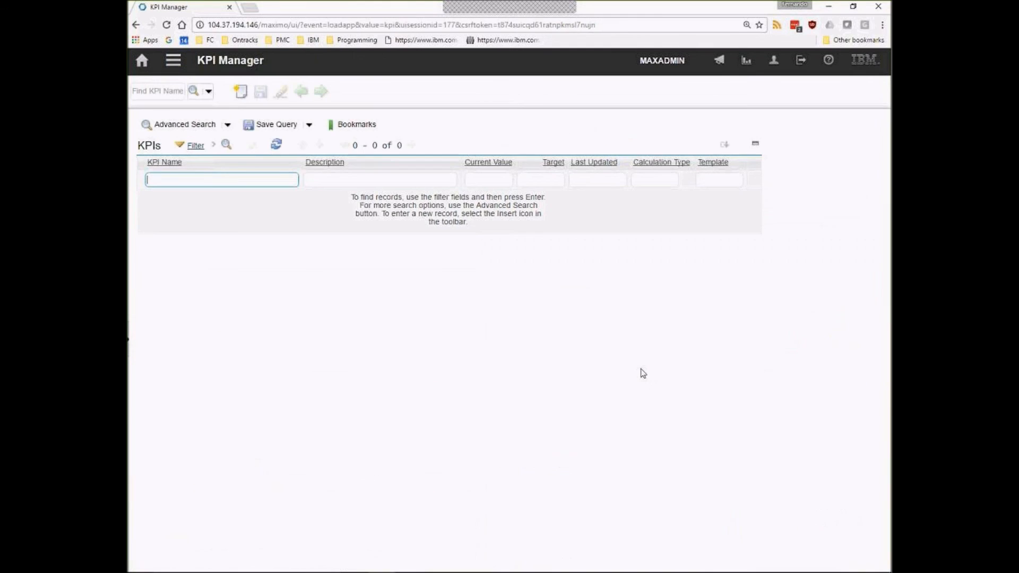
key("Return")
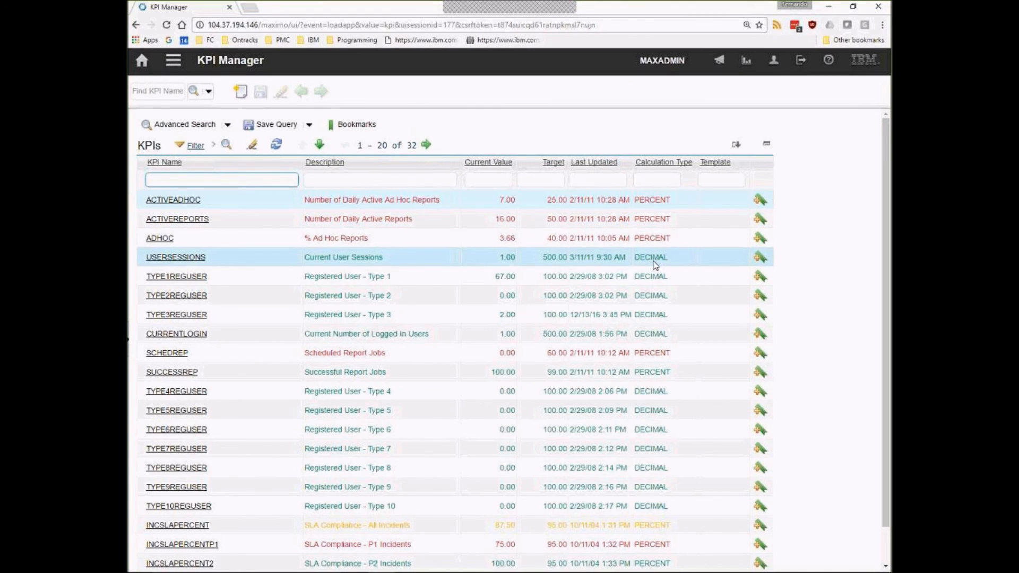
Open the ACTIVEADHOC KPI and examine the Select and Where clauses of its query.
left_click(185, 200)
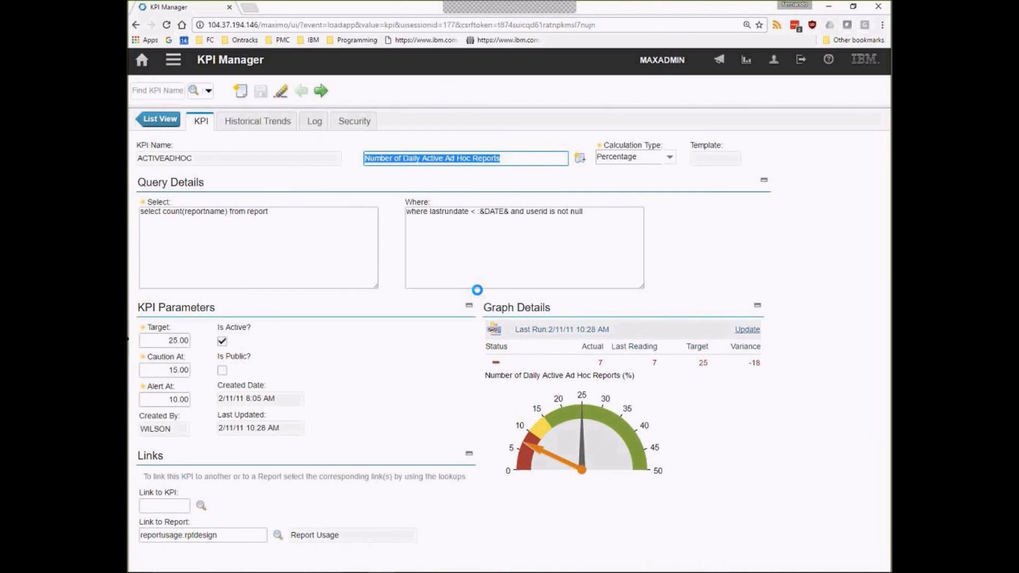
left_click(311, 229)
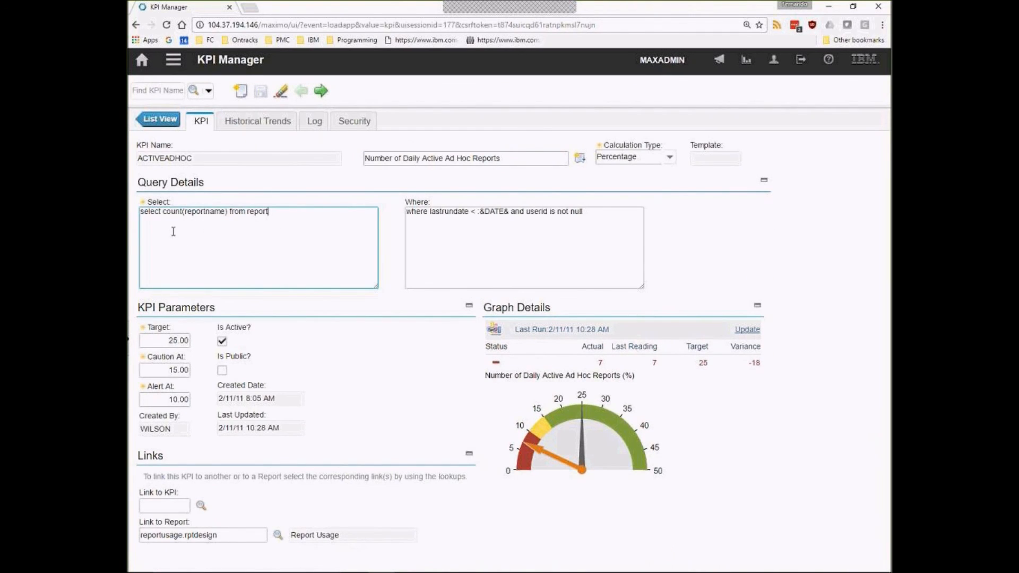
left_click_drag(147, 231, 307, 230)
left_click(293, 260)
left_click_drag(577, 250, 386, 211)
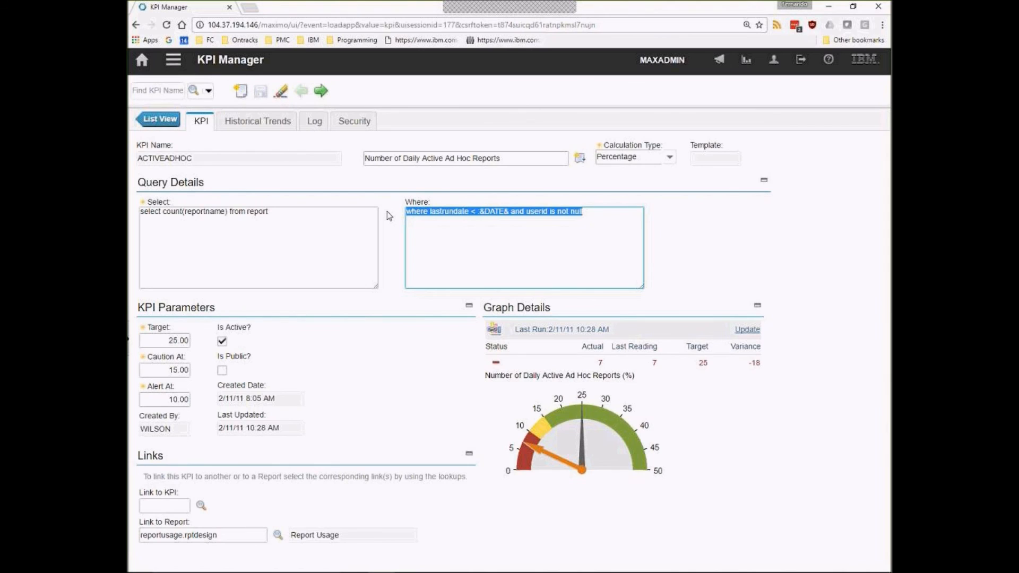
Advance through the KPI records to USERSESSIONS and examine its Select and Where clauses.
left_click(321, 91)
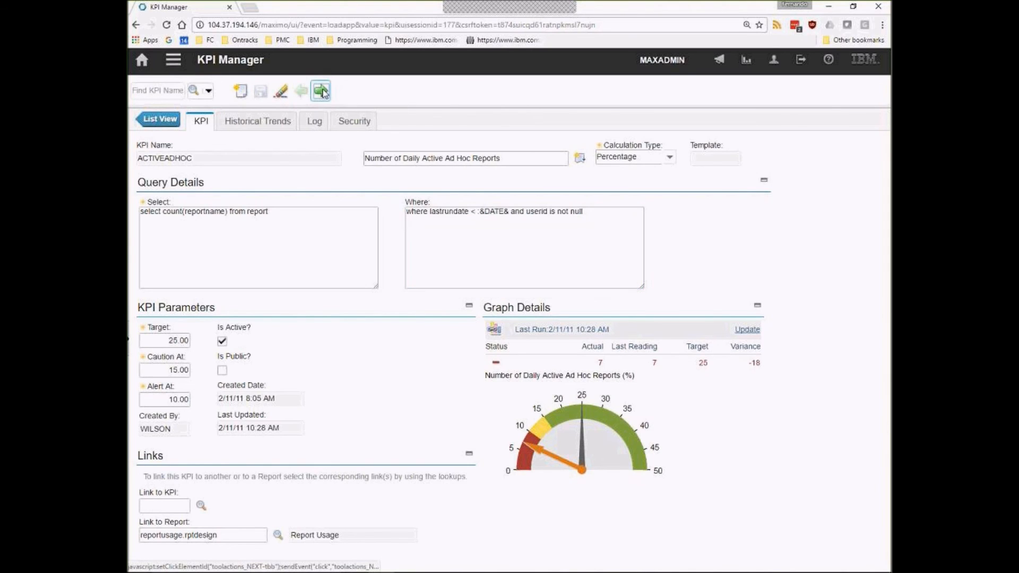
left_click(321, 91)
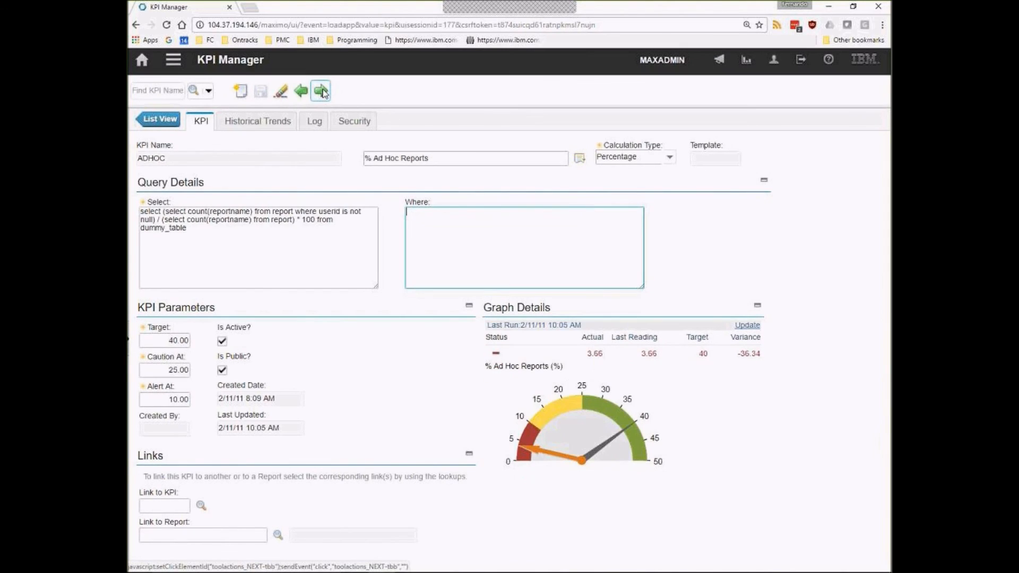
left_click(321, 91)
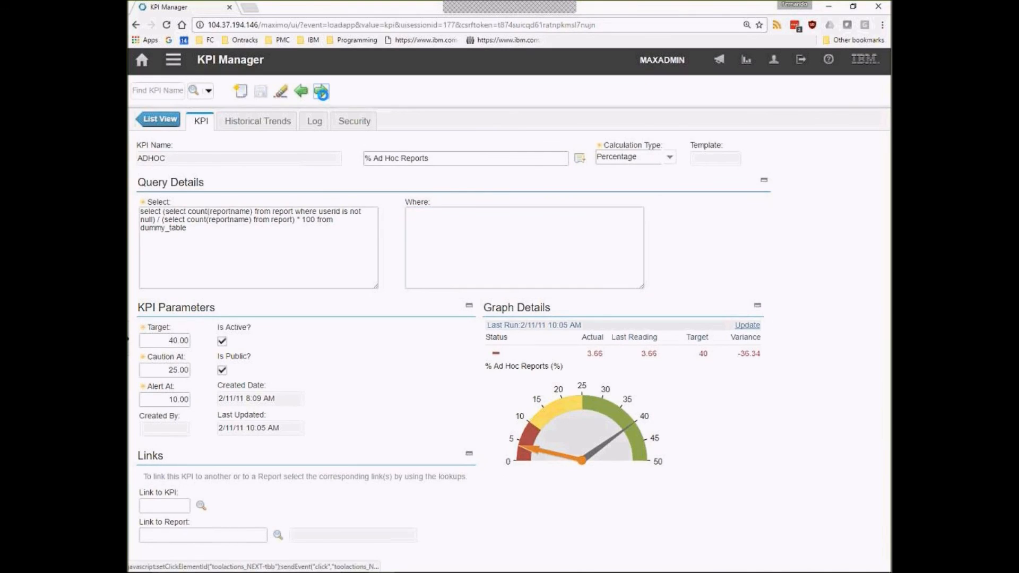
left_click(287, 236)
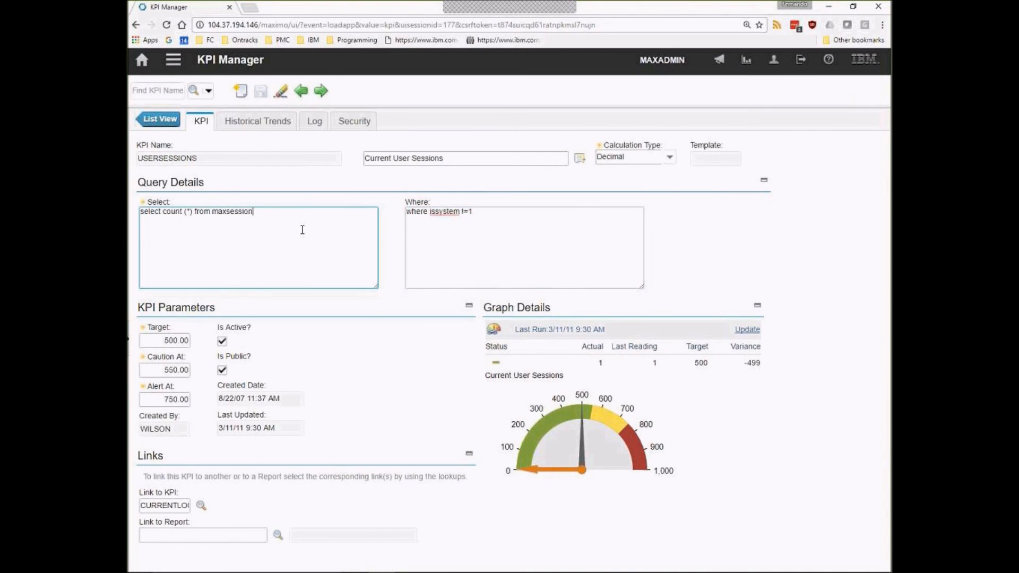
left_click(382, 161)
left_click(261, 250)
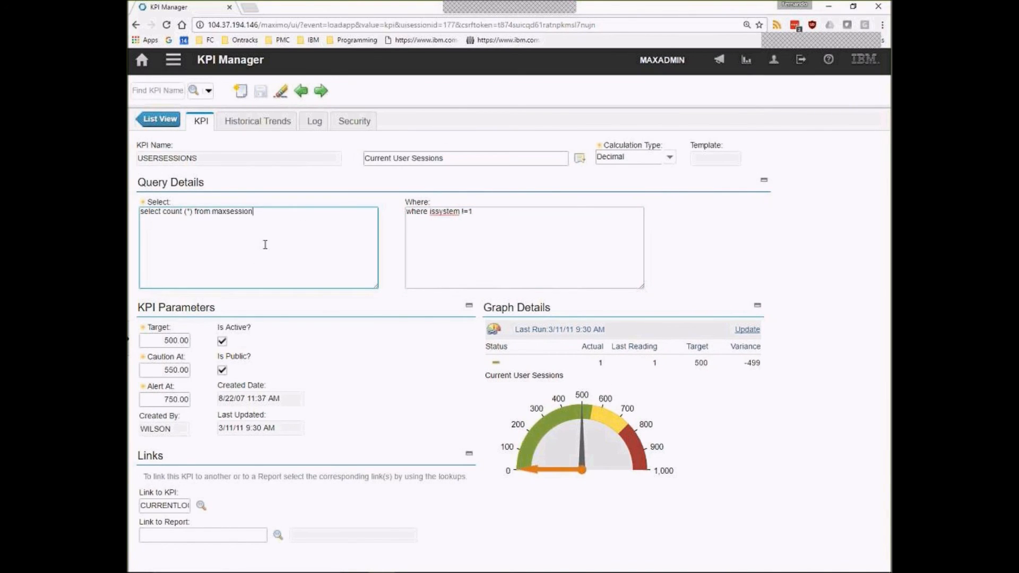
left_click_drag(254, 212, 137, 215)
left_click(235, 222)
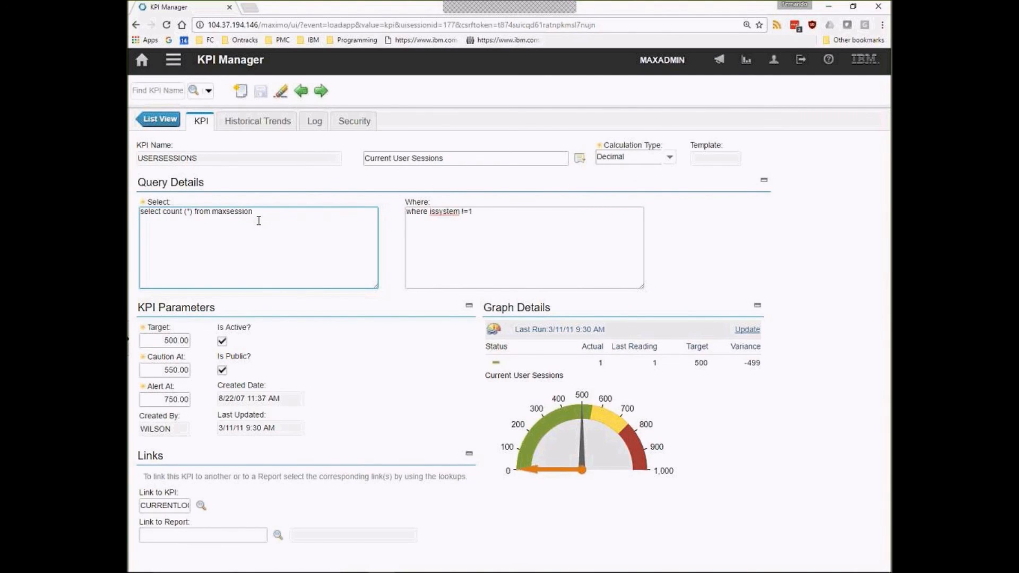
double_click(222, 212)
left_click(454, 234)
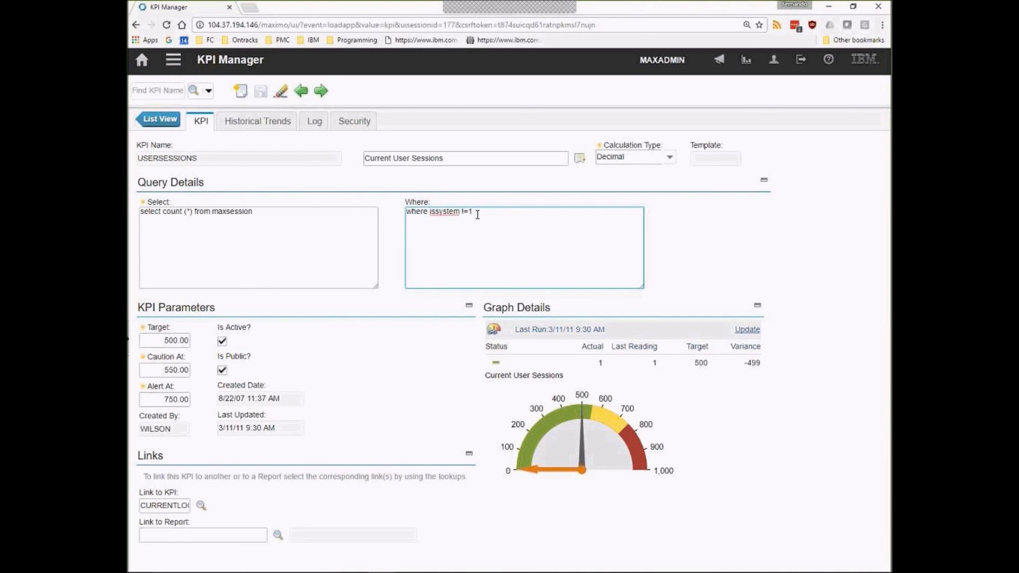
left_click(261, 218)
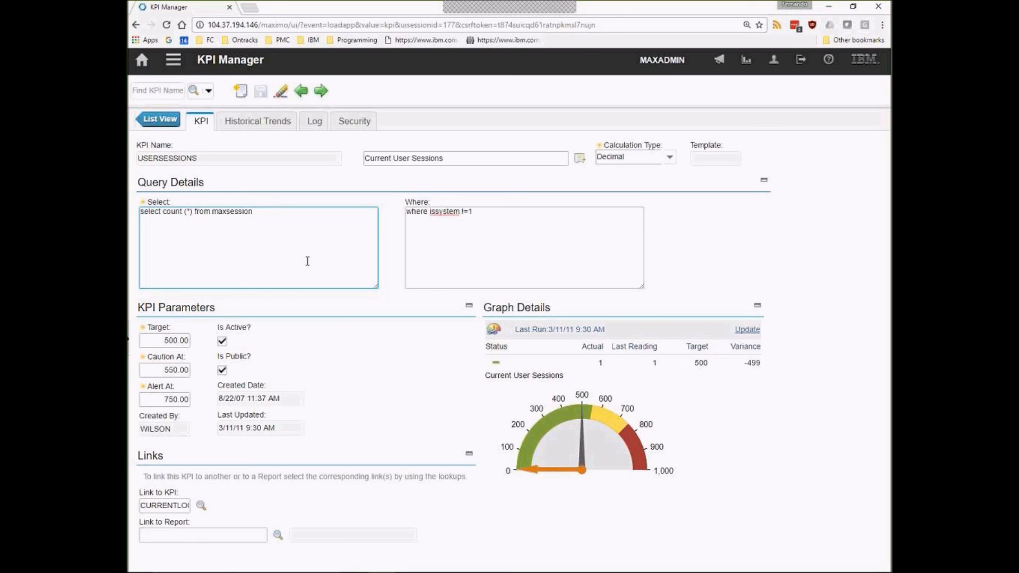
left_click(544, 252)
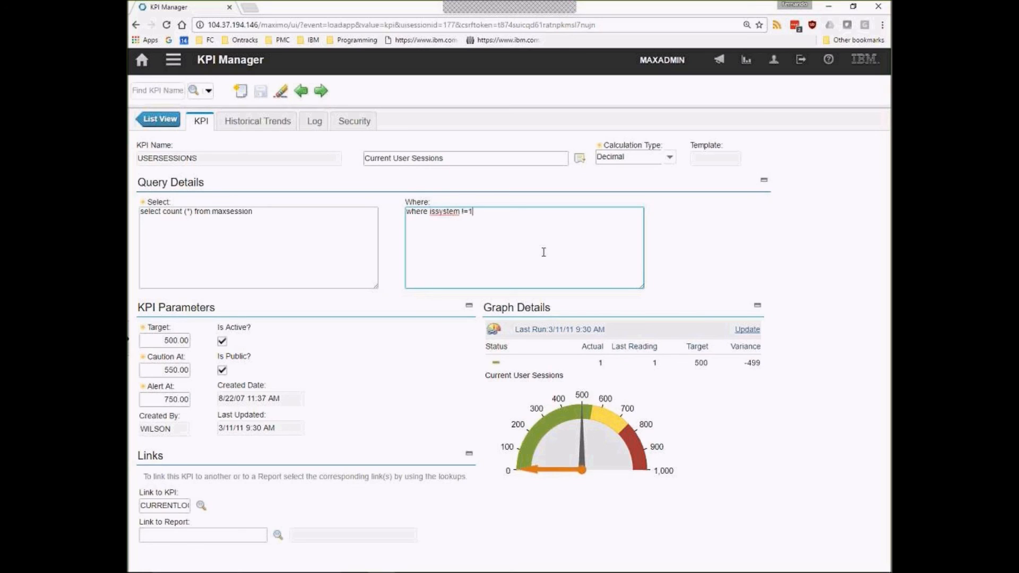
Examine the Target, Caution At and Alert At parameters of USERSESSIONS against its gauge.
left_click(183, 340)
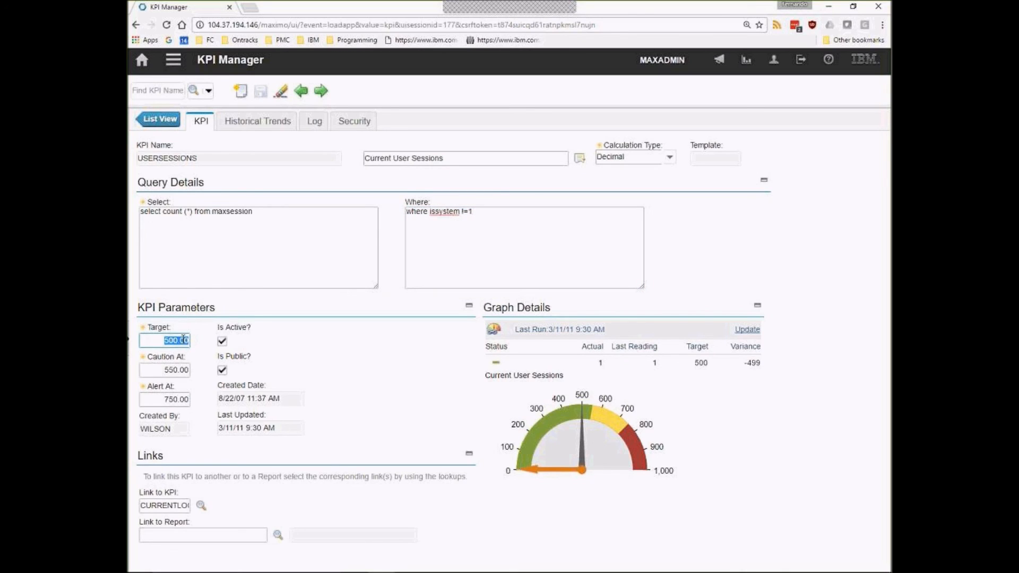
left_click(181, 370)
left_click(178, 401)
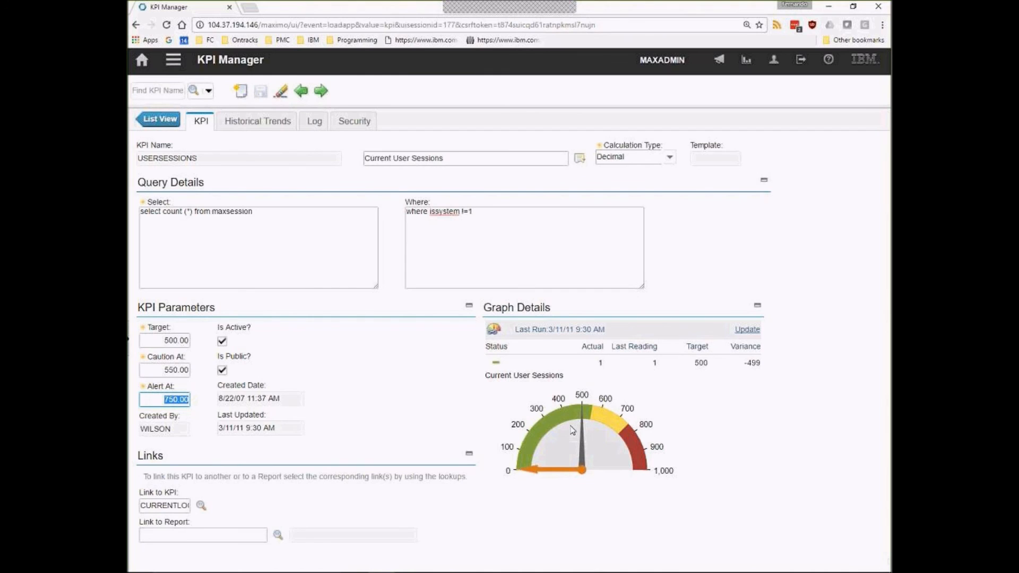
left_click(375, 372)
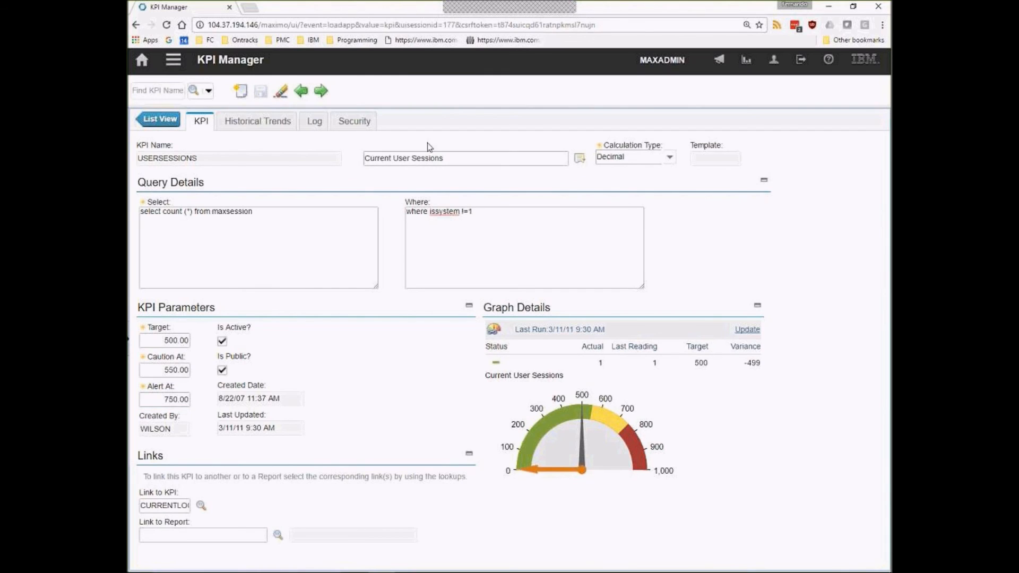
Open the TYPE1REGUSER KPI from the KPI list and link it to the USERSESSIONS KPI.
left_click(165, 121)
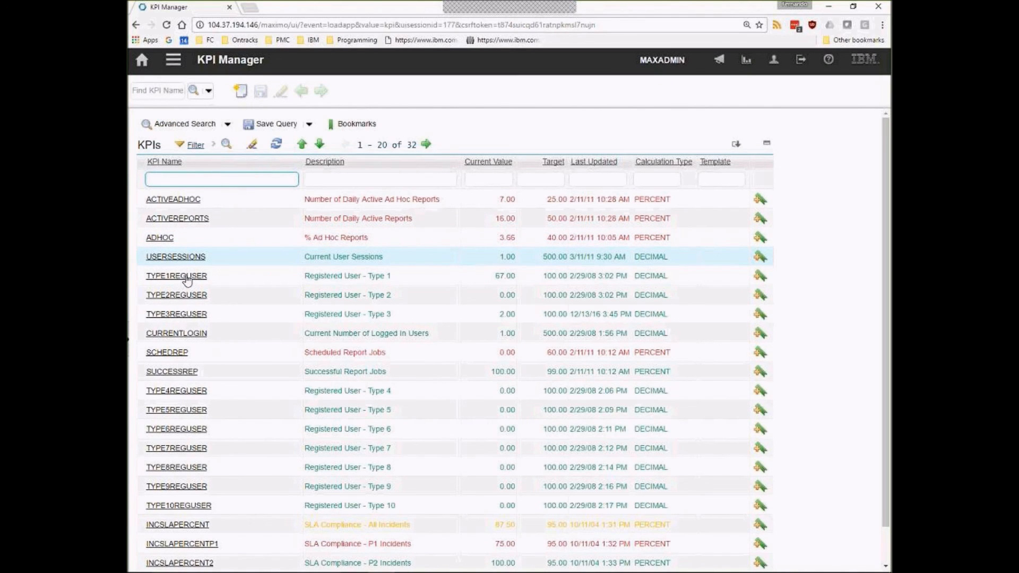
left_click(187, 282)
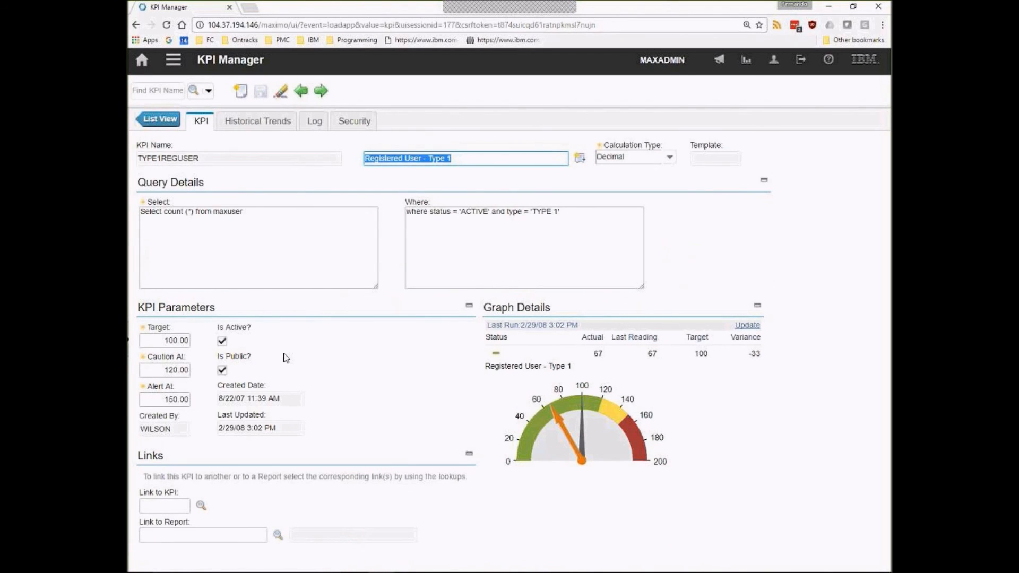
left_click(169, 504)
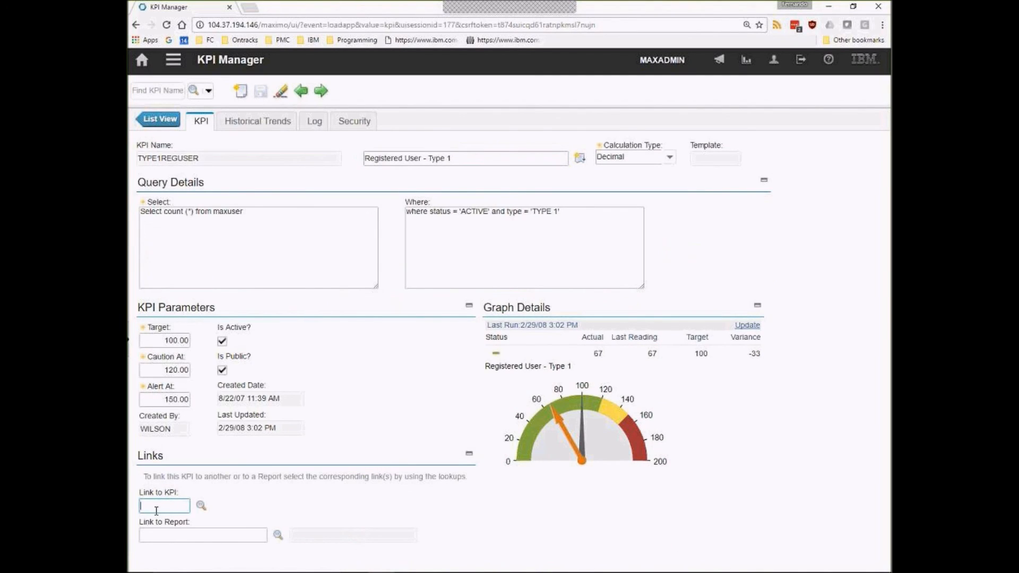
left_click(201, 506)
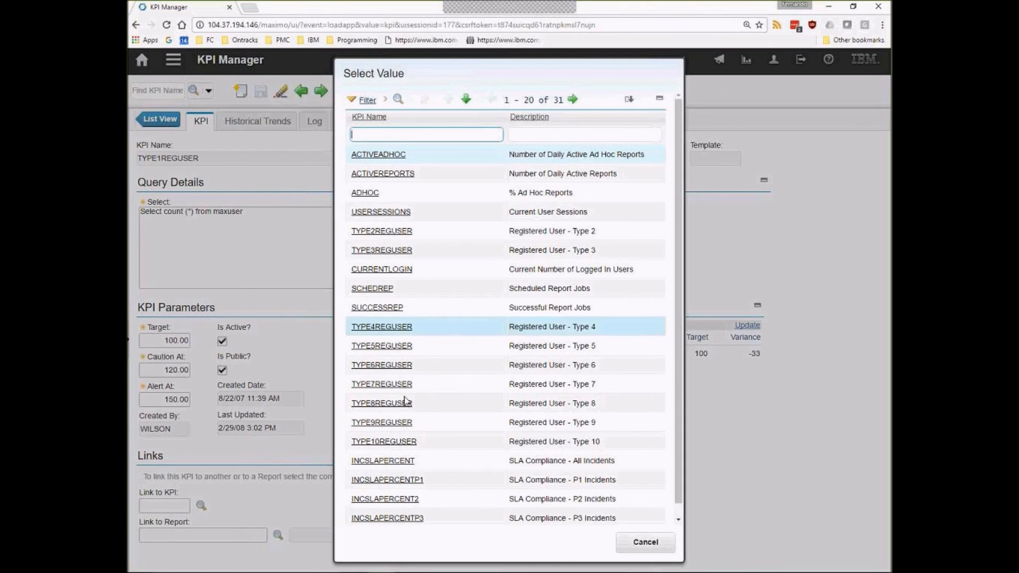
left_click(374, 214)
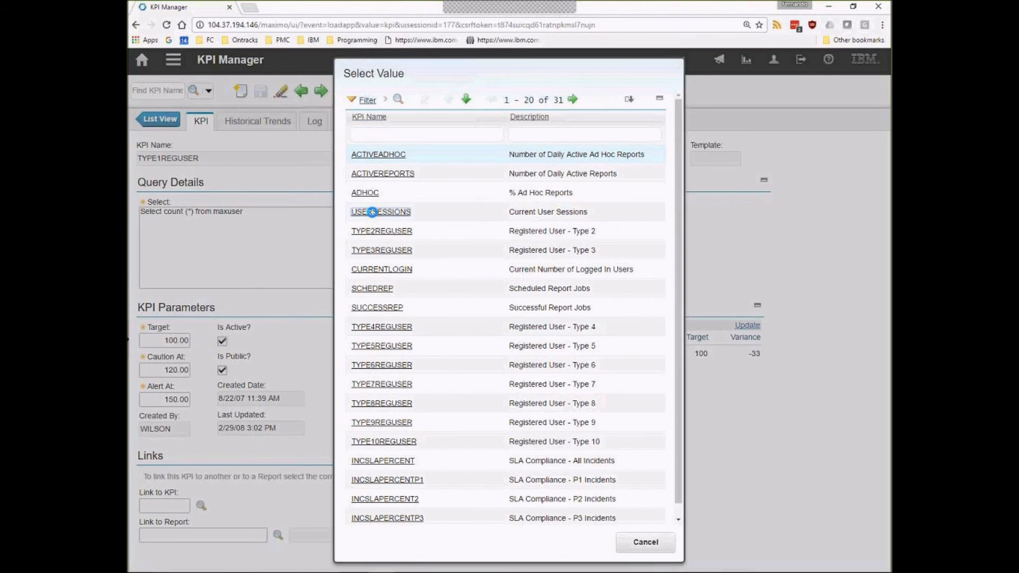
Filter the reports by "user", link TYPE1REGUSER to the User Session report and save the KPI.
left_click(170, 534)
left_click(278, 535)
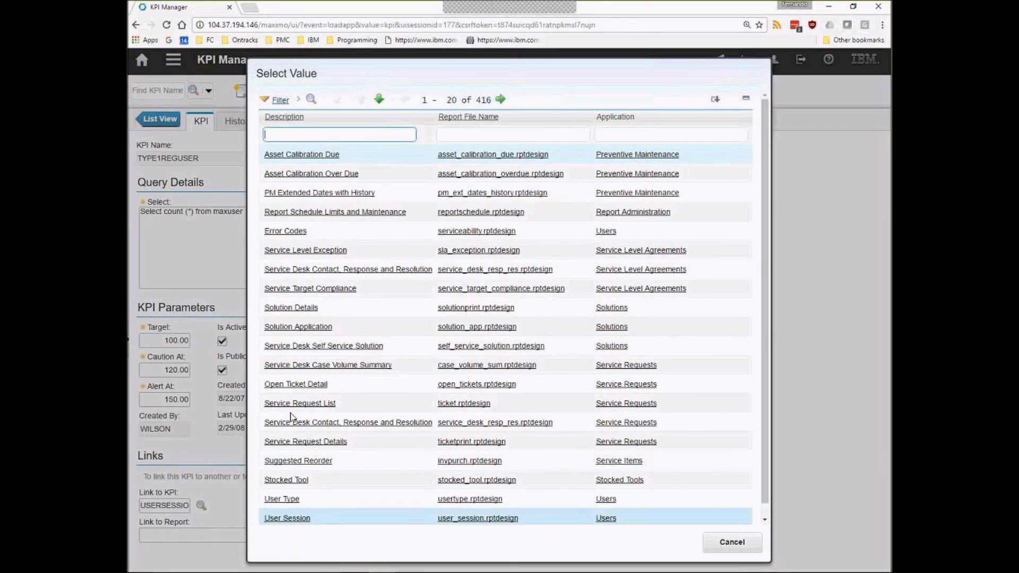
type("user")
key("Return")
left_click(295, 177)
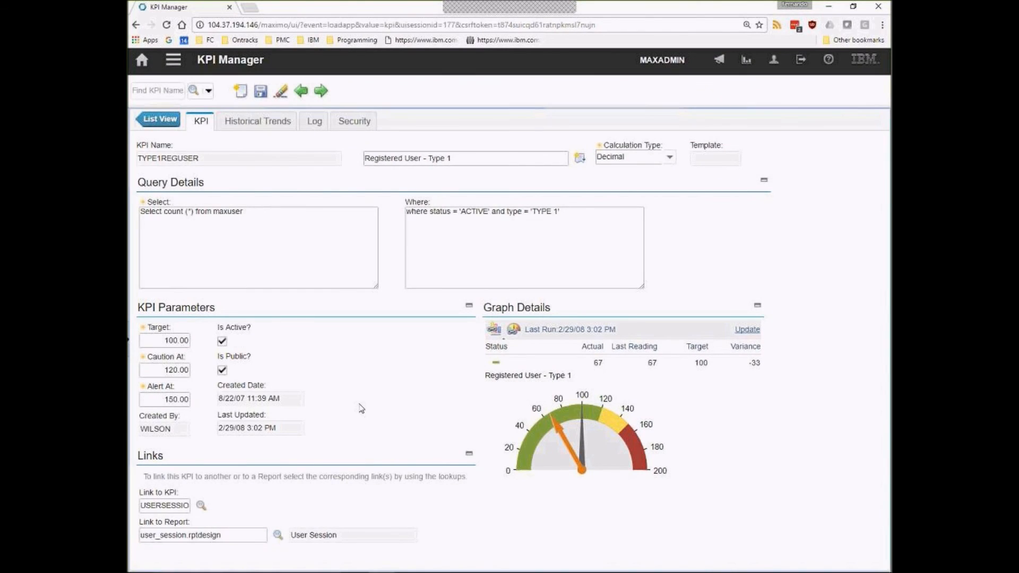
left_click(260, 91)
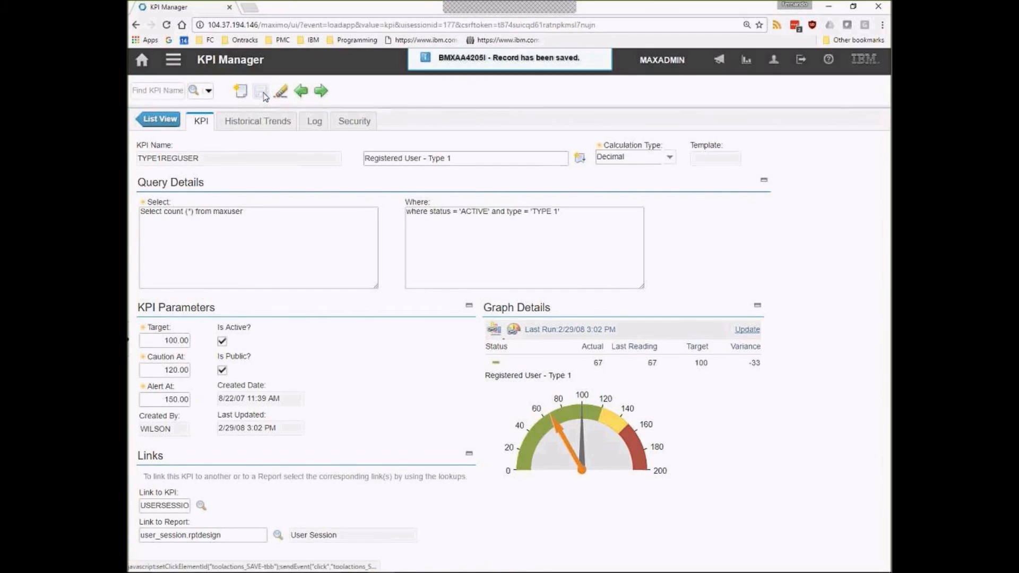
double_click(171, 163)
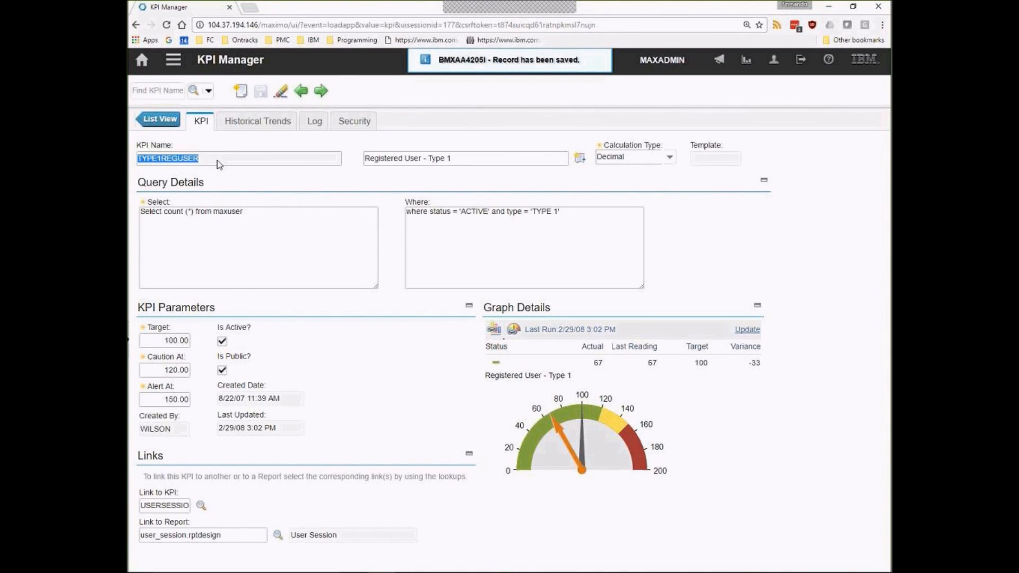
Return to the Start Center and check the Registered User KPI graph for its related report and KPI links.
left_click(143, 61)
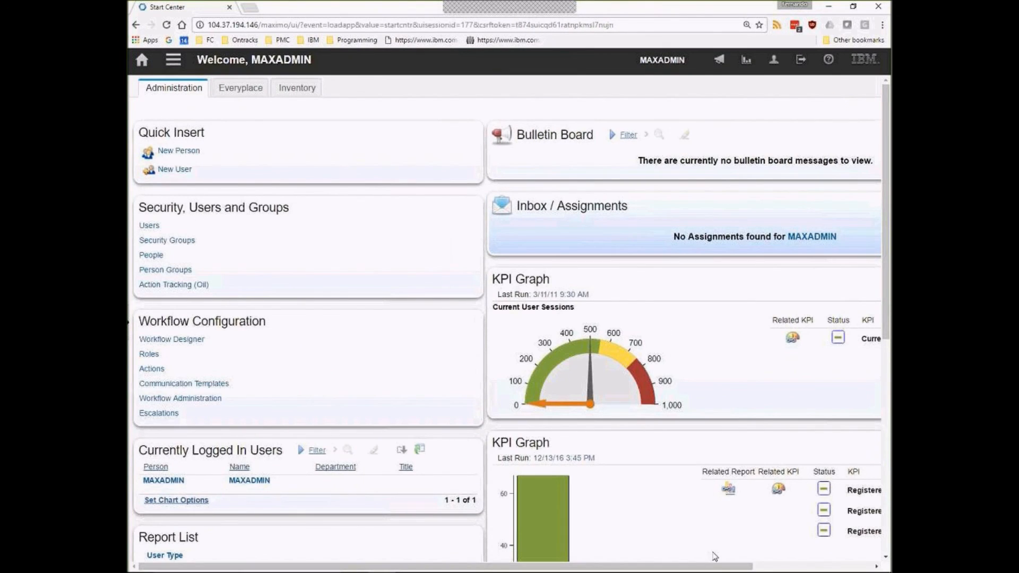
left_click_drag(714, 567, 864, 563)
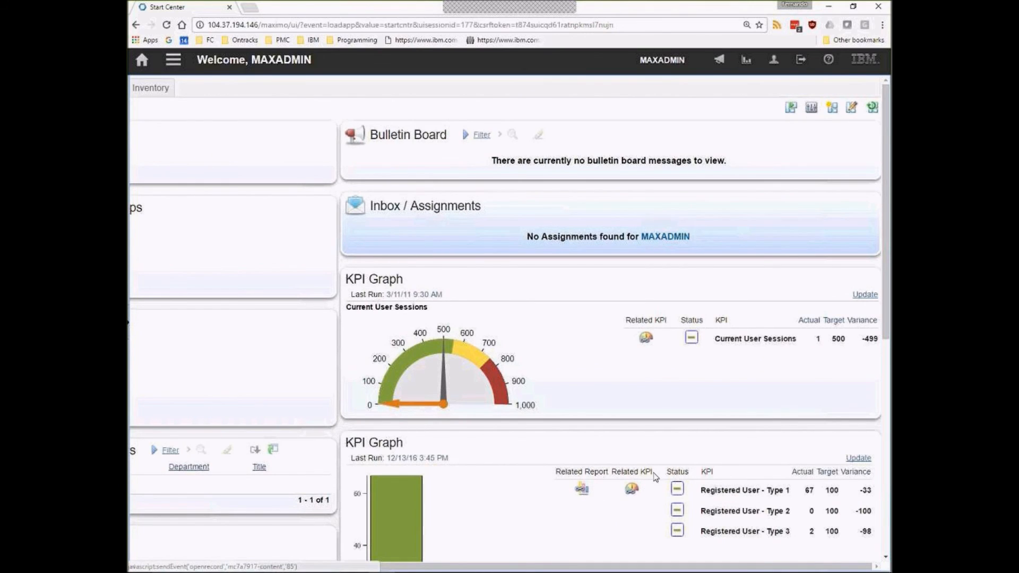
scroll(614, 420, "down", 3)
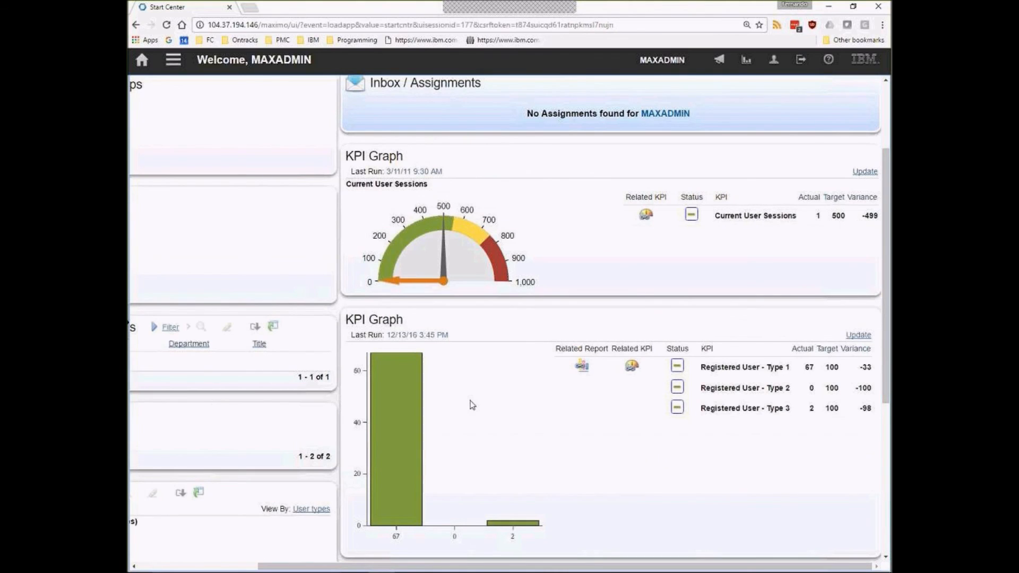
scroll(472, 404, "up", 3)
Return to the top of the Start Center and open the KPI Templates application to see the existing templates.
left_click(142, 61)
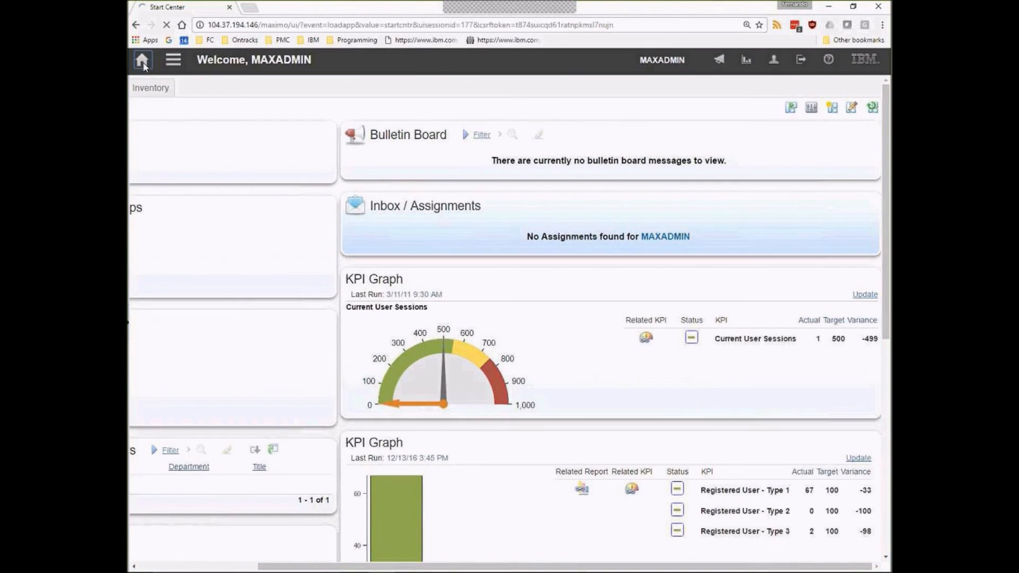
left_click(173, 61)
mouse_move(227, 107)
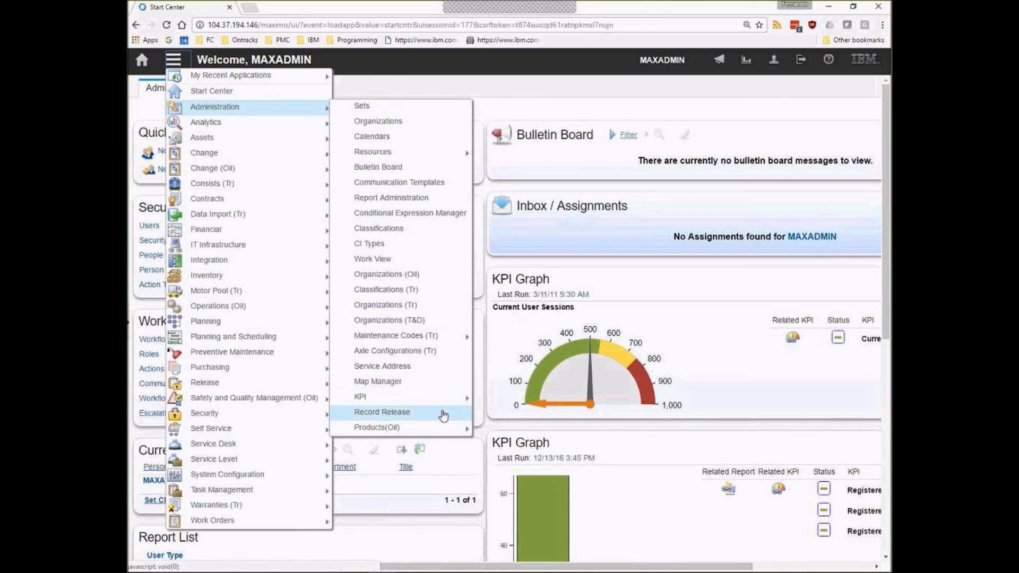
mouse_move(404, 397)
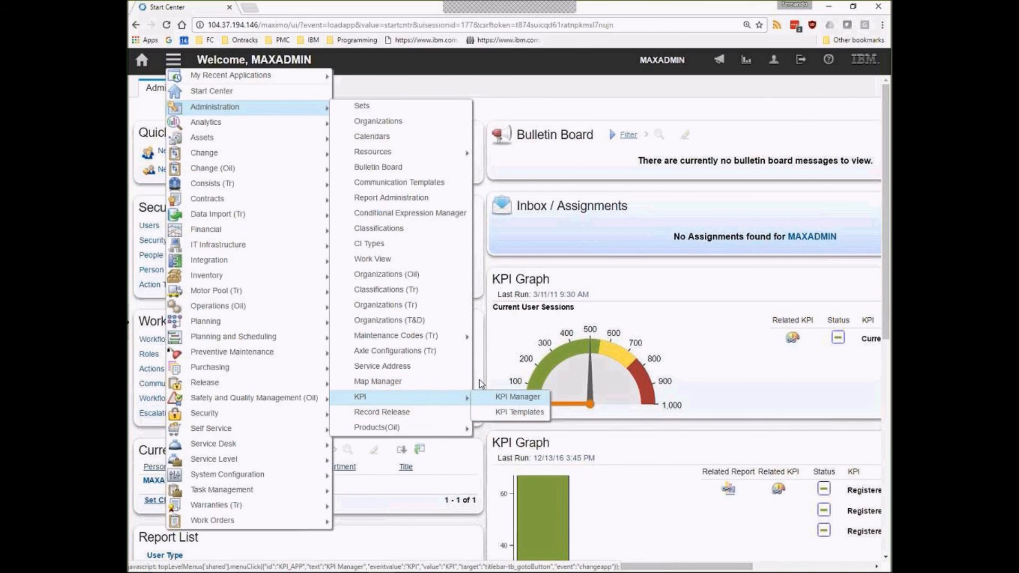
left_click(173, 60)
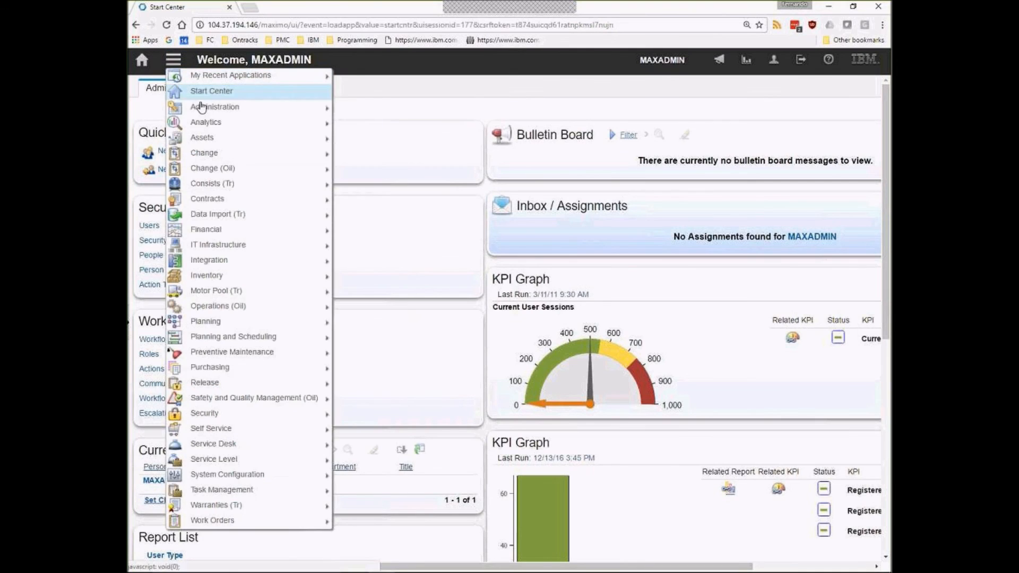
mouse_move(403, 397)
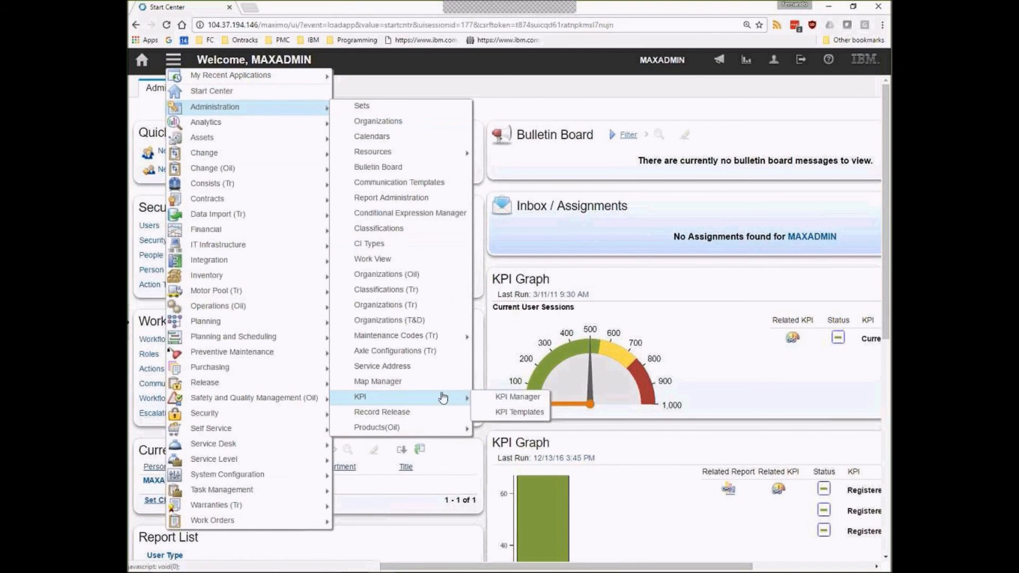
left_click(530, 413)
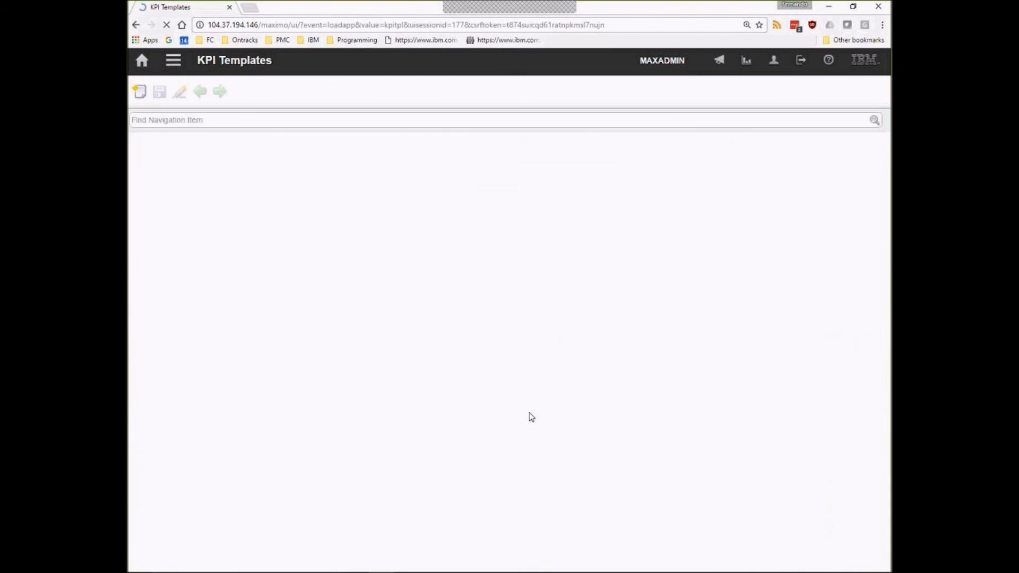
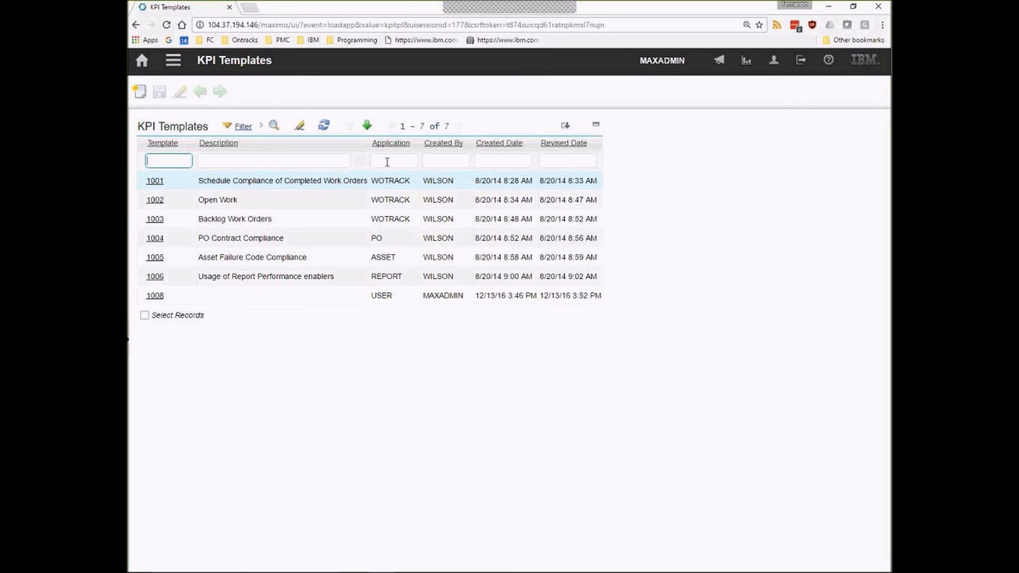
left_click(628, 487)
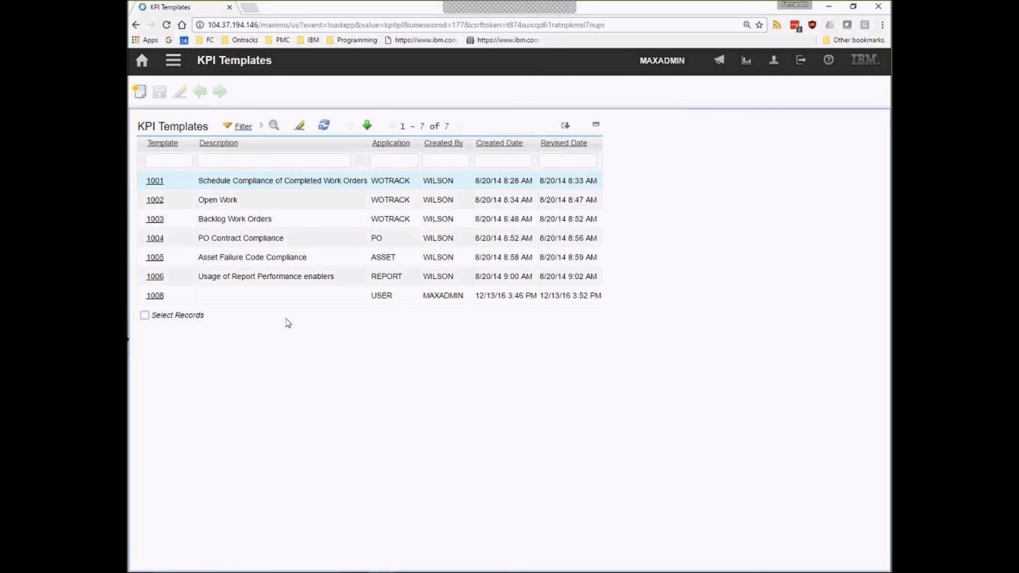
Create a new KPI template described as "User types" for the USER application with the Decimal format.
left_click(139, 92)
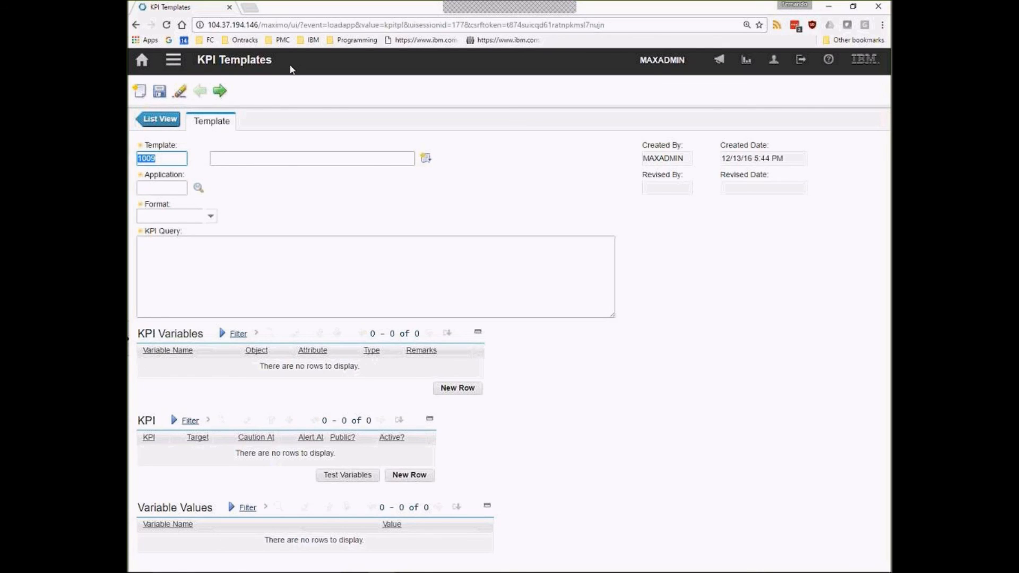
left_click(248, 155)
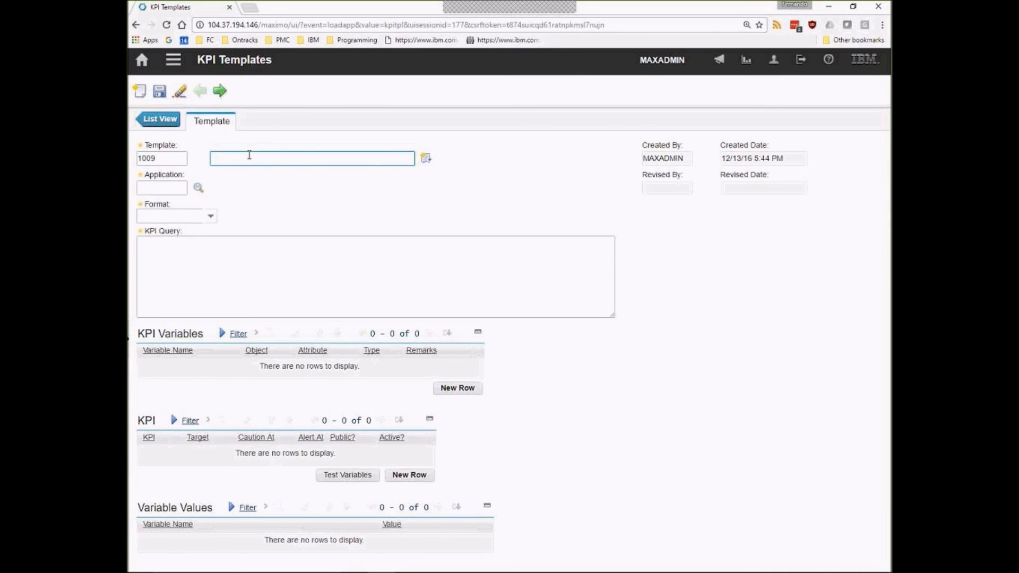
type("User types")
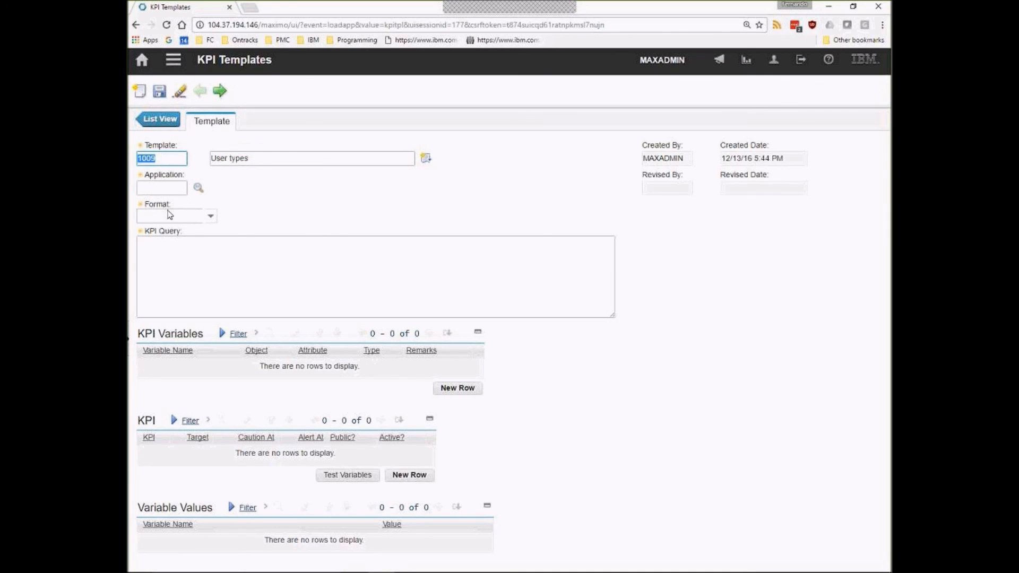
left_click(175, 188)
type("user")
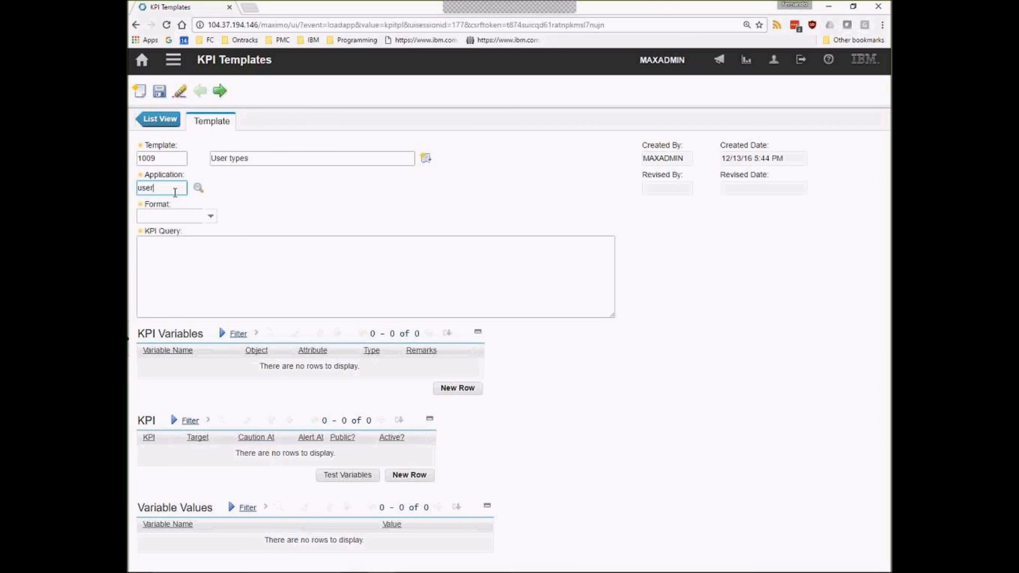
key("Tab")
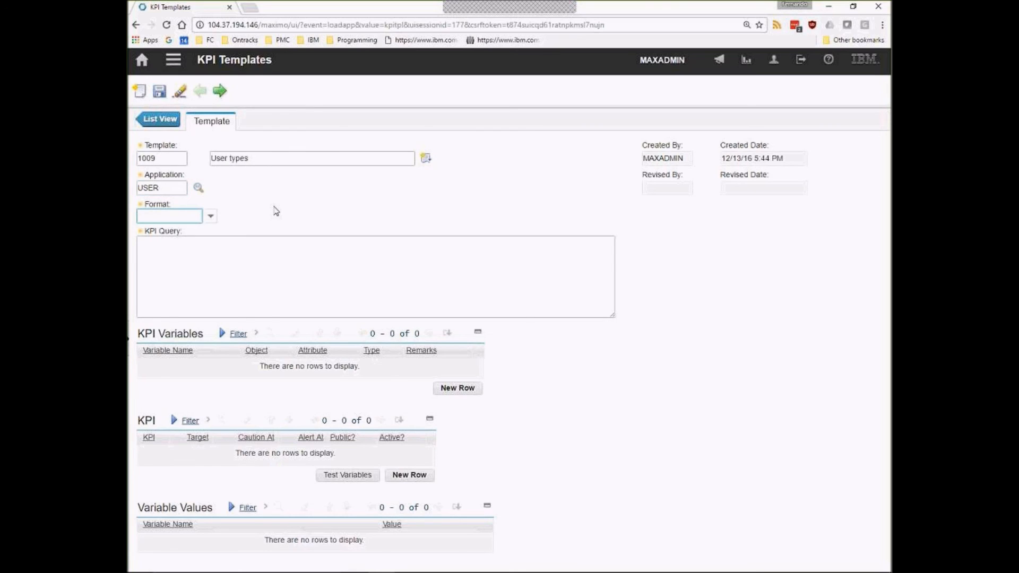
left_click(211, 216)
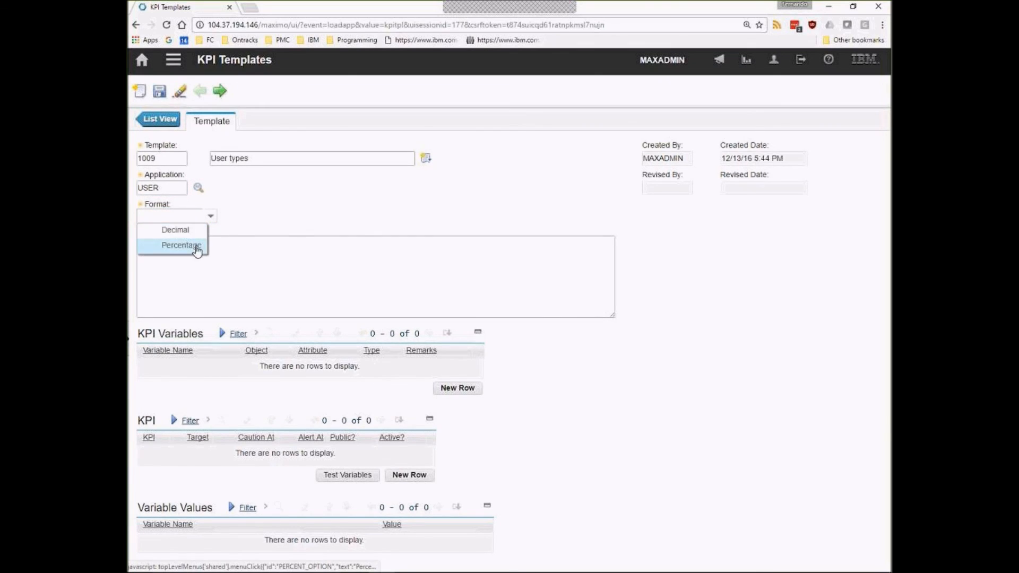
left_click(192, 232)
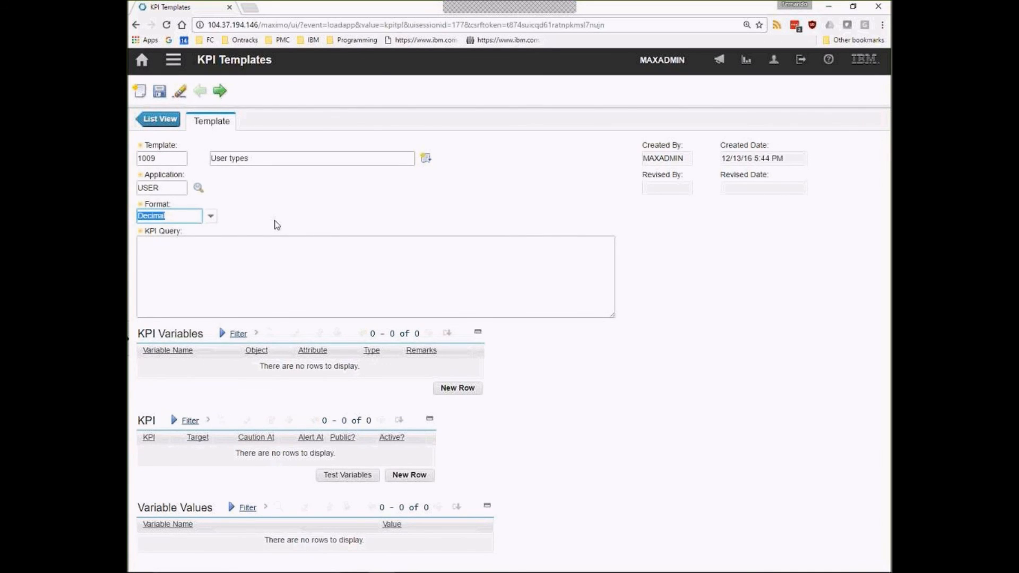
Enter the KPI query select count(userid) from maxuser where type='TYPE 1', without enclosing parentheses.
left_click(284, 259)
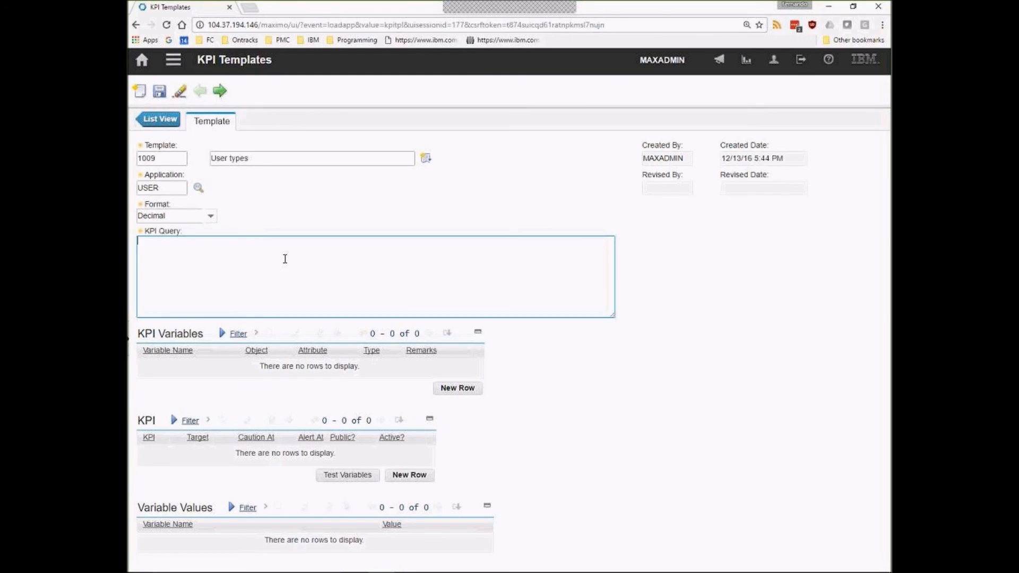
type("select count(userid) from maxuser where type")
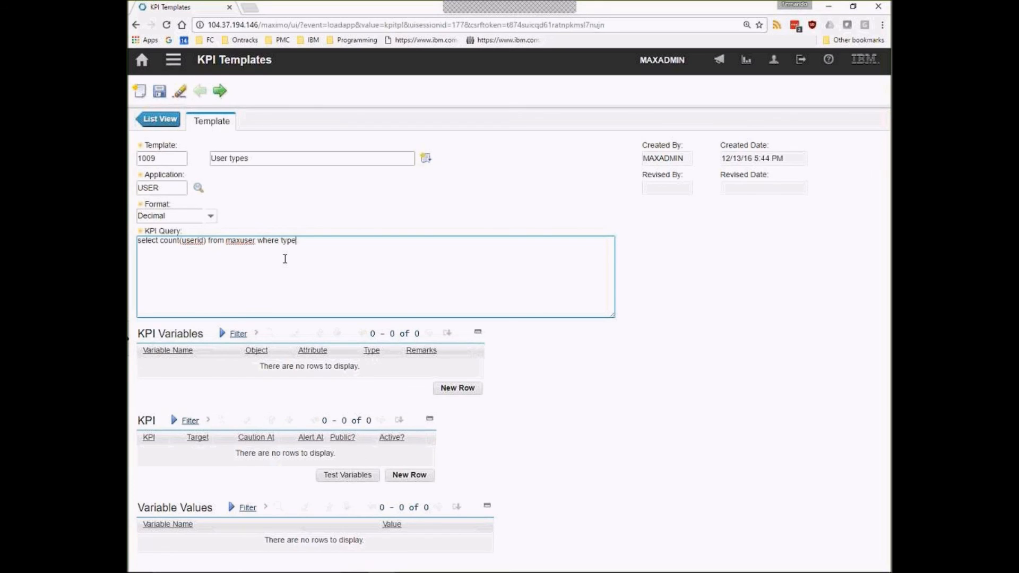
type("='TYPE")
type(" 1'")
type(")")
type("(")
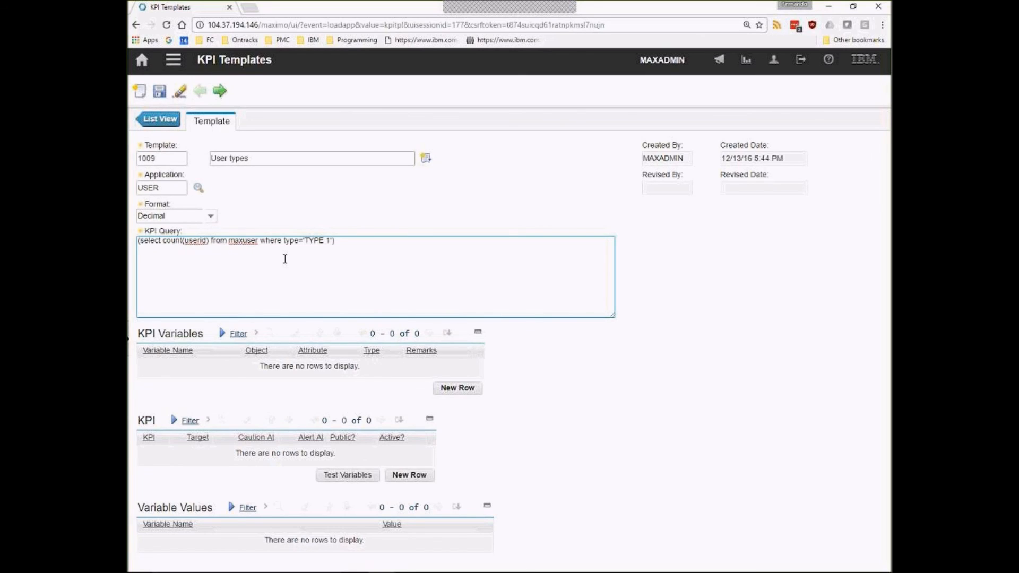
key("BackSpace")
key("BackSpace")
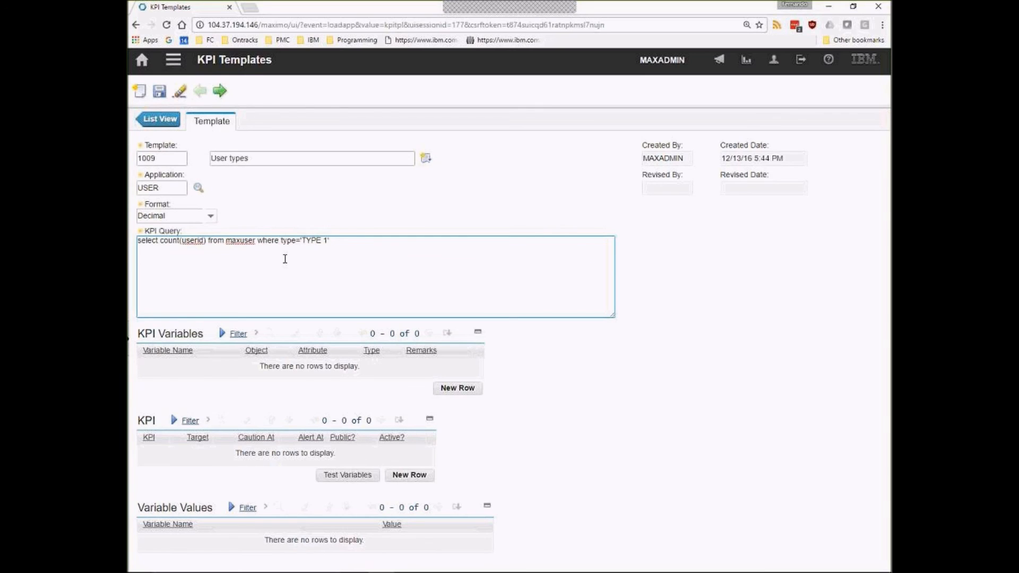
Set the template's format to Percentage, read the KPI query's error and reopen the entered query for editing.
left_click(211, 215)
left_click(190, 254)
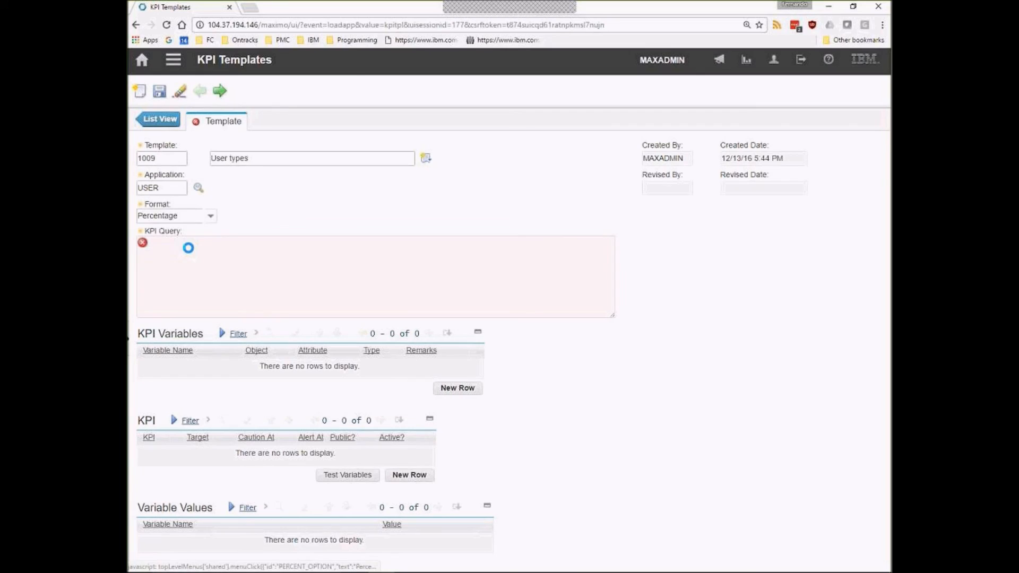
left_click(207, 268)
left_click(142, 243)
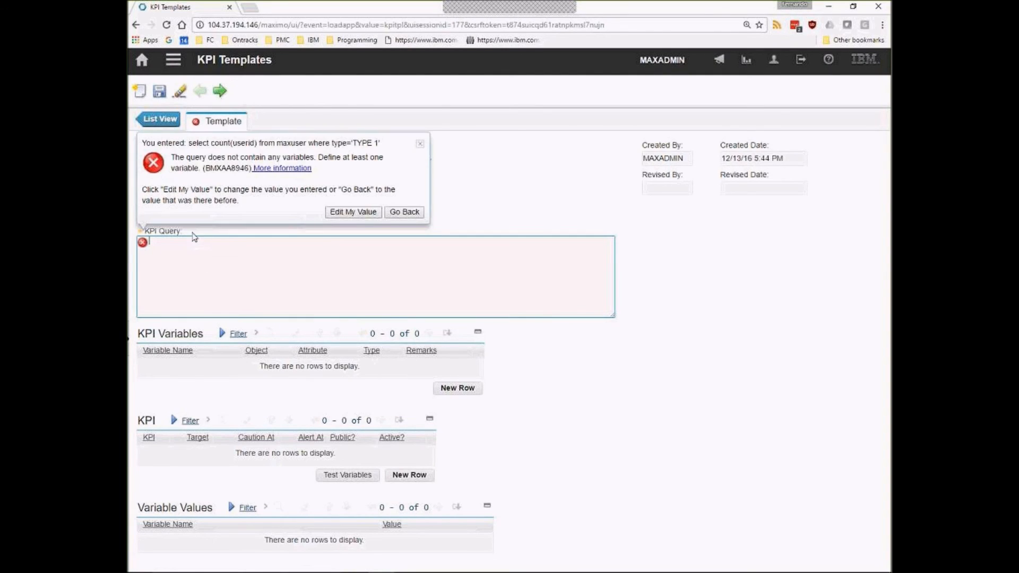
left_click(353, 212)
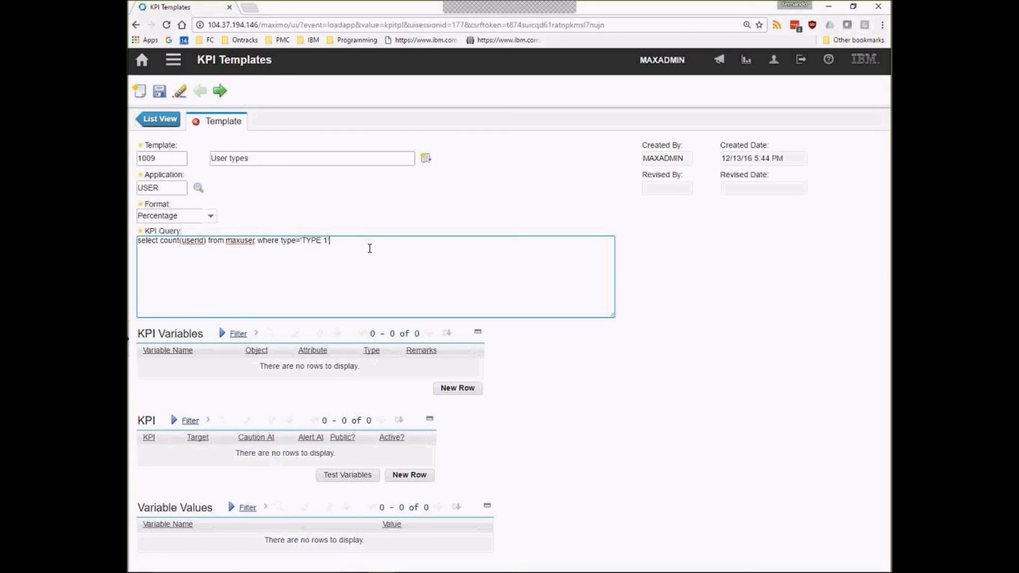
Replace the literal 'TYPE 1' in the KPI query with the variable ${type}.
key("BackSpace")
key("BackSpace")
key("BackSpace")
key("BackSpace")
key("BackSpace")
key("BackSpace")
key("BackSpace")
key("BackSpace")
type("$")
type("{")
type("type")
type("}")
Expand the KPI query to select(select count(userid) from maxuser where type=${type}) / (select count(userid) from maxuser) * 100 from dummy_table.
type("sele")
type("ct count")
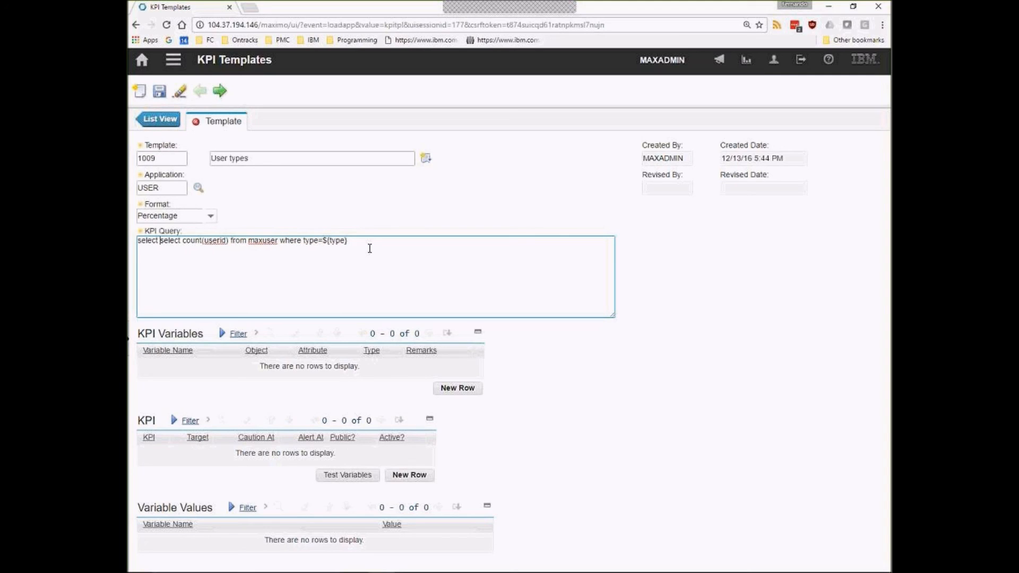
type("(userid) from maxuser where type=${type")
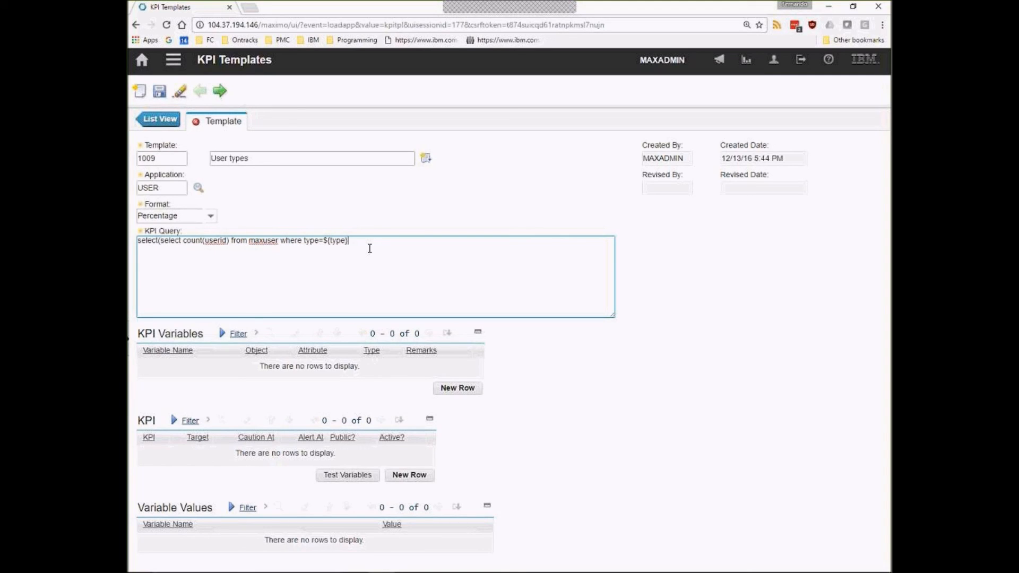
type("}) / (s")
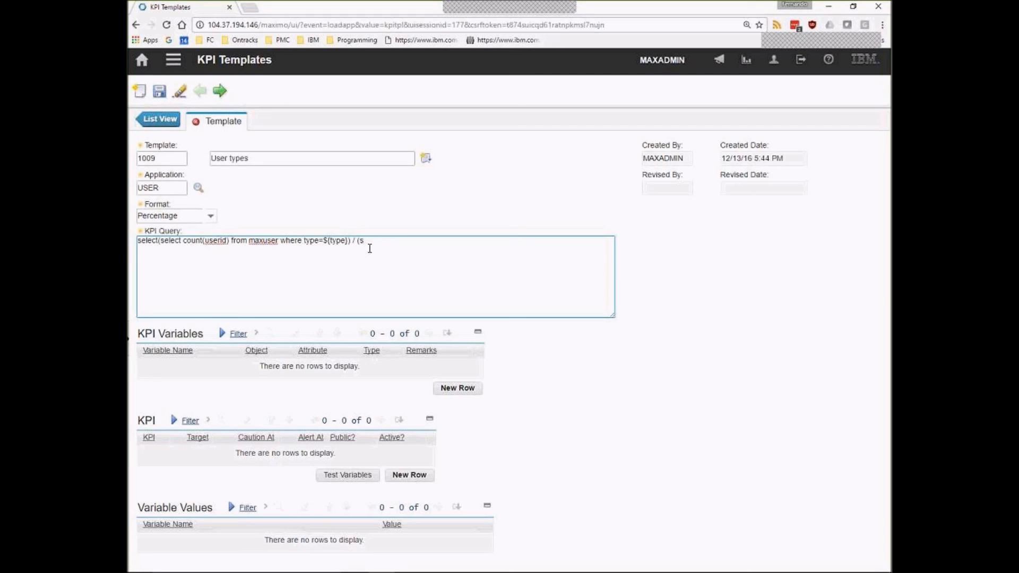
type("elect count(")
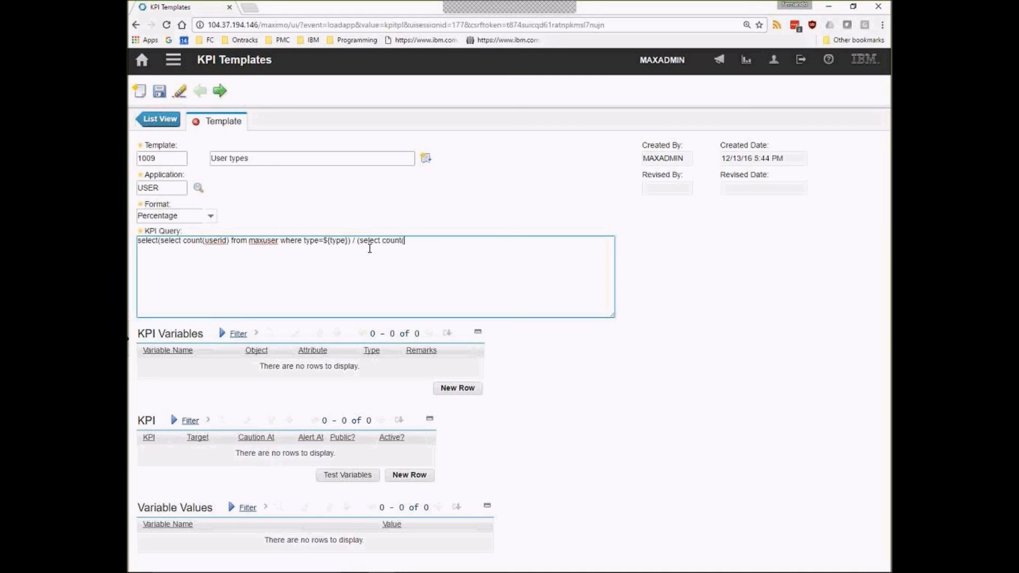
type("user")
type("id) from max")
type("user")
type(")")
type(" * 1")
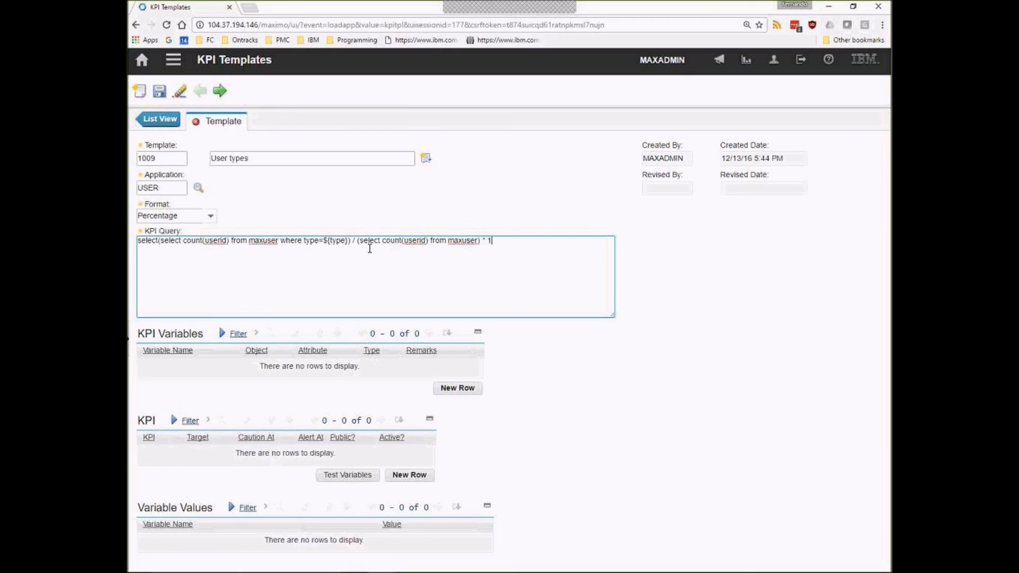
type("00 from dummy_table")
Highlight the ${type} variable in the KPI query and save the template.
key("Right")
left_click(356, 241)
left_click_drag(324, 241, 354, 242)
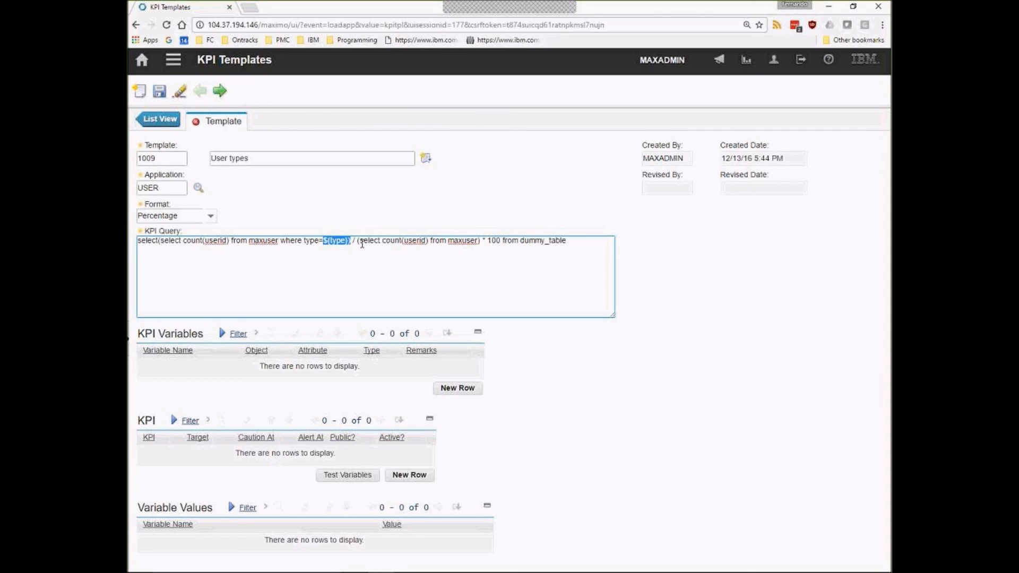
left_click(159, 91)
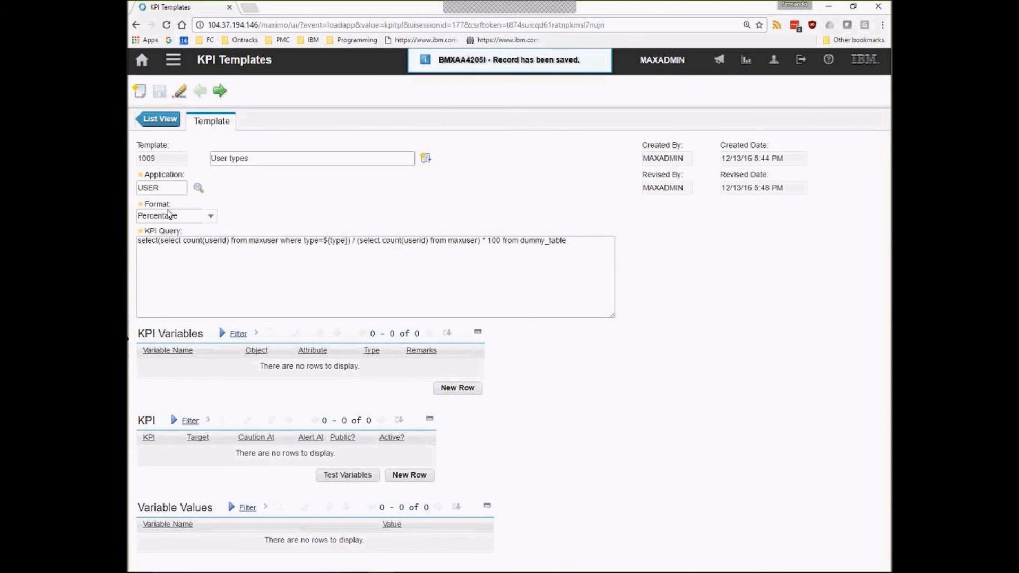
Add a KPI variable named type to the template and choose MAXUSER as its object.
left_click(465, 392)
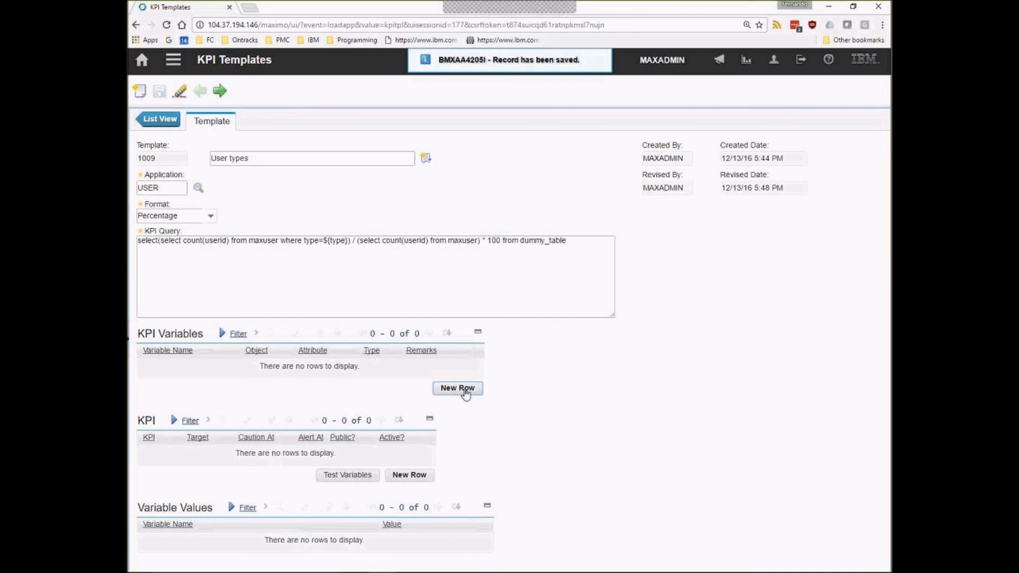
type("type")
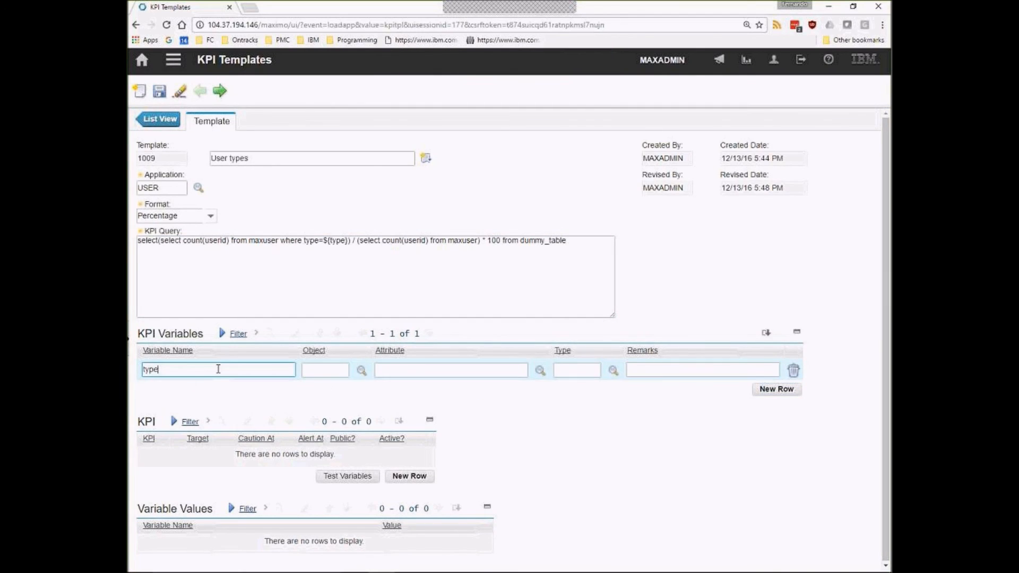
left_click(361, 371)
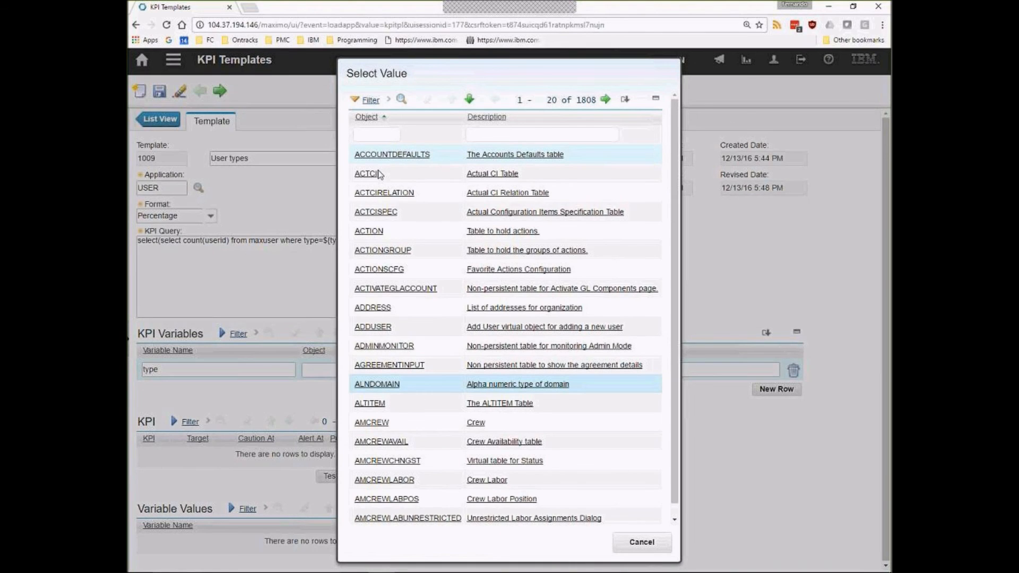
type("user")
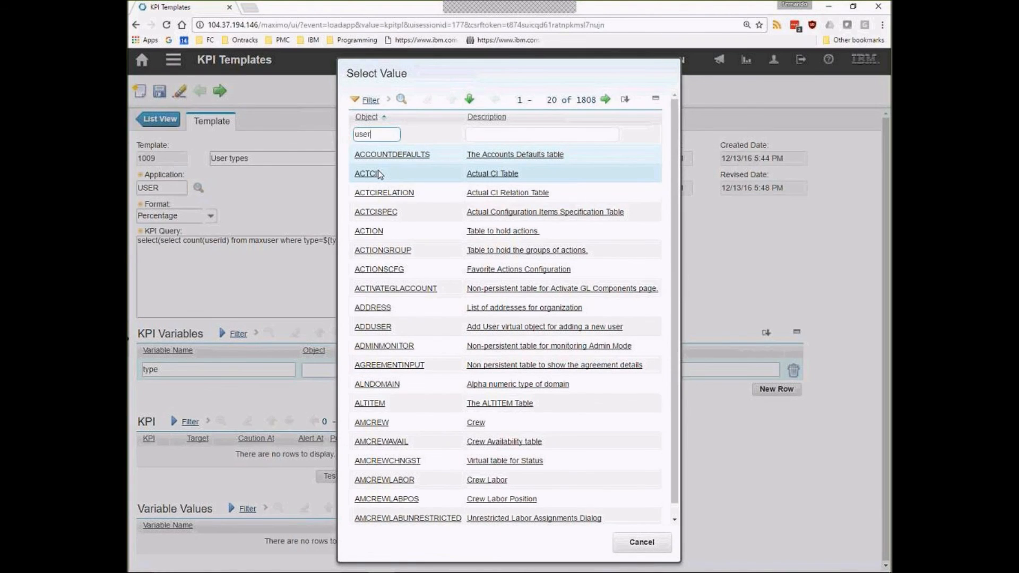
key("Return")
left_click(373, 308)
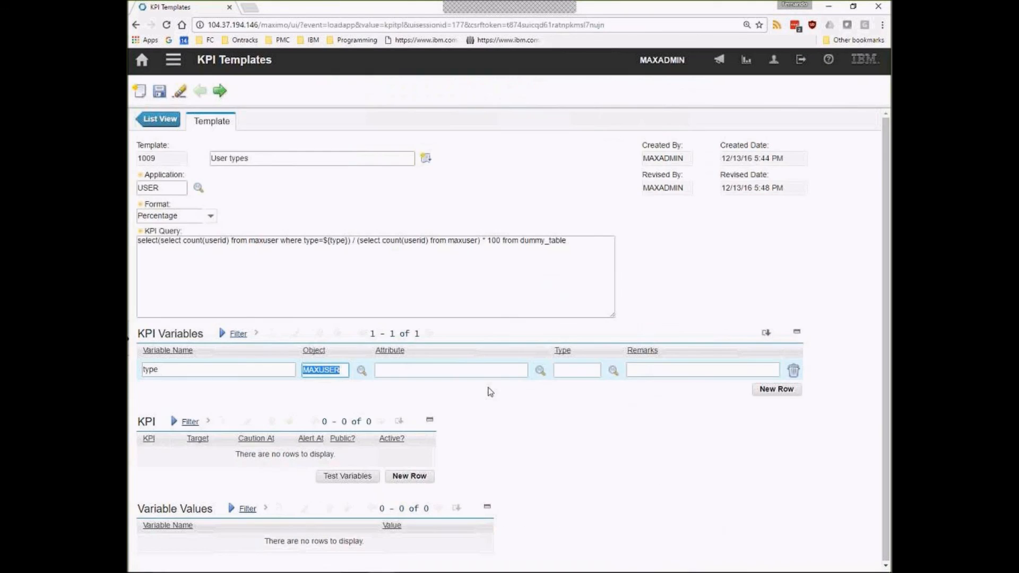
Set the attribute of the type variable to TYPE.
left_click(484, 366)
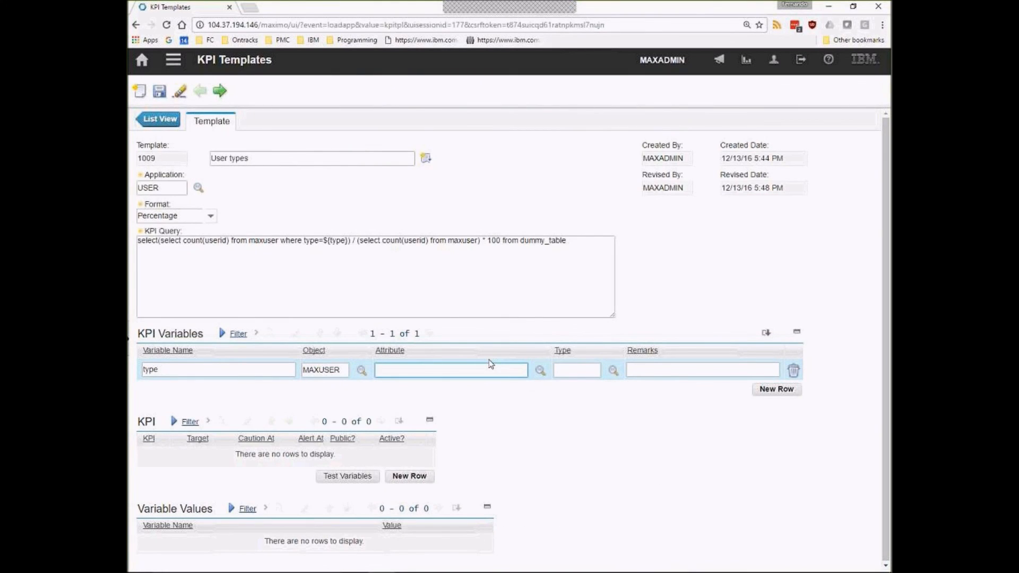
type("u")
key("BackSpace")
type("type")
key("Tab")
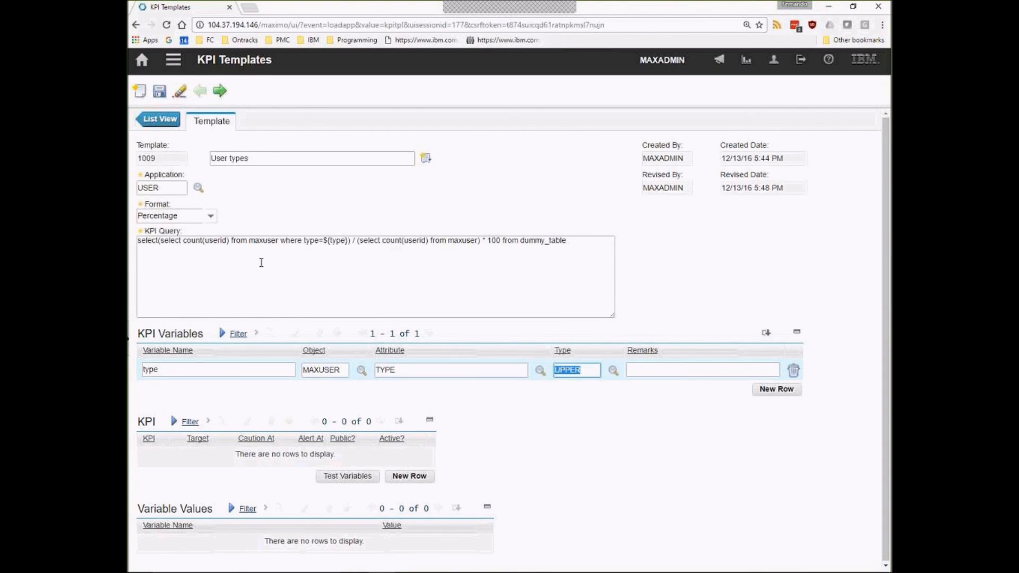
Add a KPI to the template with variable value TYPE 1 and a target of 0.90.
left_click(404, 482)
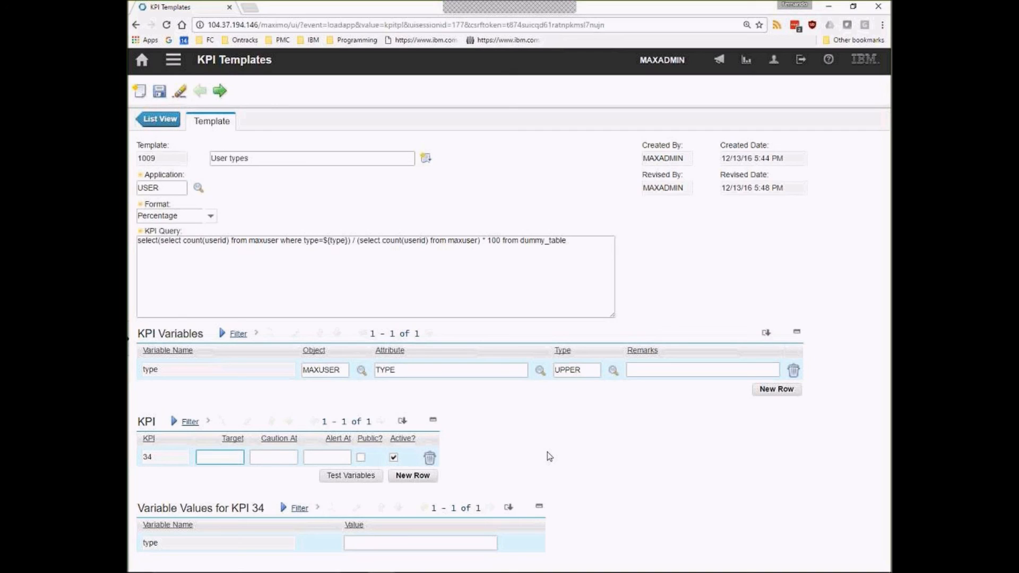
left_click(221, 456)
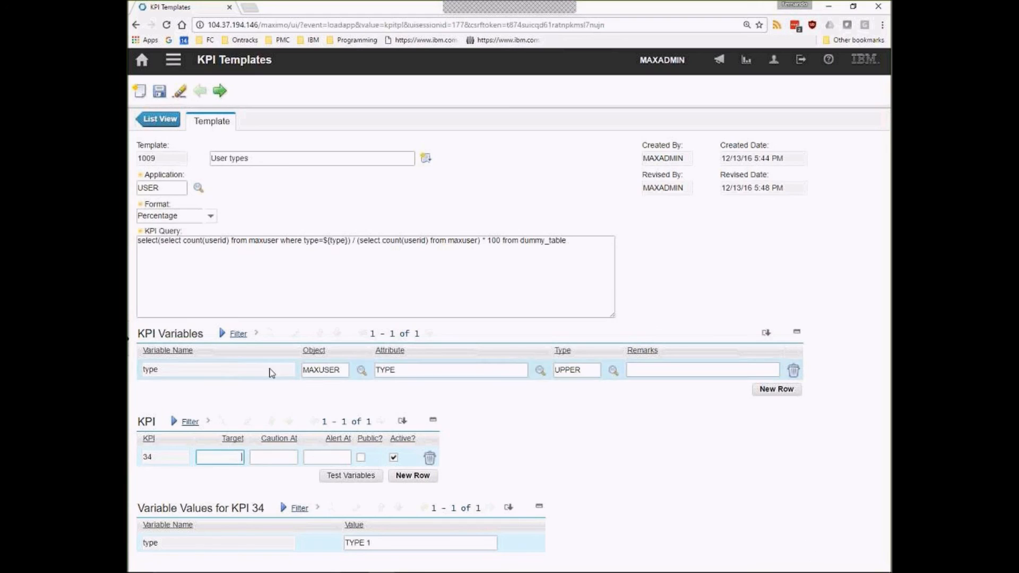
type("50")
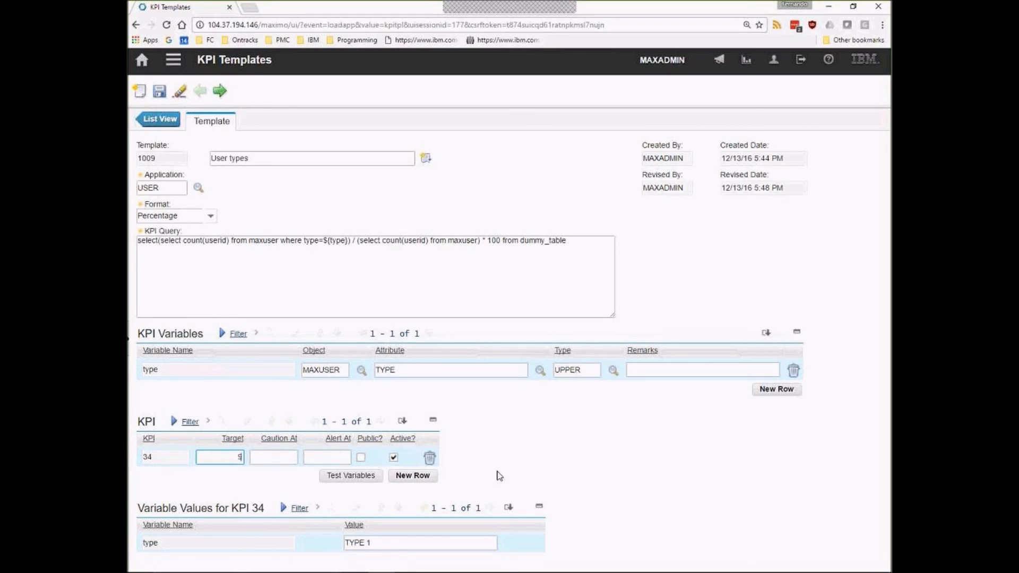
key("Tab")
key("shift+Tab")
type("90")
key("BackSpace")
key("BackSpace")
type(".9")
key("Tab")
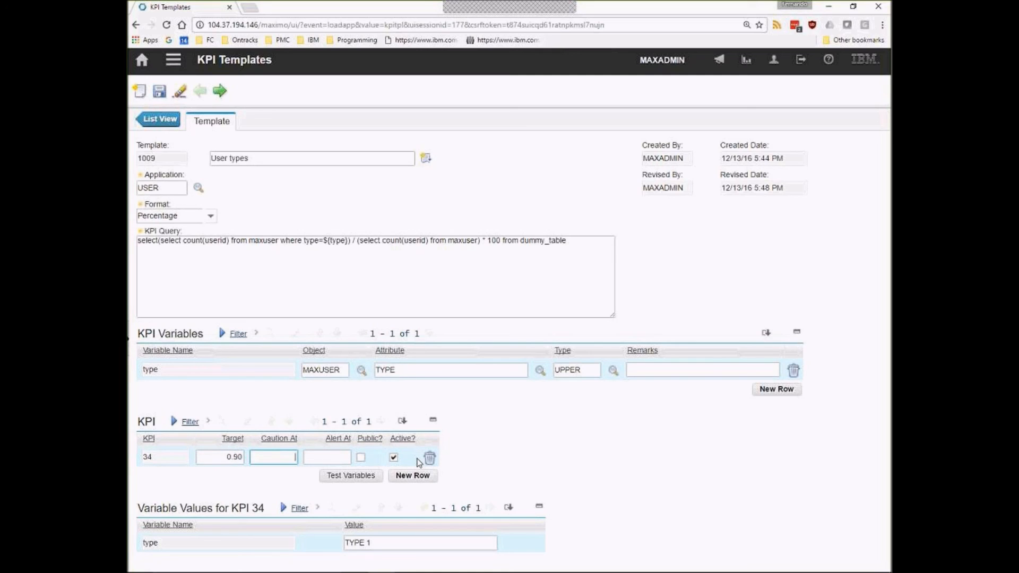
Set the TYPE 1 KPI to caution at 0.95 and alert at 0.99.
type(".95")
key("Tab")
type(".99")
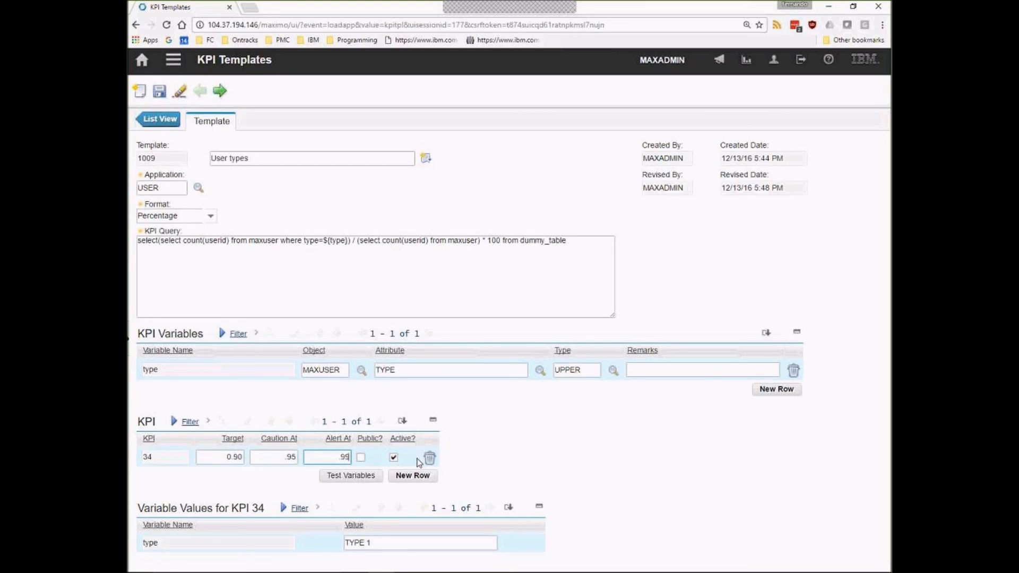
key("Tab")
Add a second KPI to the template and set its type variable value to TYPE 2.
left_click(427, 479)
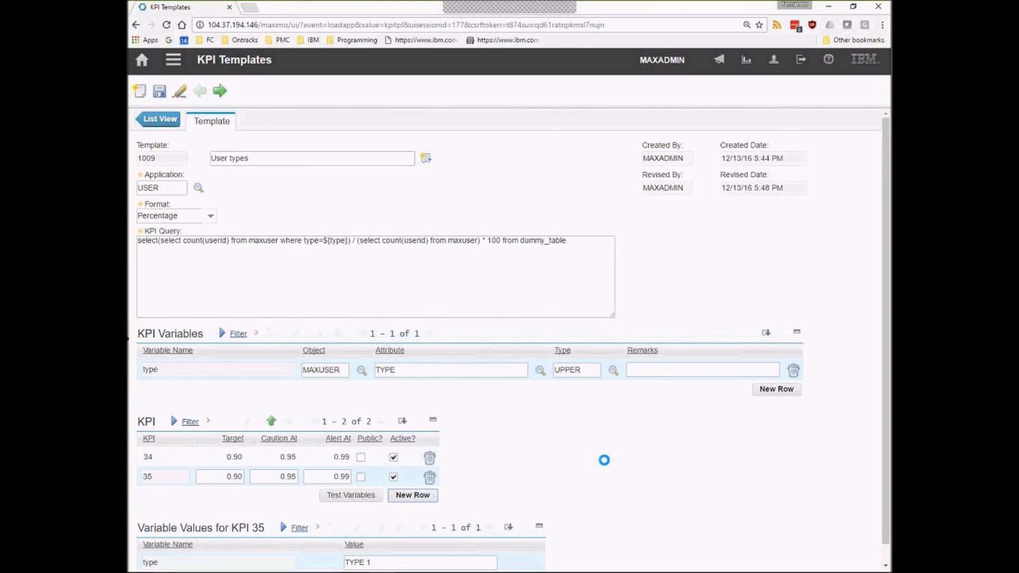
left_click(402, 545)
left_click(402, 545)
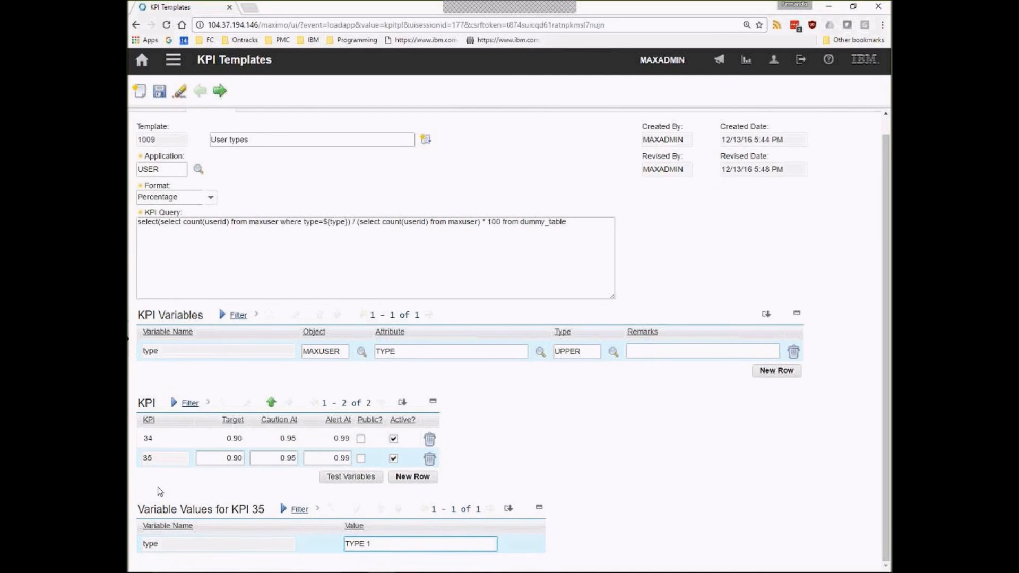
left_click(403, 546)
left_click(404, 545)
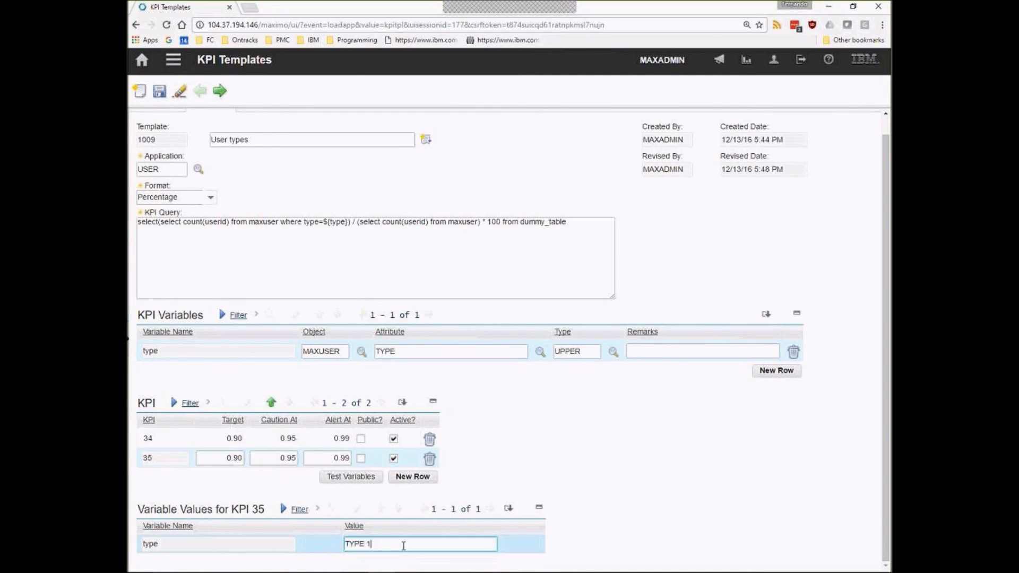
Set the TYPE 2 KPI's target to 0.10, caution to 0.15 and alert to 0.20.
left_click(228, 458)
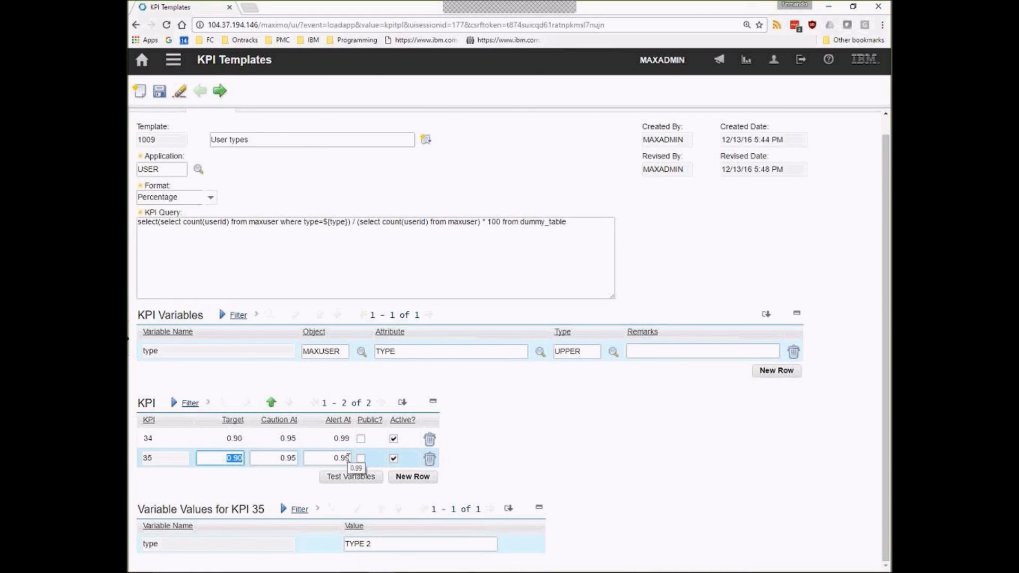
type("0.1")
key("Tab")
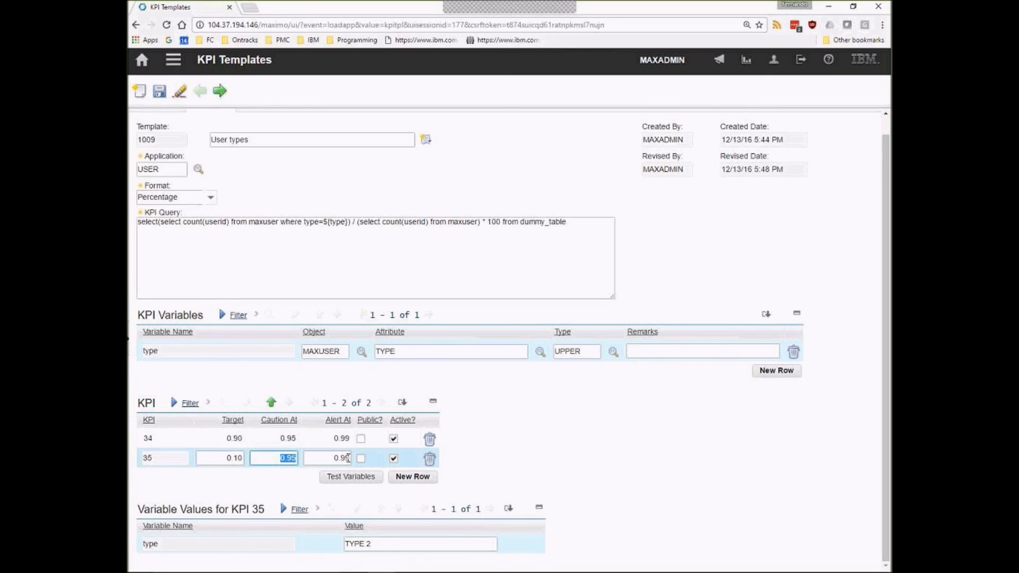
type("0.15")
key("Tab")
key("BackSpace")
type("0.2")
key("Tab")
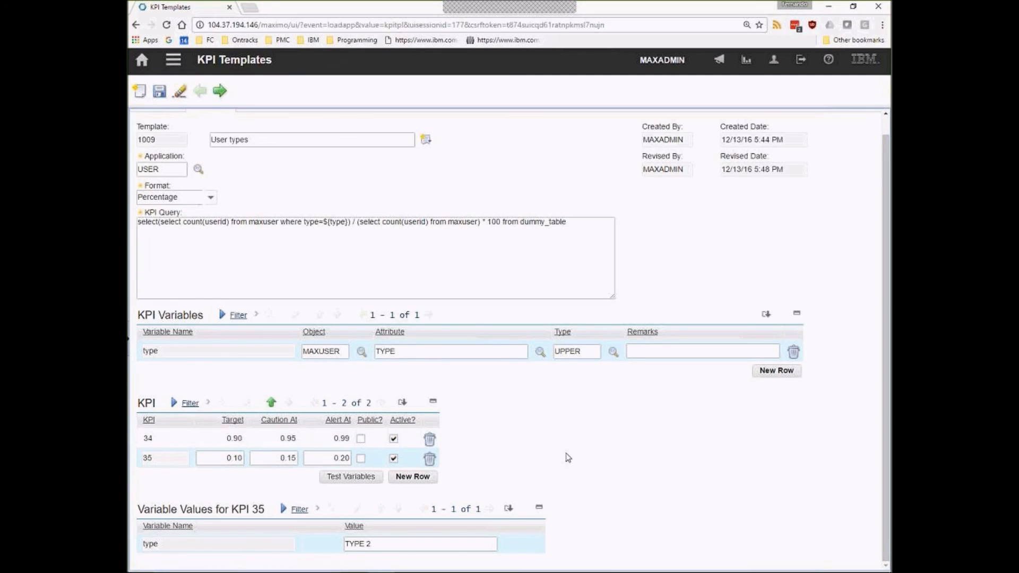
Add a third KPI with variable value TYPE 3 and a target of 0.05.
left_click(412, 477)
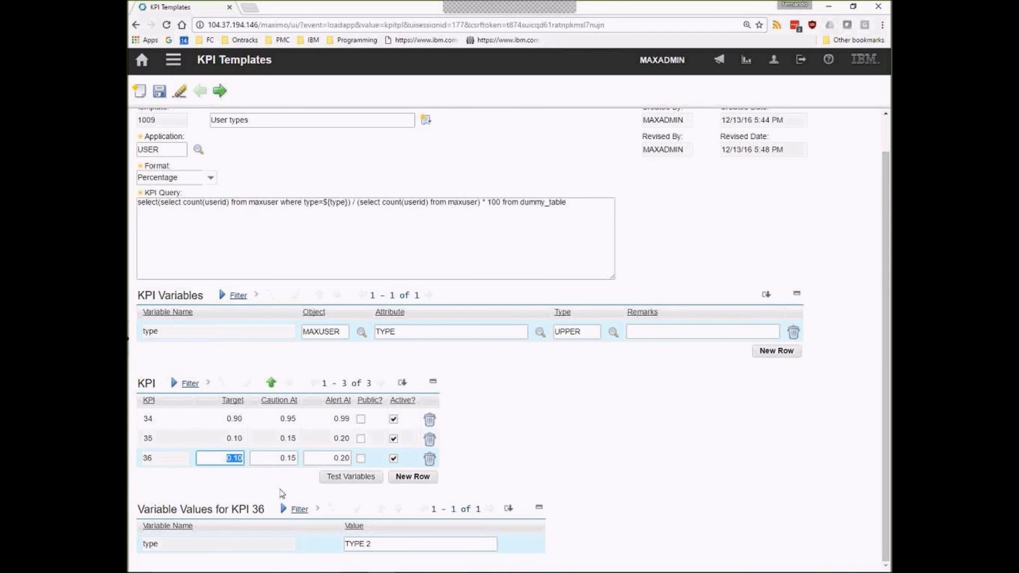
left_click(402, 543)
type("TYPE 3")
key("Tab")
type("0.5")
key("Tab")
key("Right")
key("Left")
key("BackSpace")
type("5")
Set the TYPE 3 KPI to caution at 0.10 and alert at 0.15.
key("Tab")
type("0")
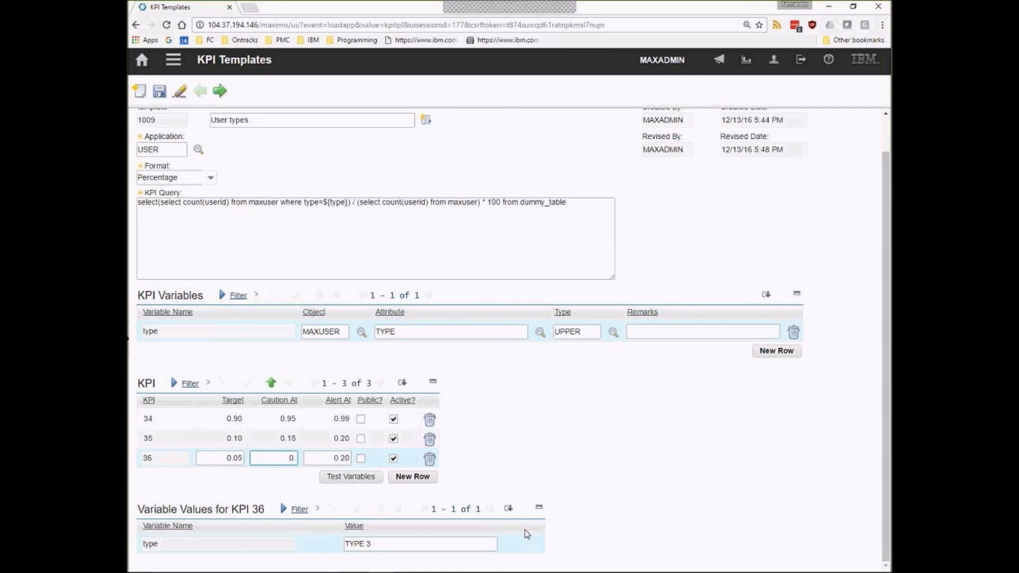
type(".1")
key("Tab")
key("Right")
key("BackSpace")
key("BackSpace")
type("15")
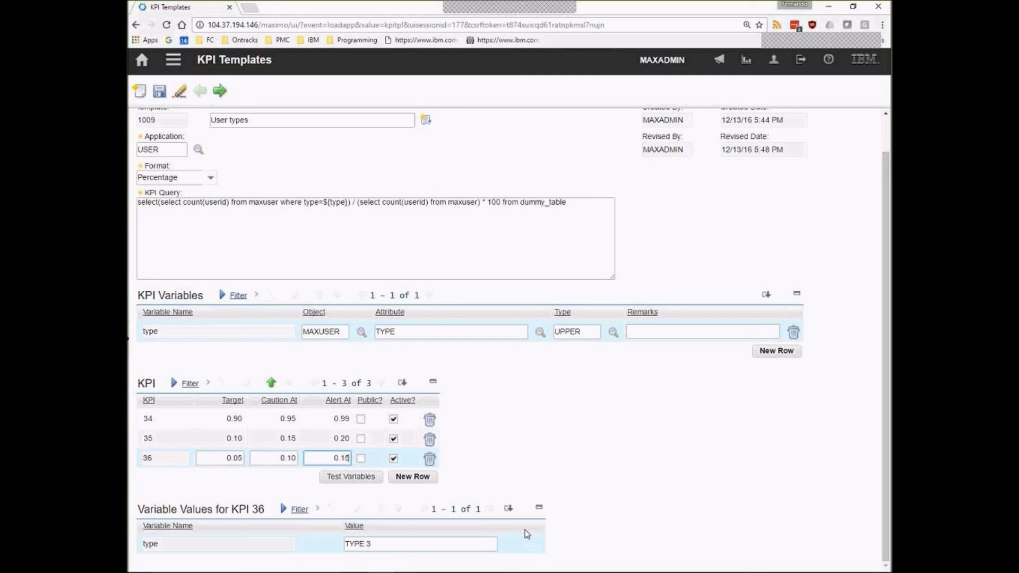
Save the User types template and generate its KPIs.
left_click(160, 92)
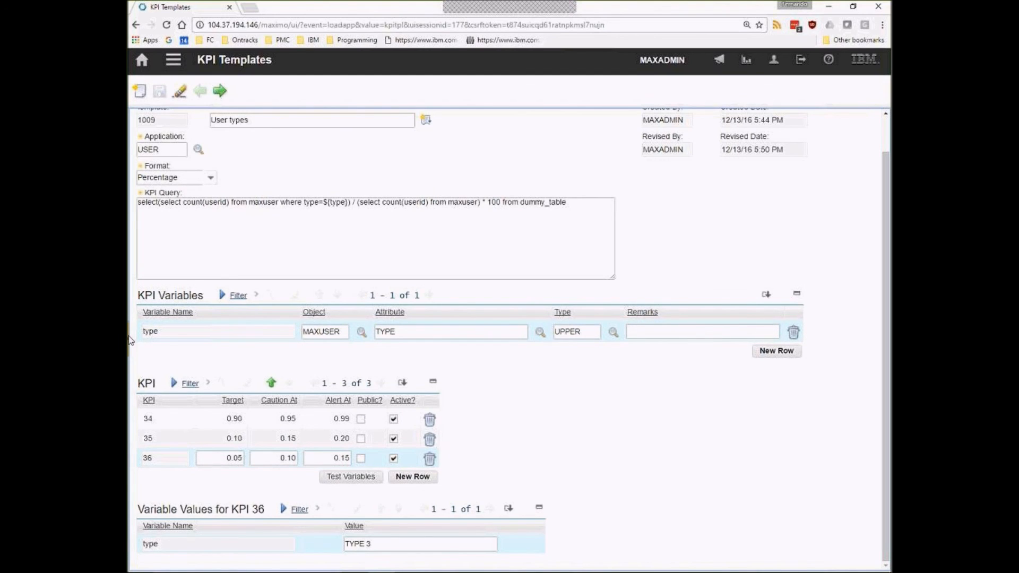
mouse_move(130, 340)
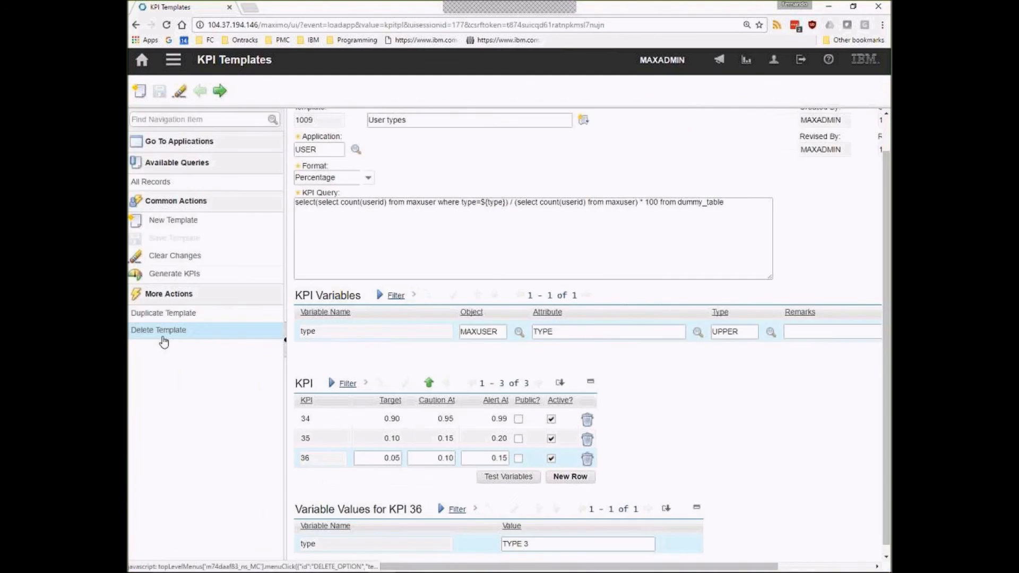
left_click(182, 276)
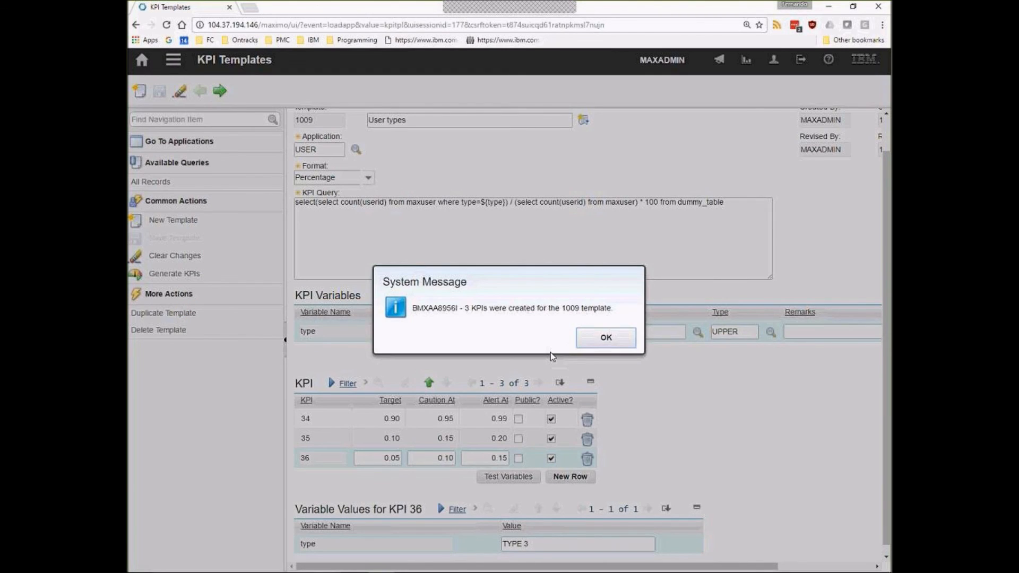
left_click(605, 338)
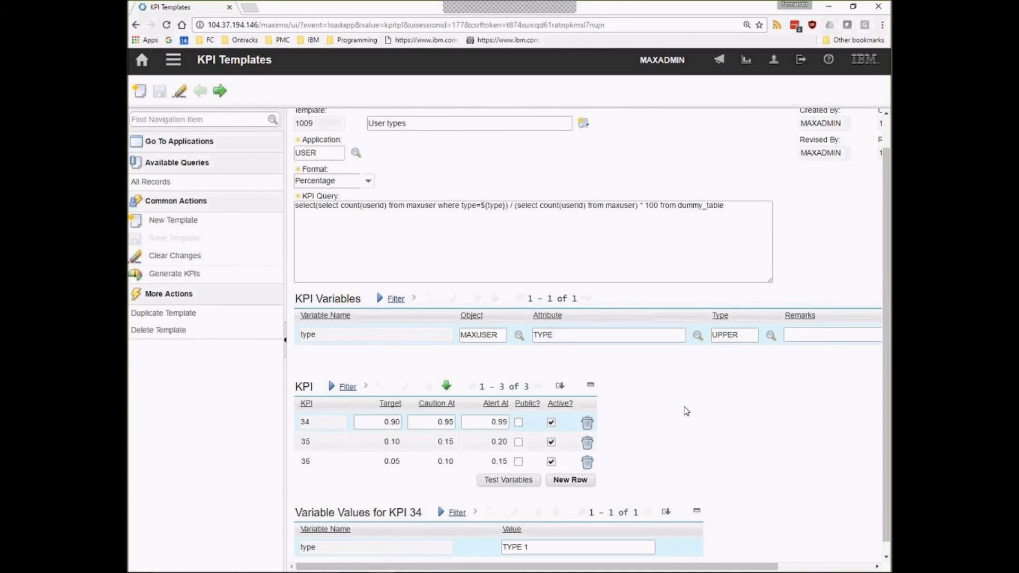
Highlight the template's number and switch to the KPI Manager application.
scroll(687, 411, "up", 1)
double_click(311, 162)
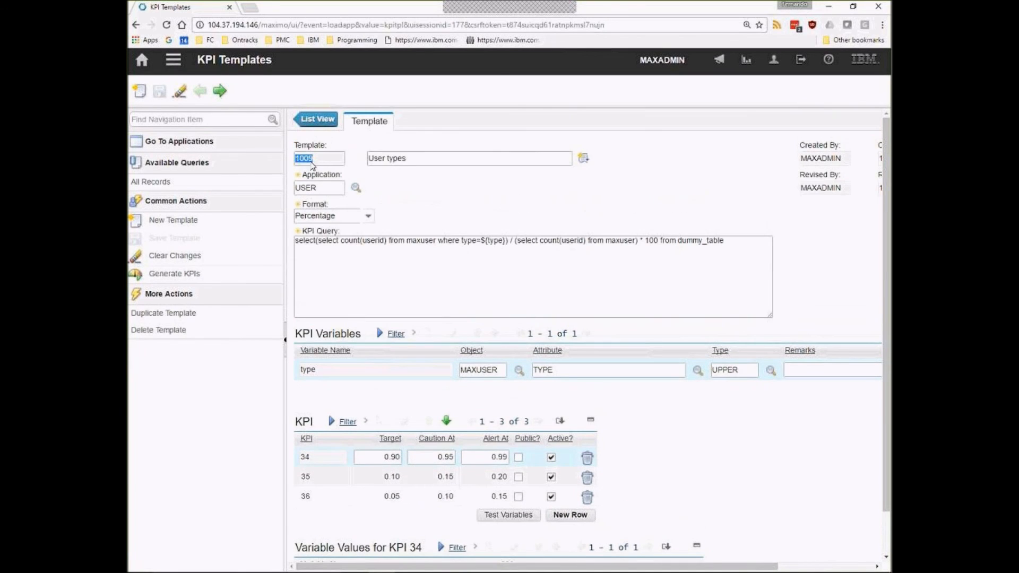
left_click(170, 66)
mouse_move(245, 107)
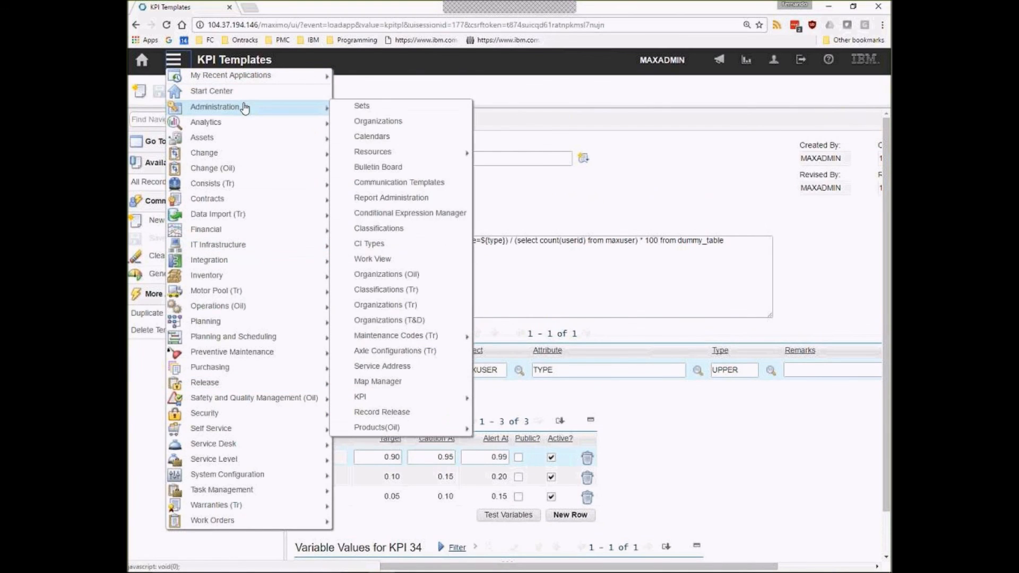
mouse_move(433, 161)
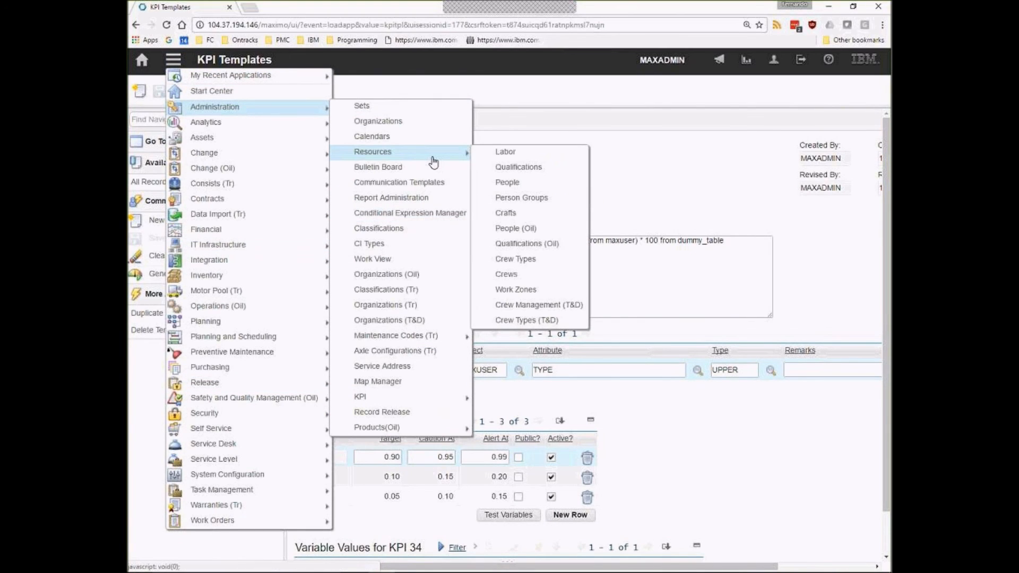
mouse_move(392, 404)
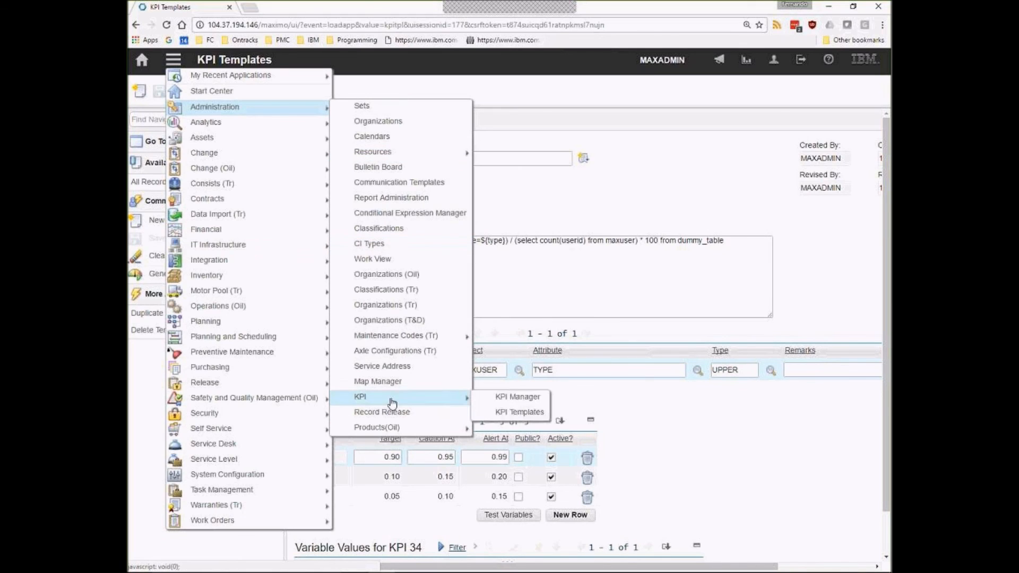
left_click(509, 397)
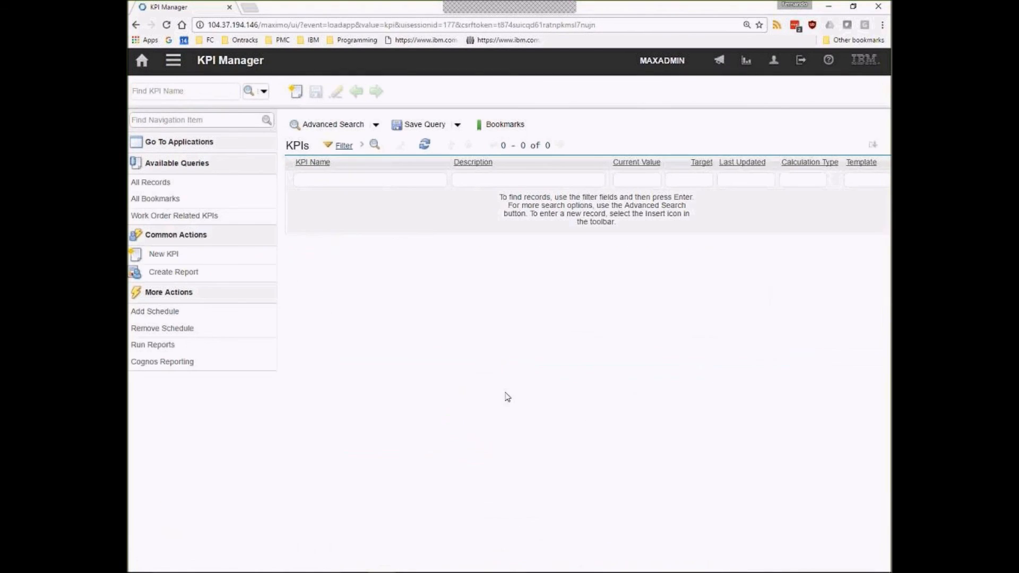
Filter the KPI list by template 1009.
left_click_drag(700, 567, 735, 568)
left_click(828, 181)
type("1009")
key("Return")
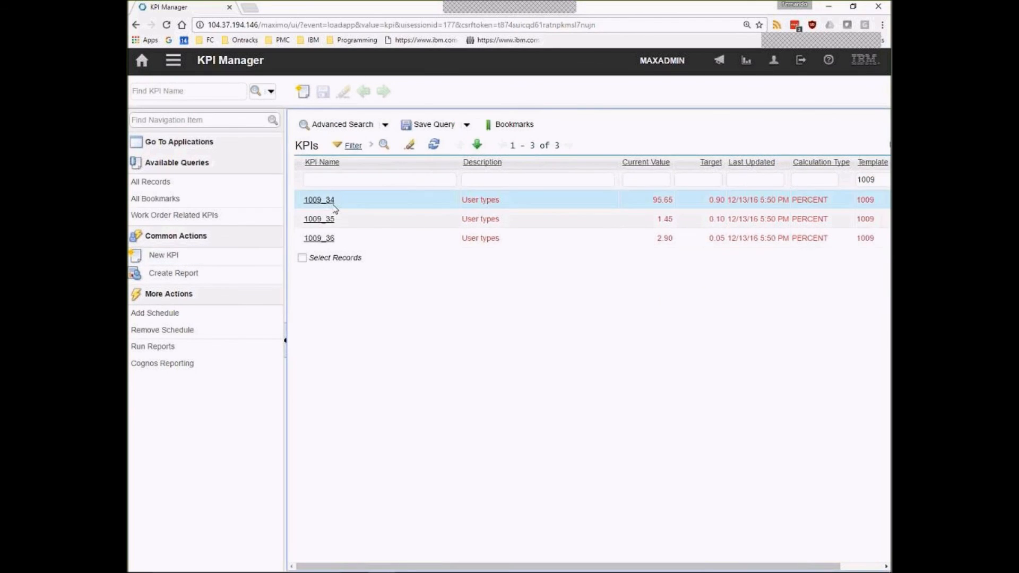
Open KPI 1009_34 and move through the records to 1009_36, examining each one's query, parameters and gauge.
left_click(319, 200)
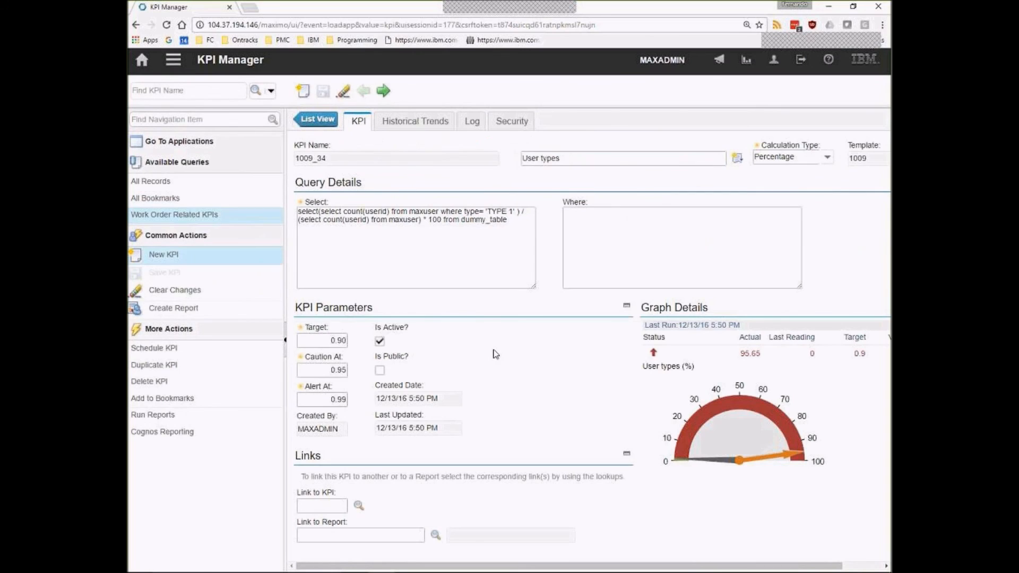
left_click(474, 258)
left_click(776, 273)
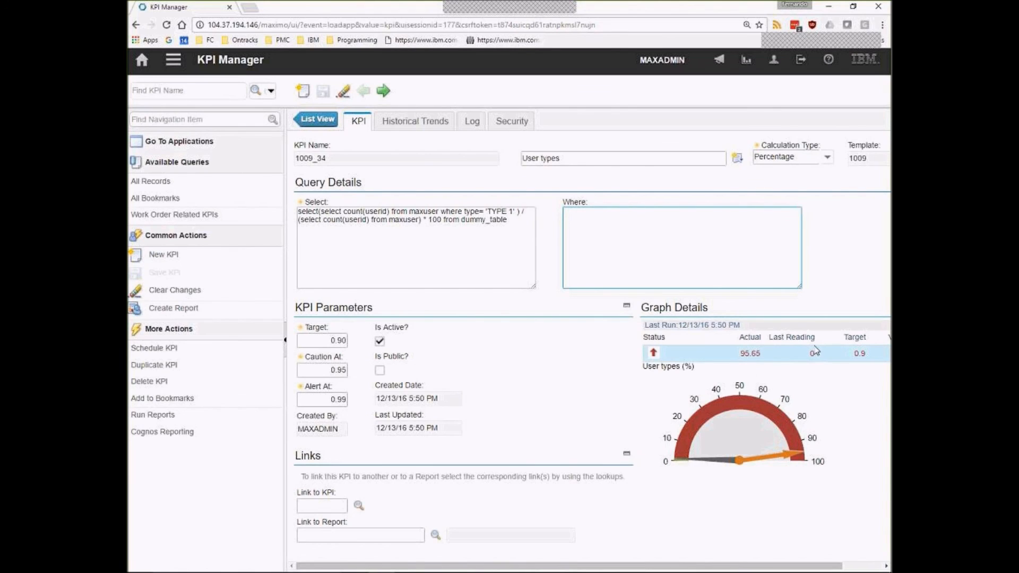
left_click(384, 89)
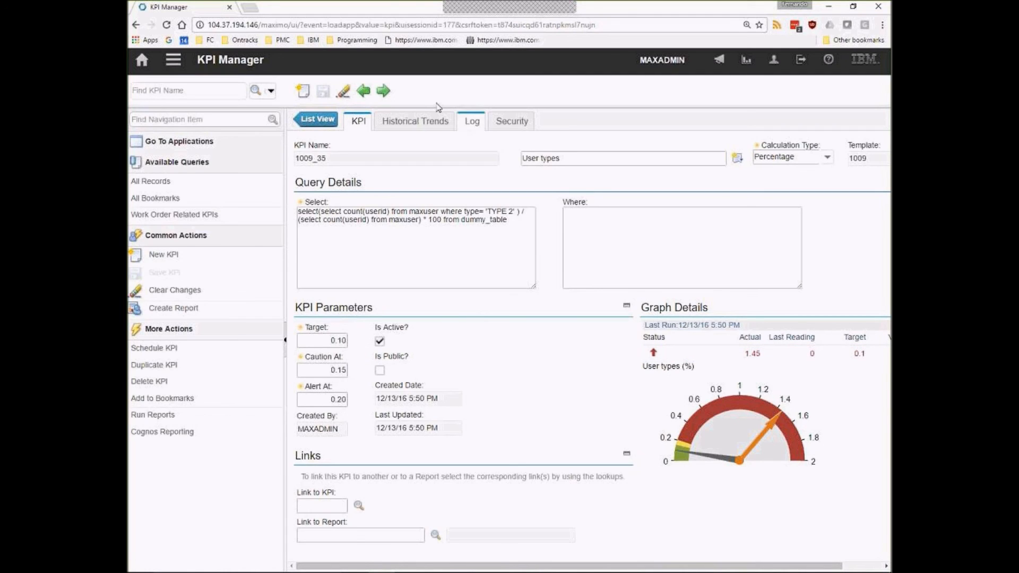
left_click(382, 91)
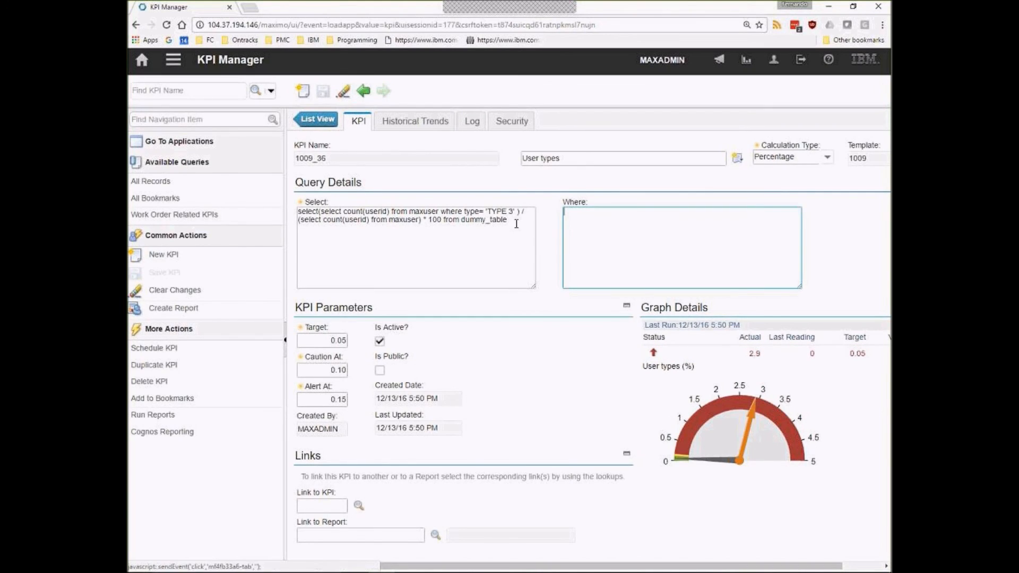